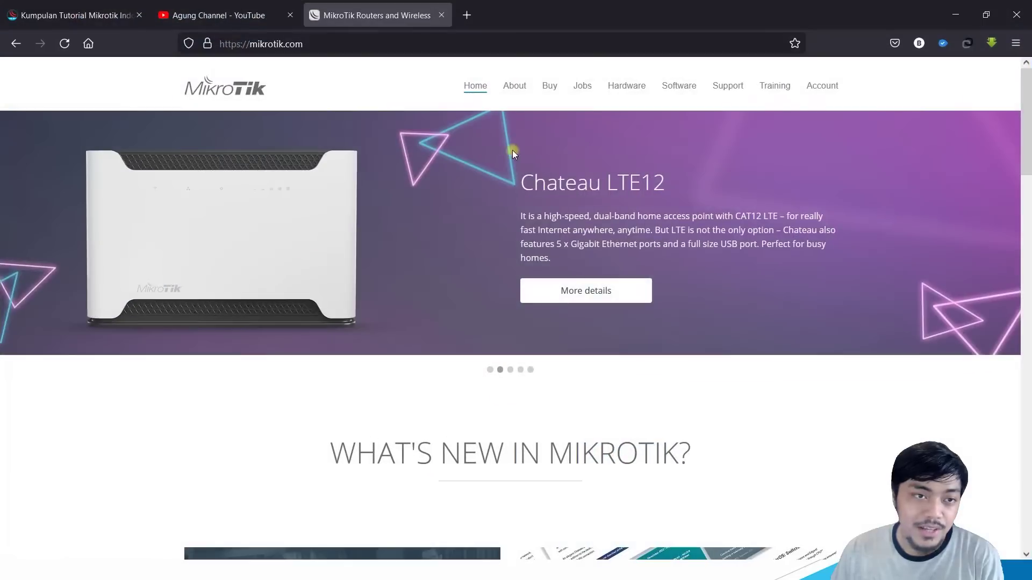
Step: Go to the MikroTik Software downloads page and scroll to the RouterOS versions table
click(304, 43)
click(158, 97)
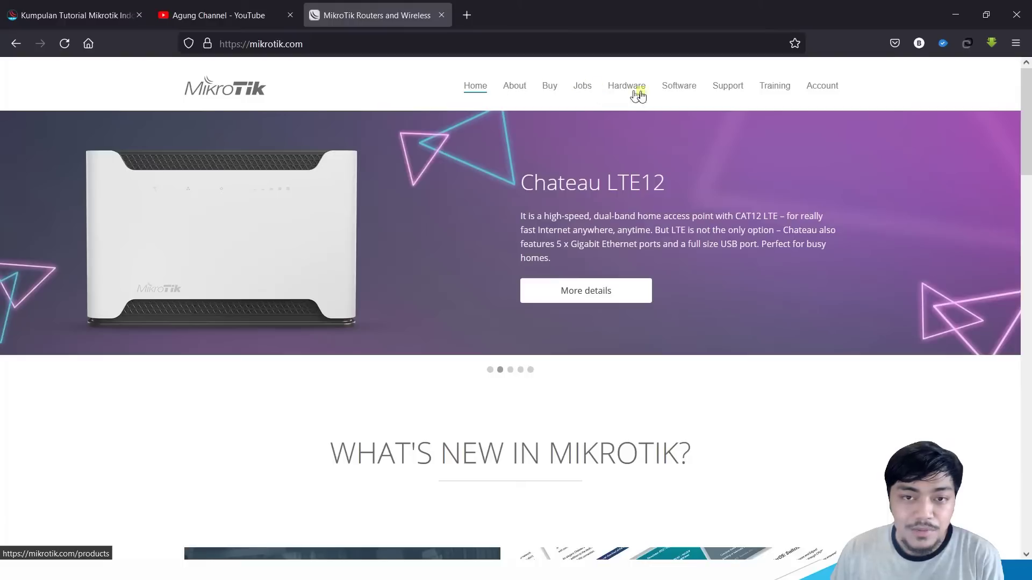
click(686, 93)
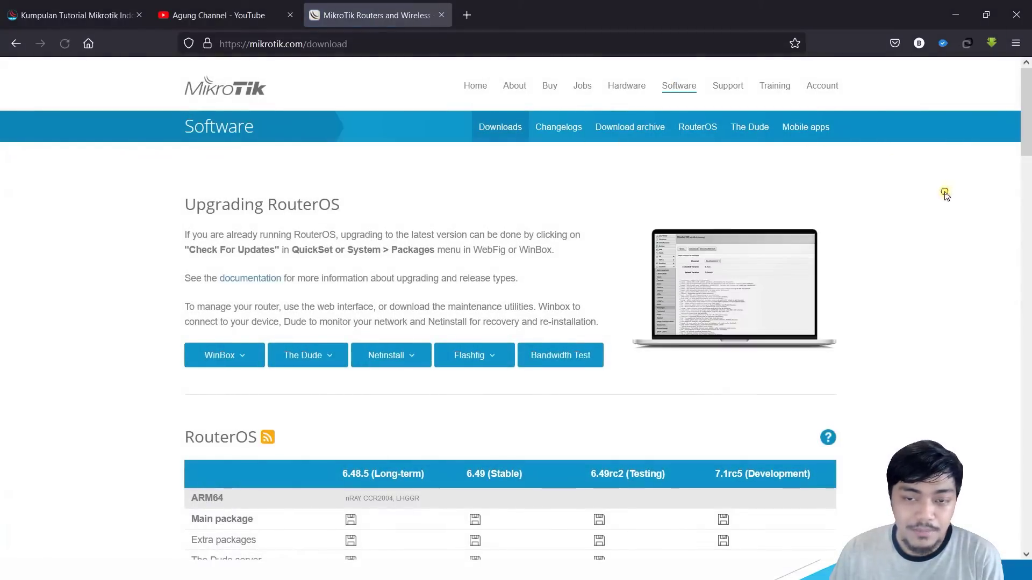
scroll(926, 207, down, 4)
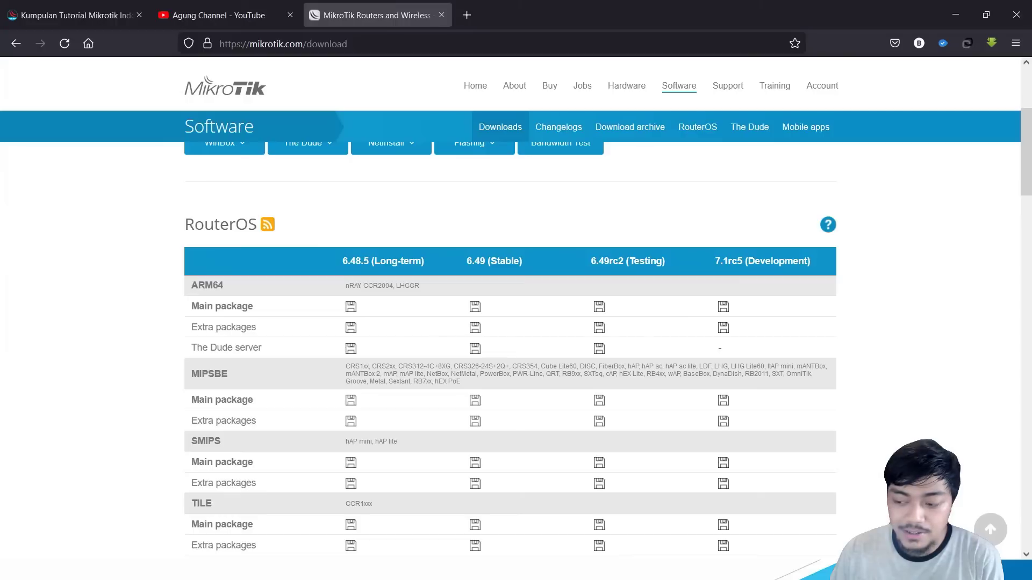
key(alt+Tab)
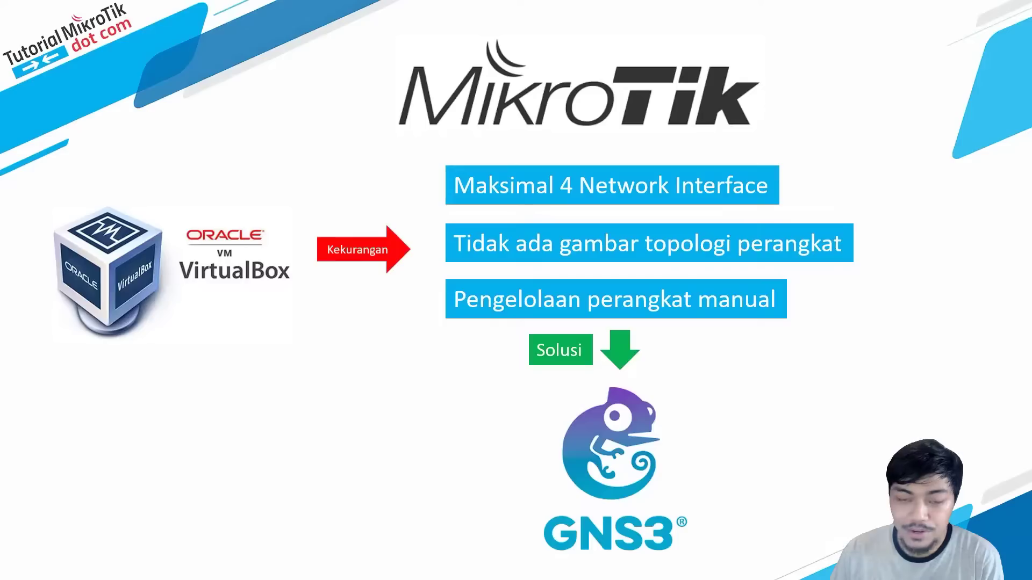
click(512, 302)
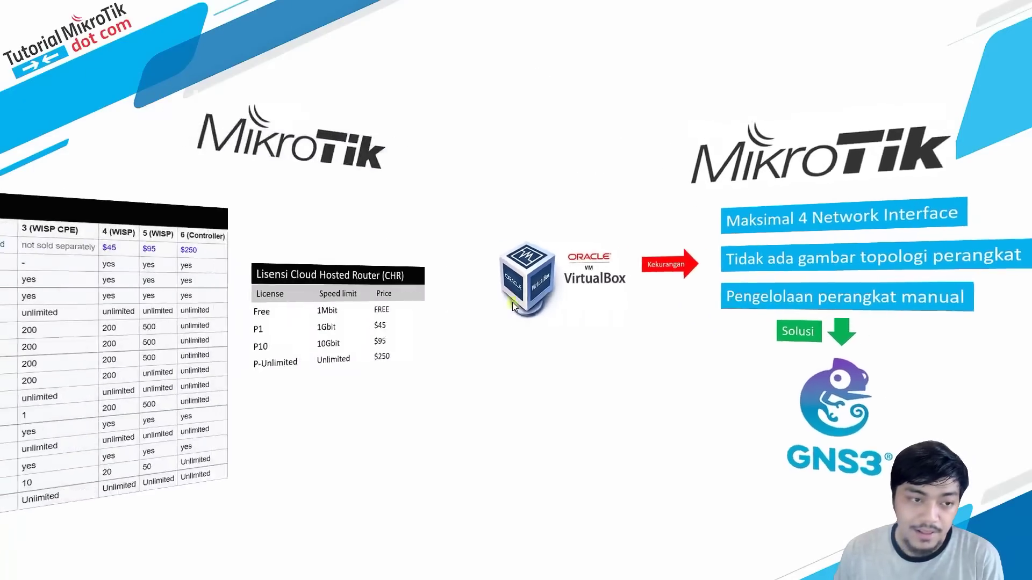
click(512, 305)
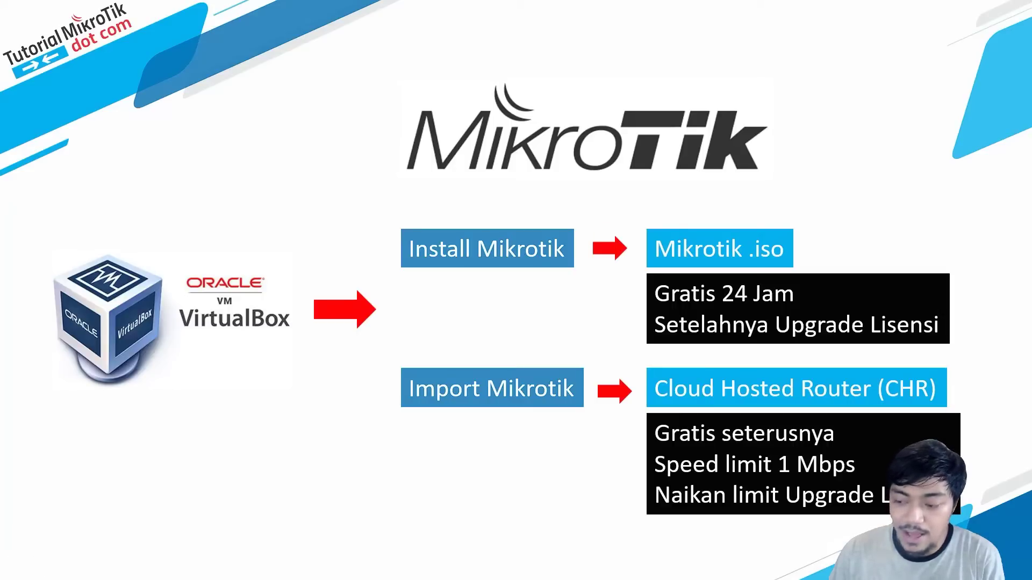
key(alt+Tab)
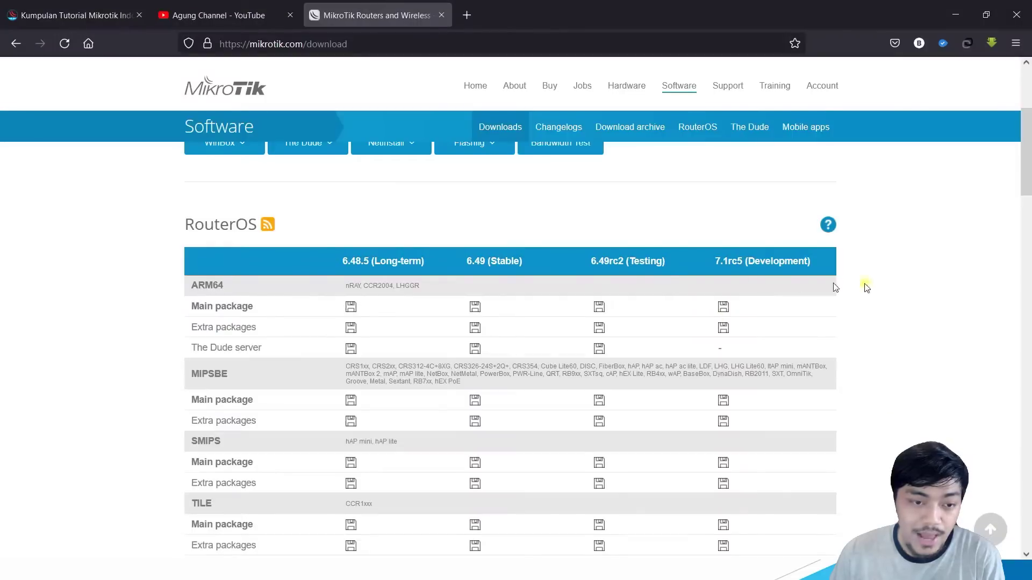
Step: Locate the X86 section and the 6.49 (Stable) column, highlighting them for emphasis
scroll(322, 212, down, 5)
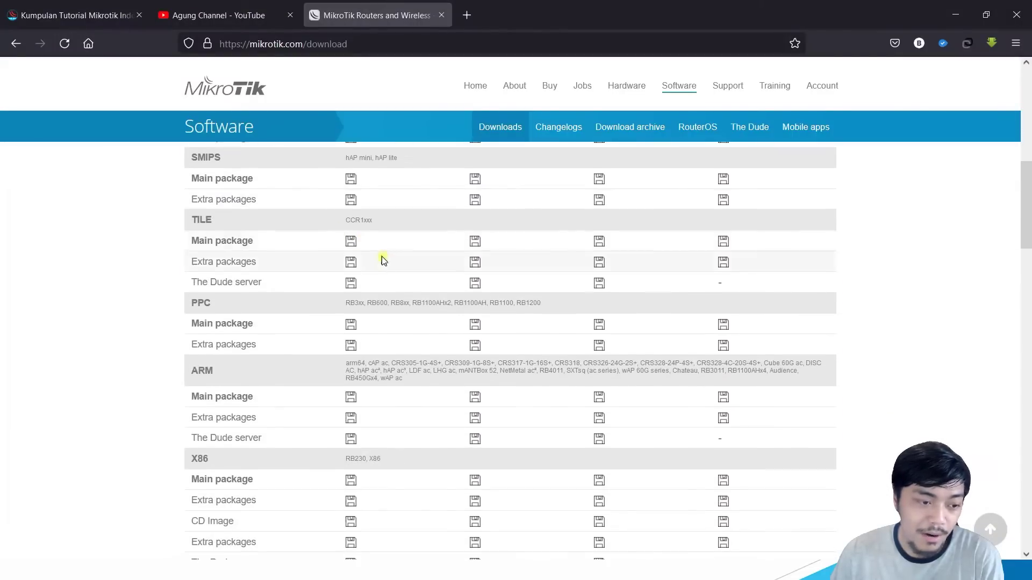
scroll(382, 260, down, 1)
drag(190, 389, 216, 391)
click(208, 394)
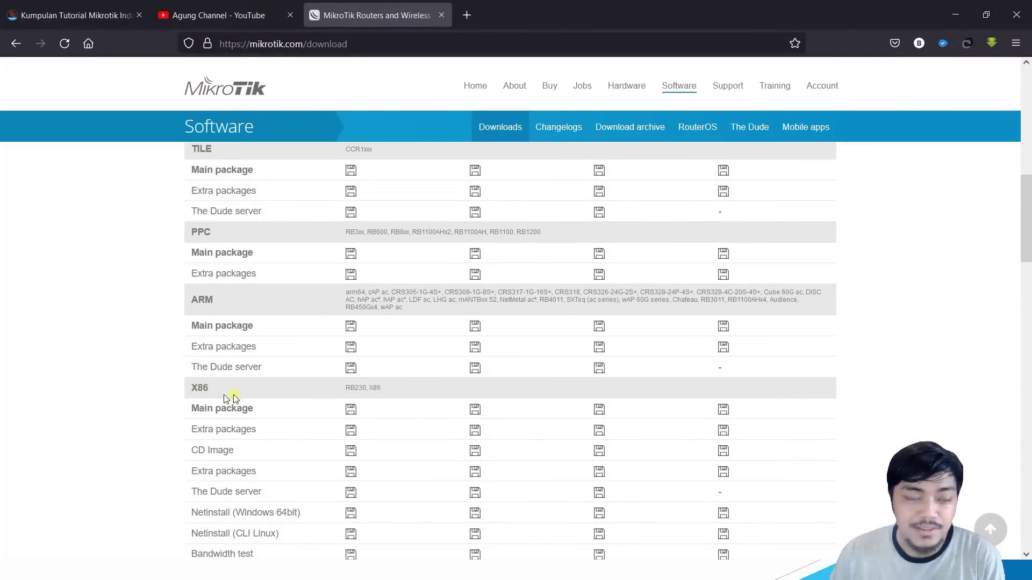
scroll(422, 378, down, 1)
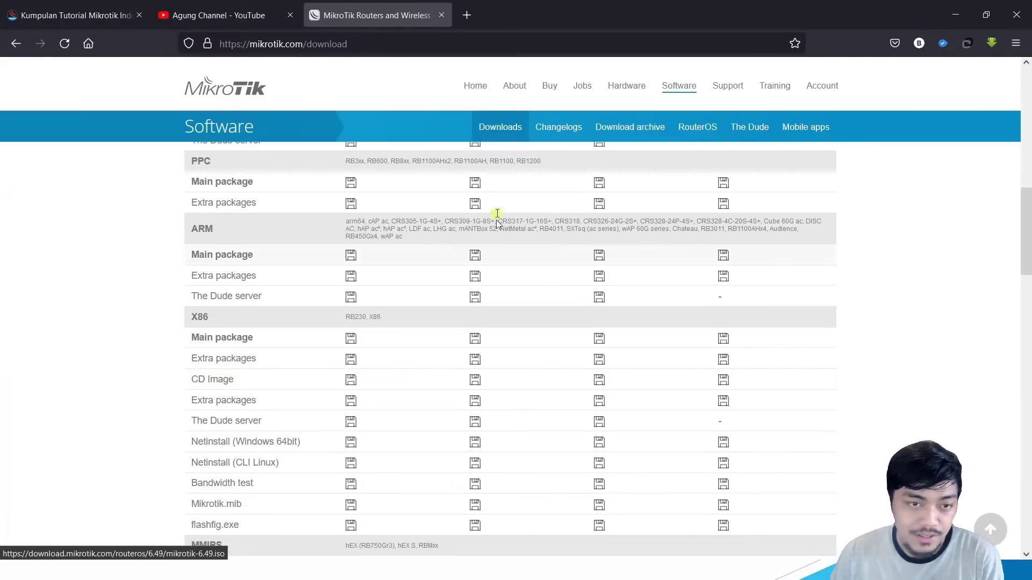
scroll(486, 177, up, 5)
scroll(476, 217, up, 3)
drag(465, 261, 539, 268)
click(535, 264)
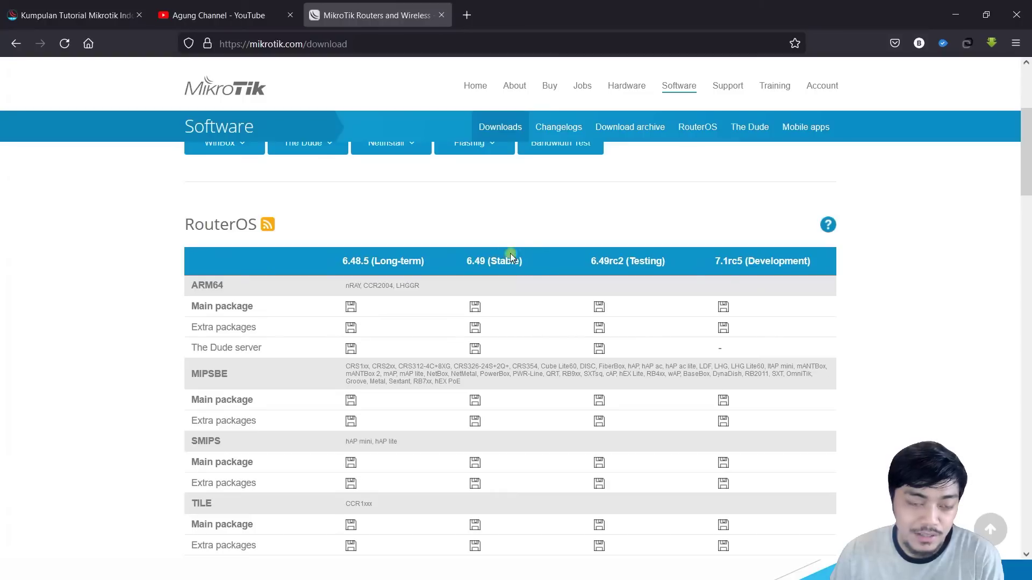
click(464, 261)
drag(463, 261, 487, 260)
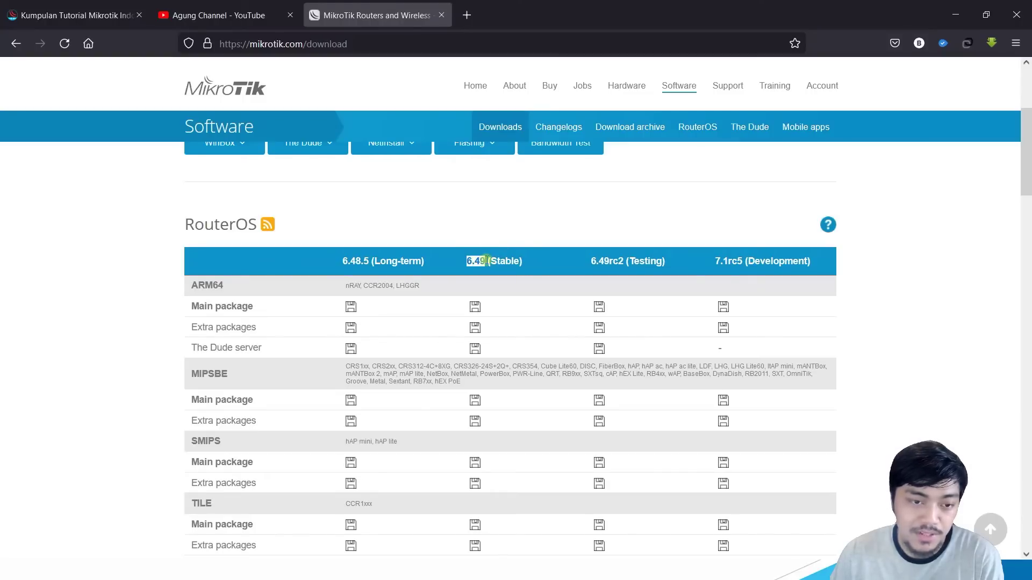
Step: Download the X86 CD image mikrotik-6.49.iso for 6.49 Stable and close the downloads panel
scroll(474, 269, down, 6)
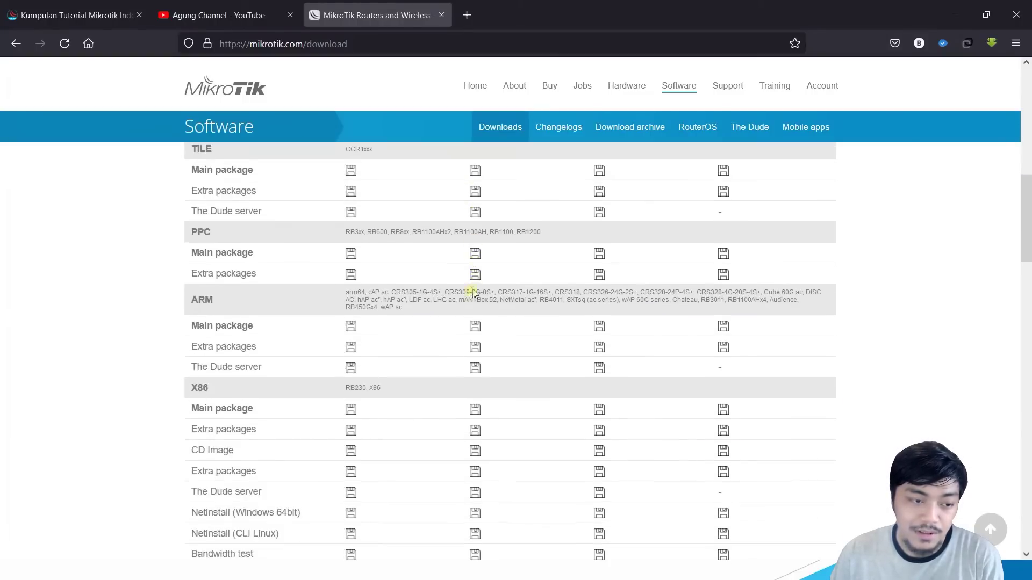
click(476, 454)
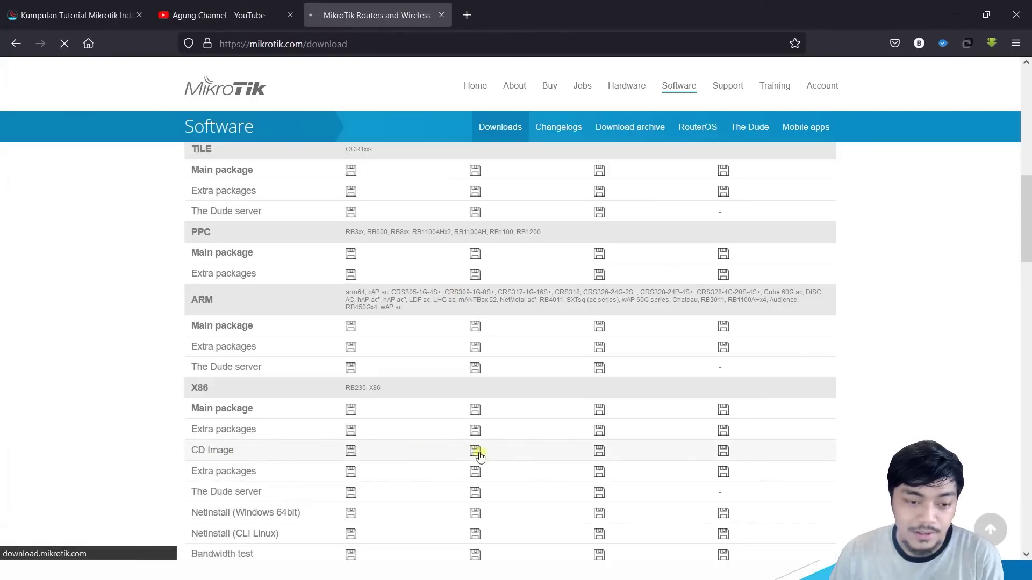
click(201, 180)
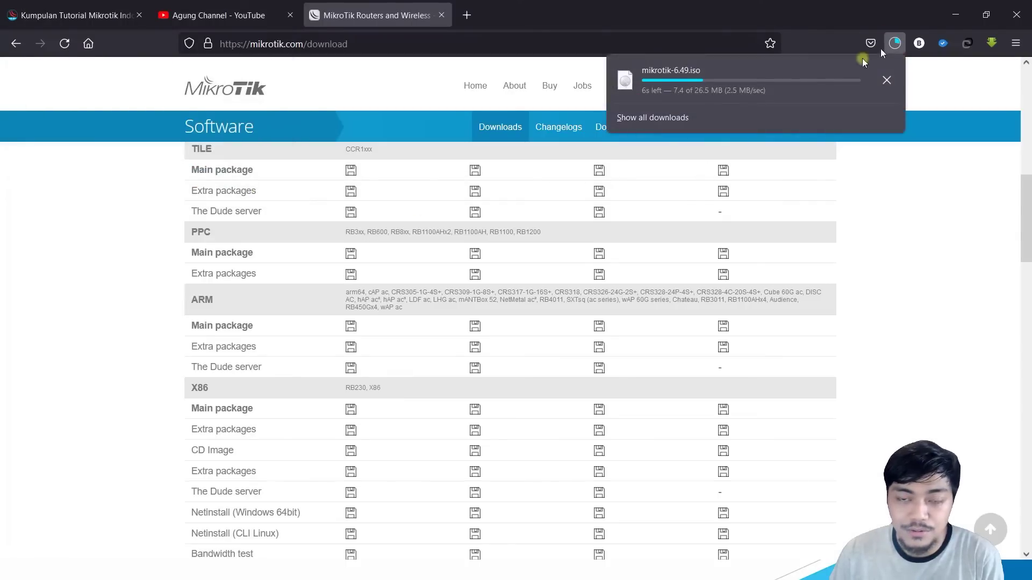
click(922, 208)
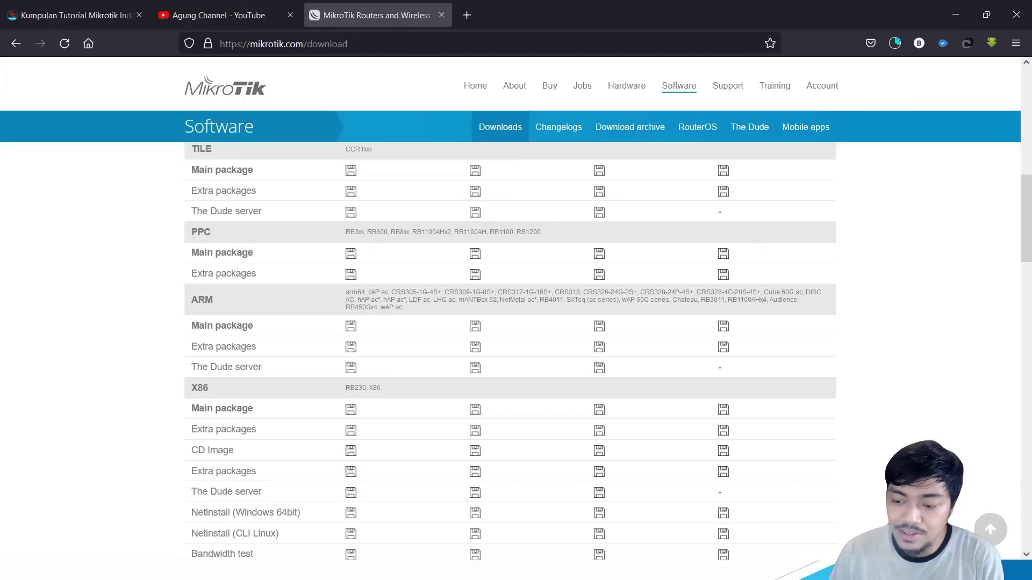
Step: Launch VirtualBox and start a new virtual machine named Mikrotik
key(super)
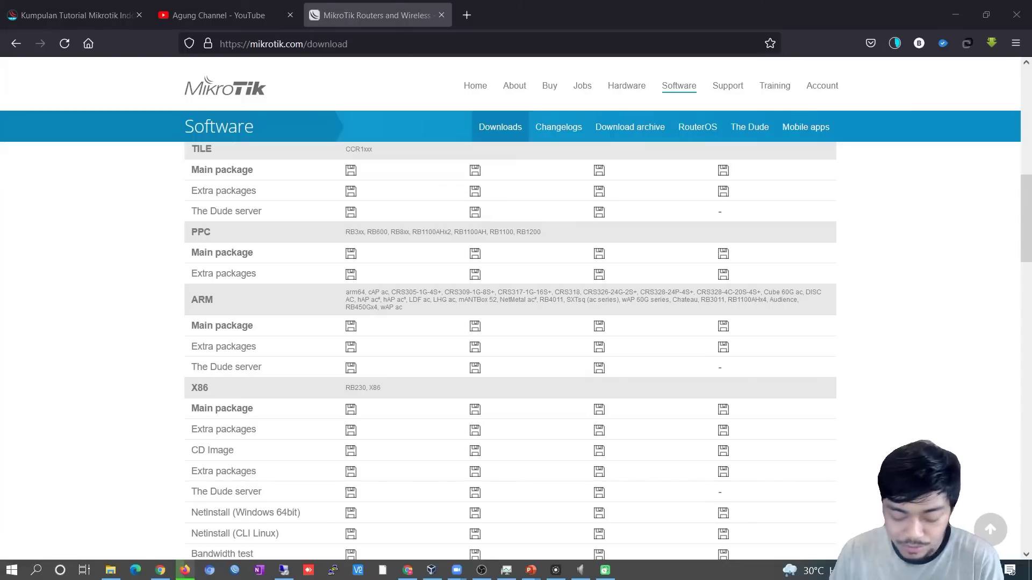
text(virt)
key(Return)
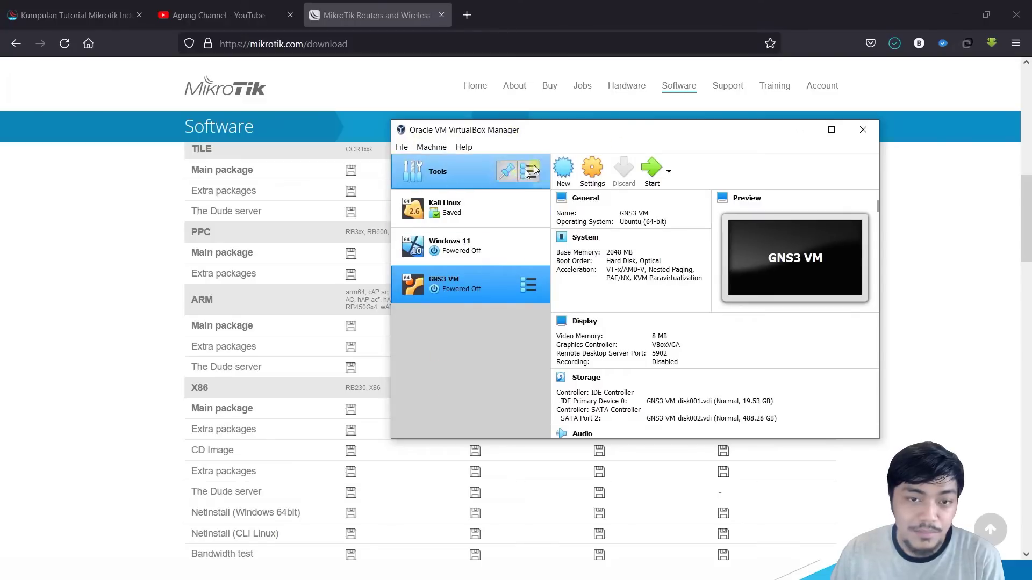
drag(622, 131, 607, 154)
click(547, 194)
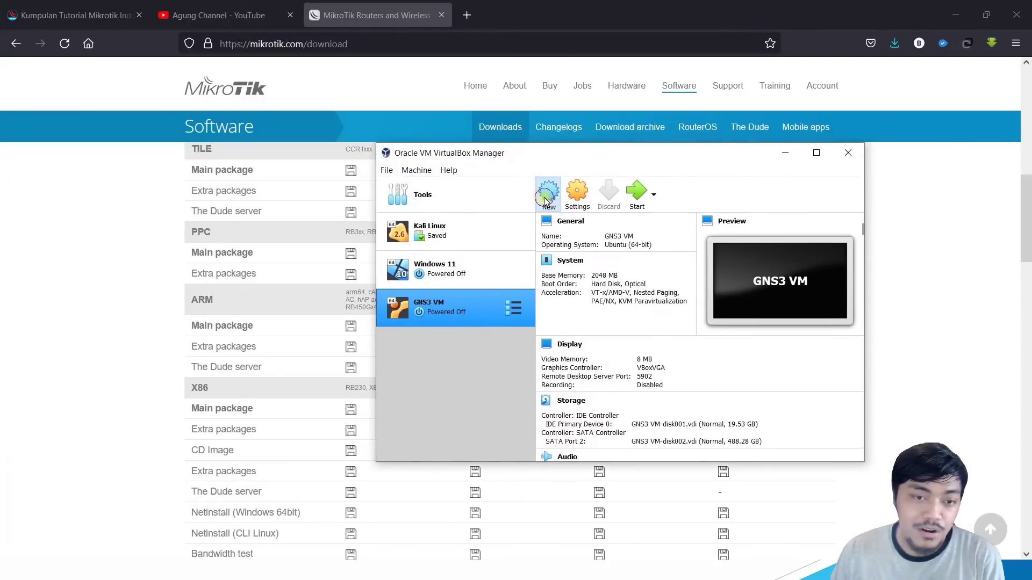
click(621, 318)
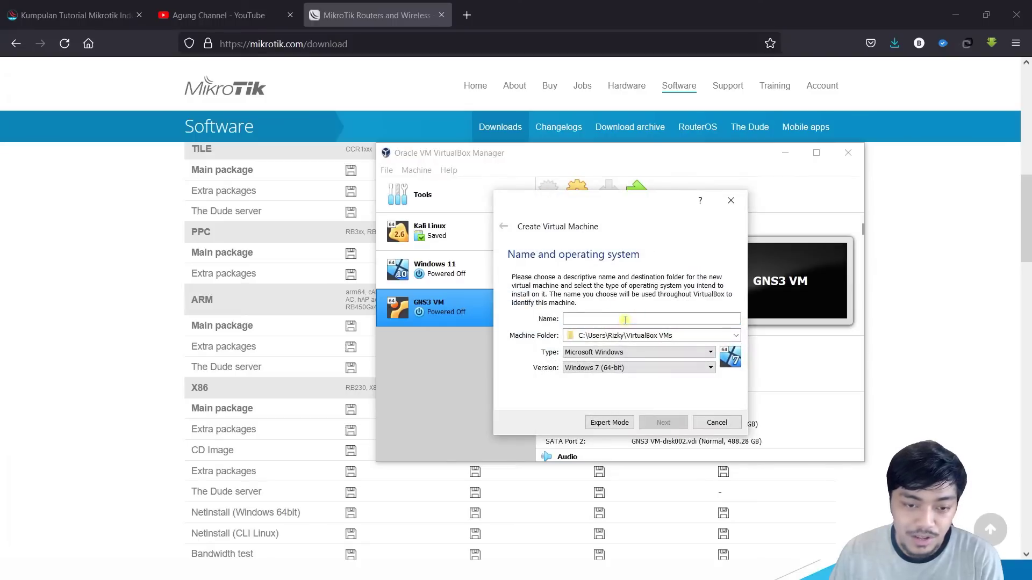
text(Mikrotik)
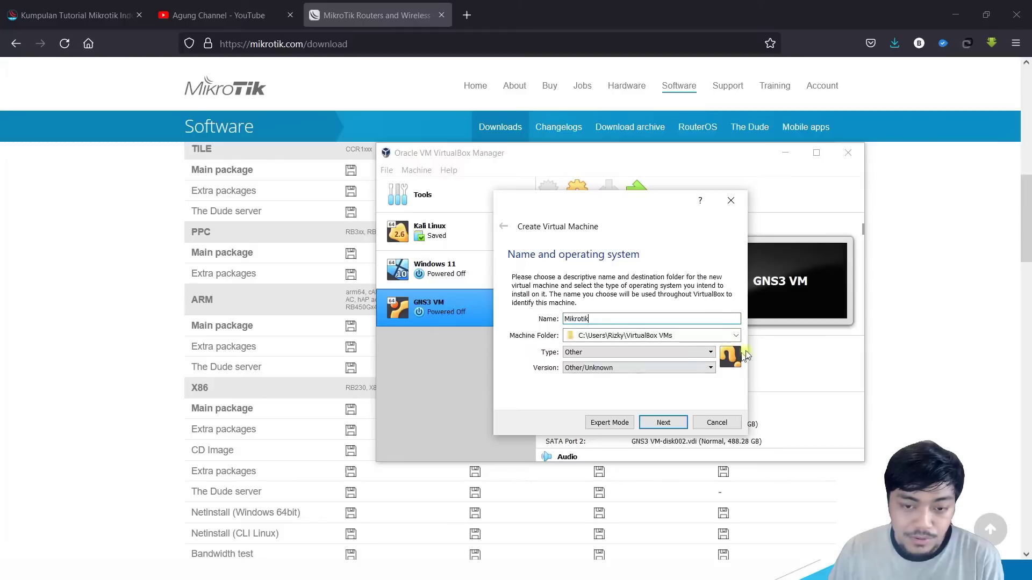
Step: Set the machine folder to E:\VM\Mikrotik and continue to memory sizing
click(735, 337)
click(613, 359)
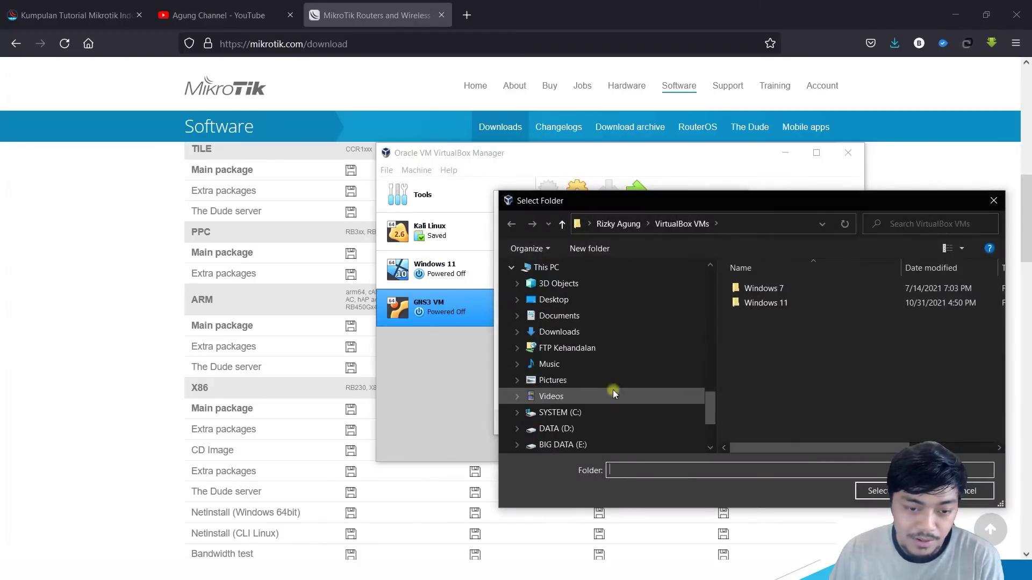
scroll(613, 390, down, 1)
click(588, 398)
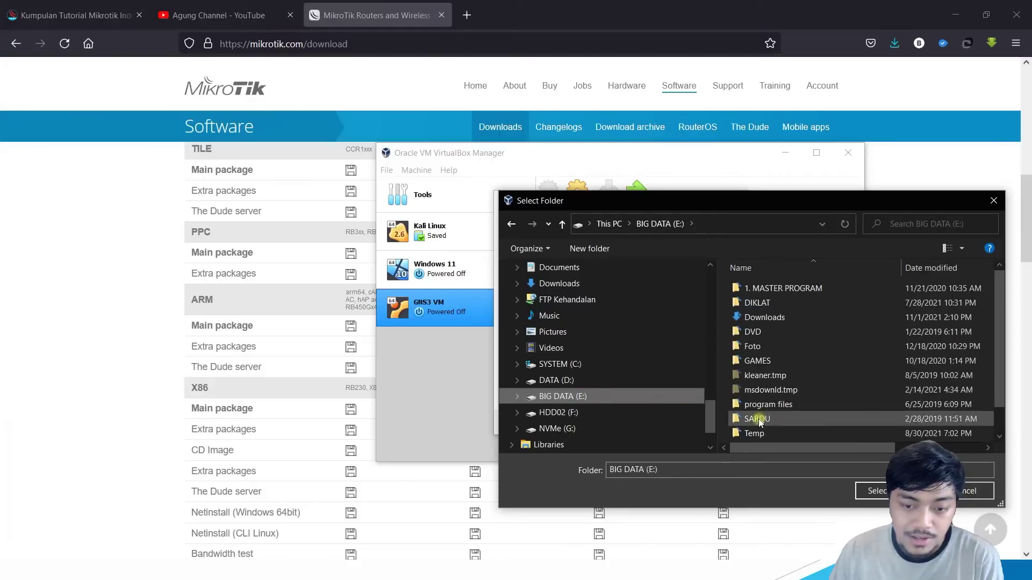
scroll(760, 421, down, 1)
double_click(763, 433)
double_click(759, 317)
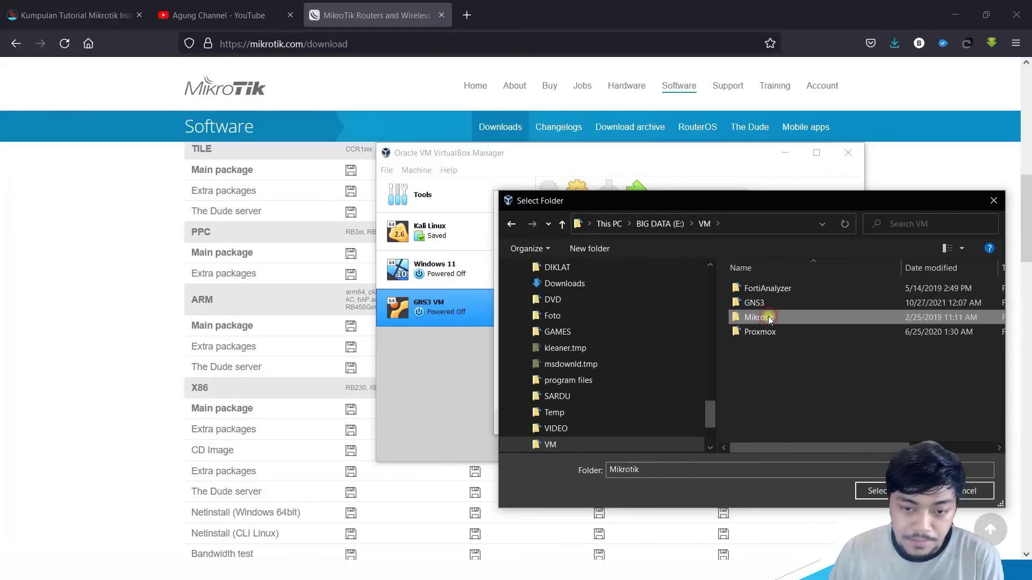
click(871, 491)
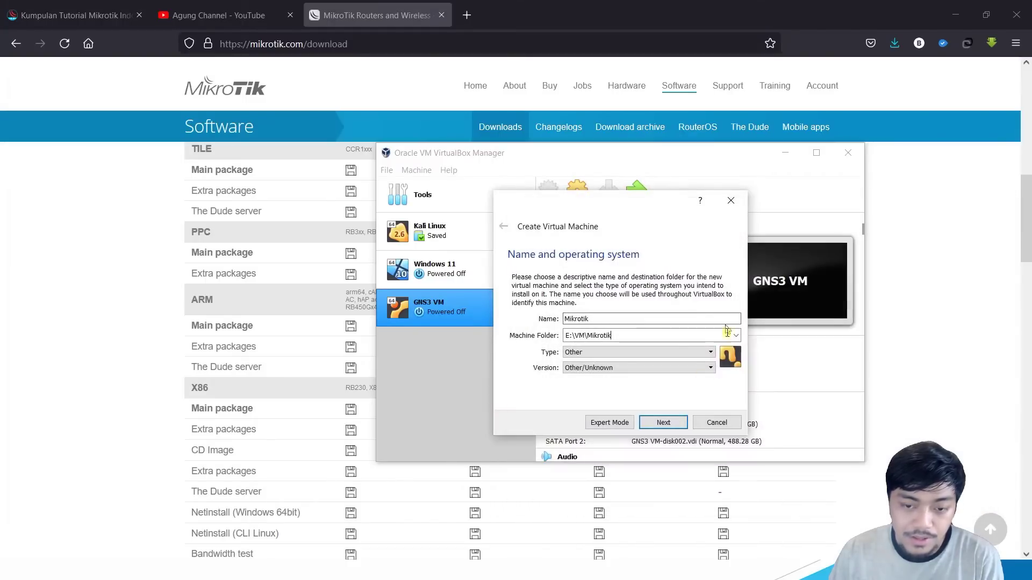
click(665, 423)
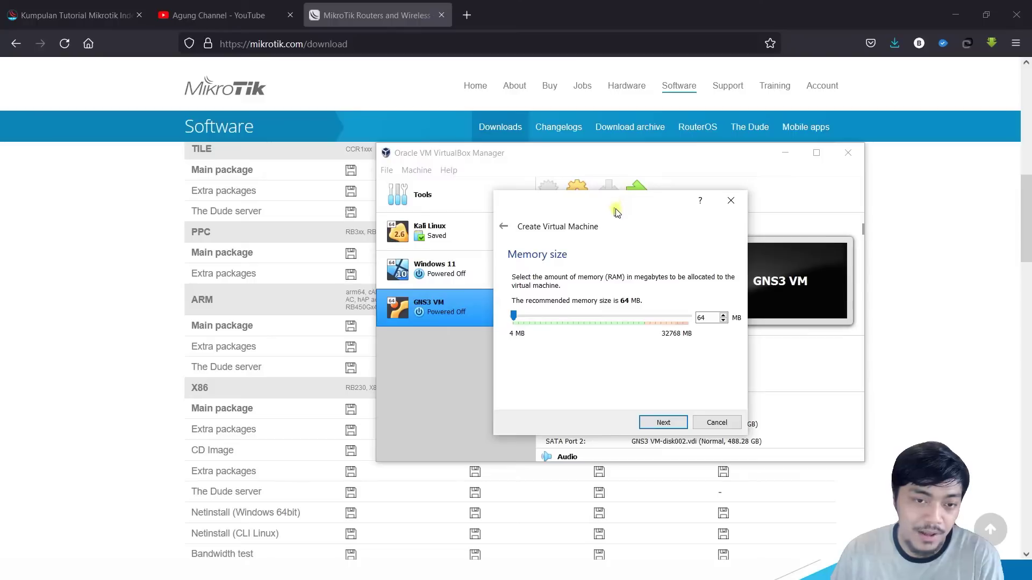
Step: Set the VM's base memory to 512 MB
click(525, 321)
drag(518, 319, 515, 320)
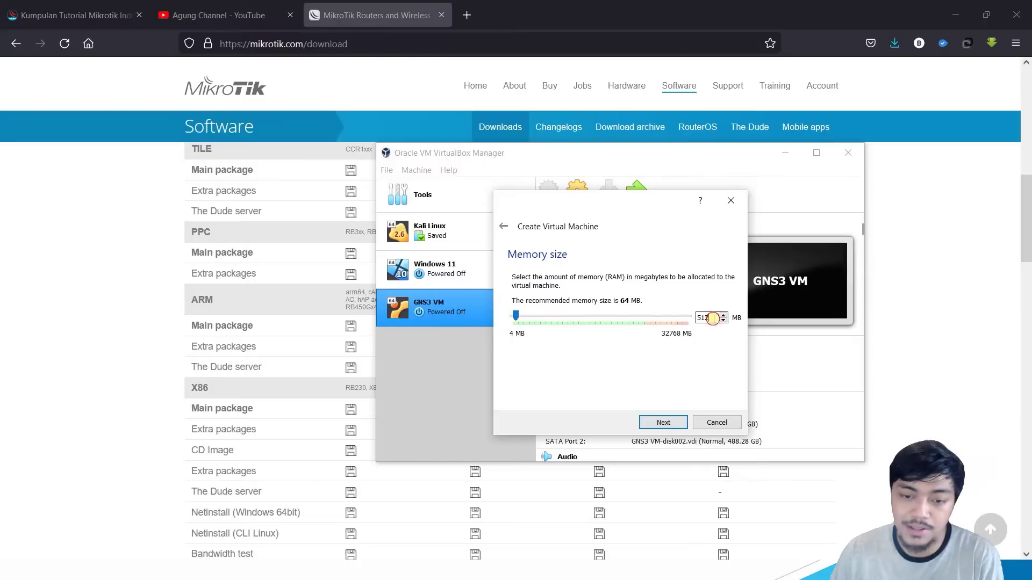
click(708, 316)
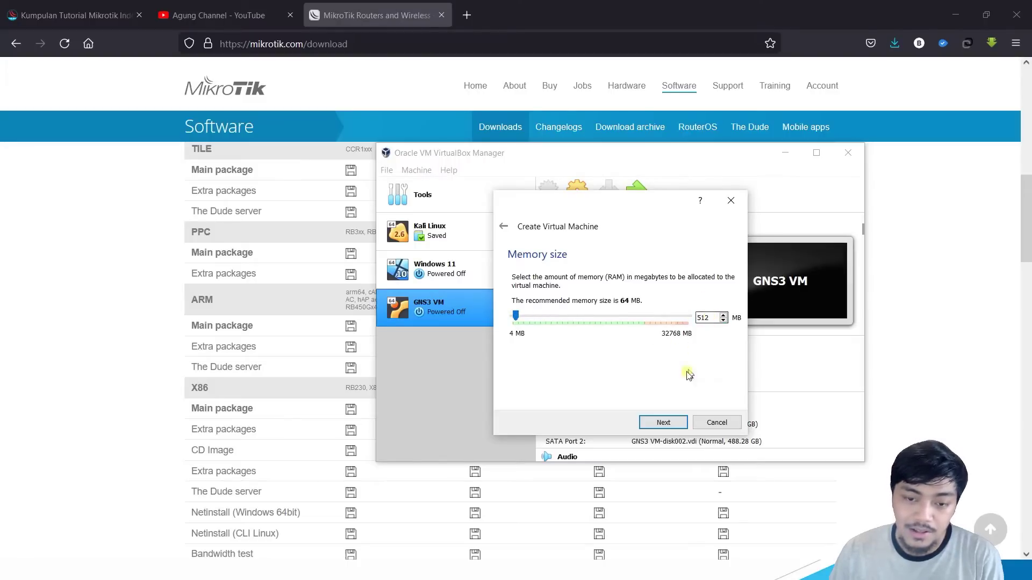
click(662, 423)
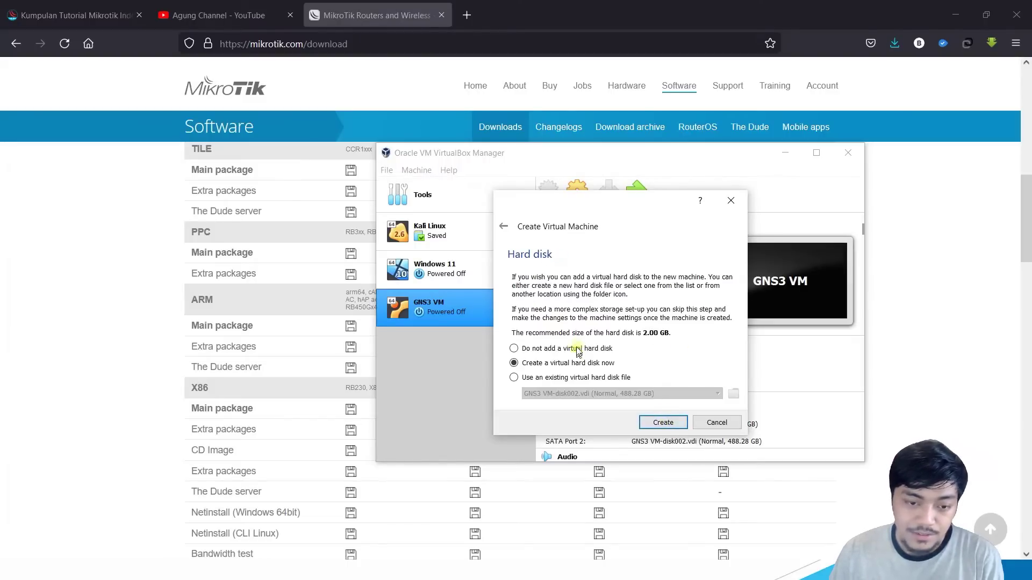
Step: Create a new 1 GB VDI hard disk and finish creating the Mikrotik VM
click(663, 422)
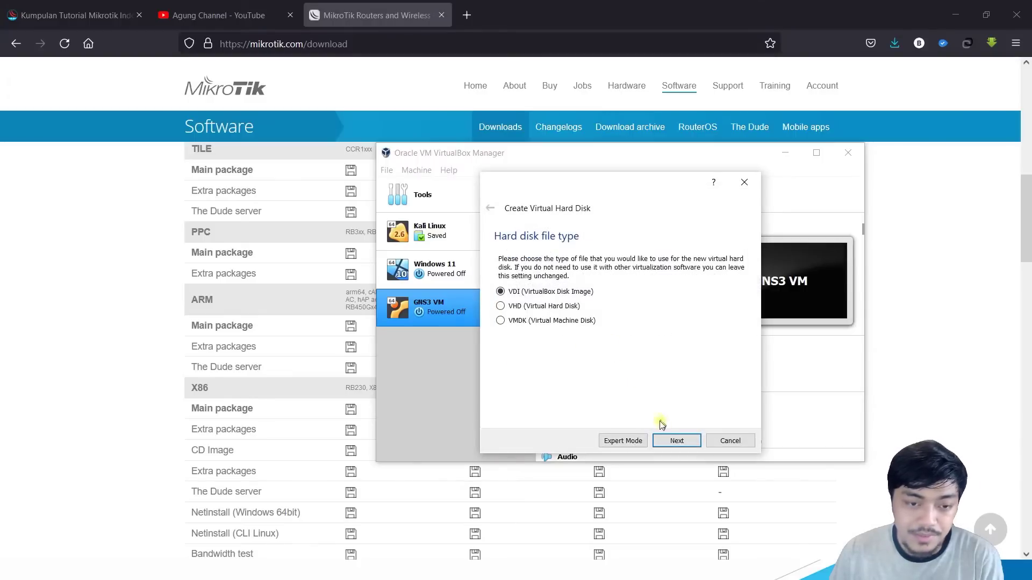
click(692, 442)
click(678, 441)
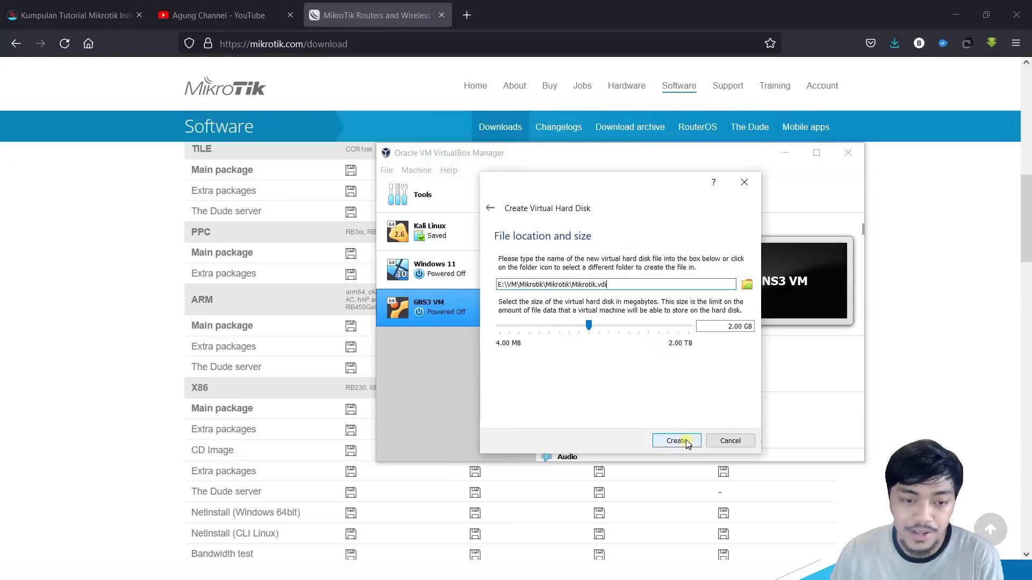
double_click(730, 328)
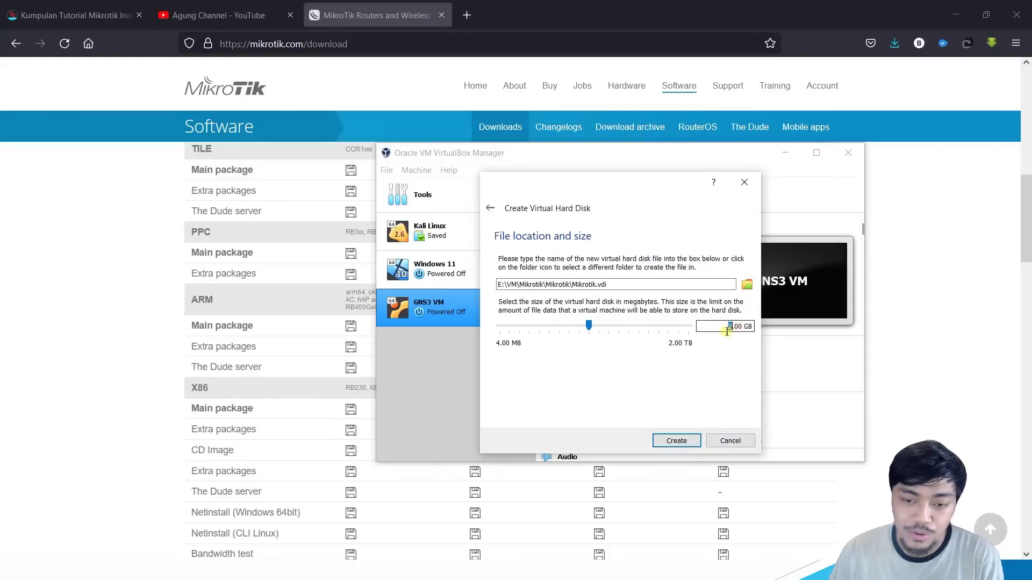
text(1)
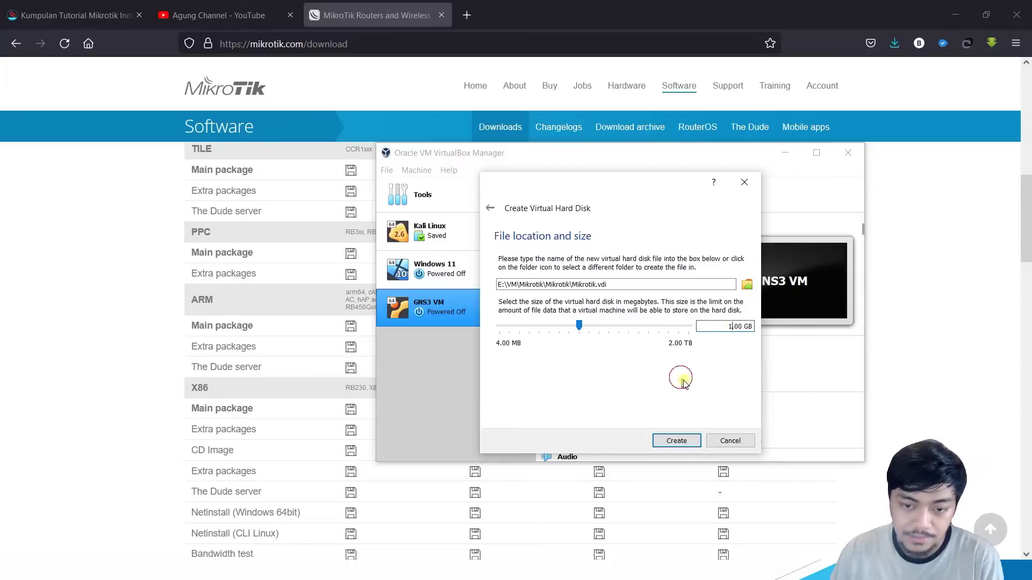
click(683, 442)
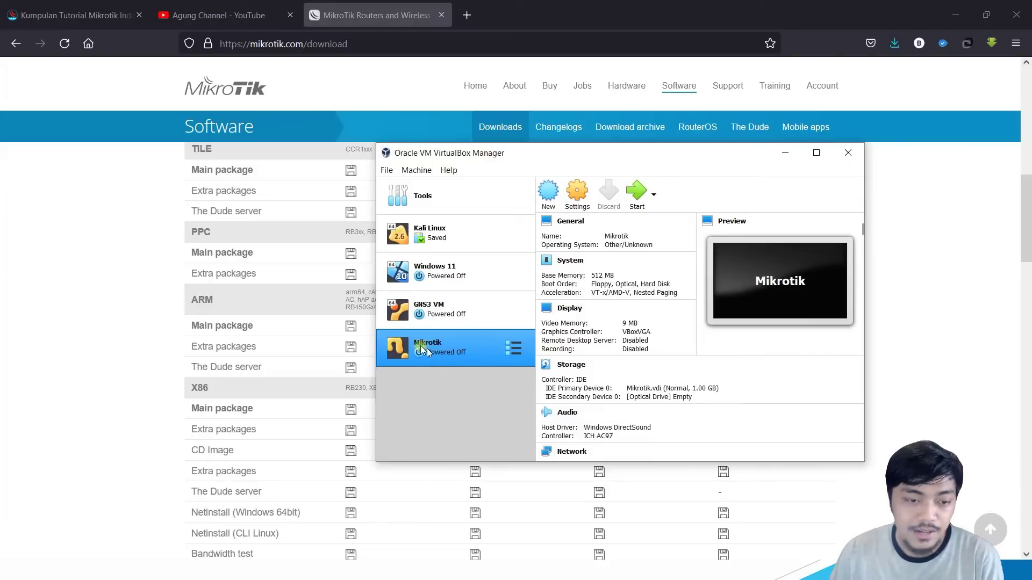
Step: Load mikrotik-6.49.iso from Downloads into the Mikrotik VM's empty optical drive and save the settings
click(582, 198)
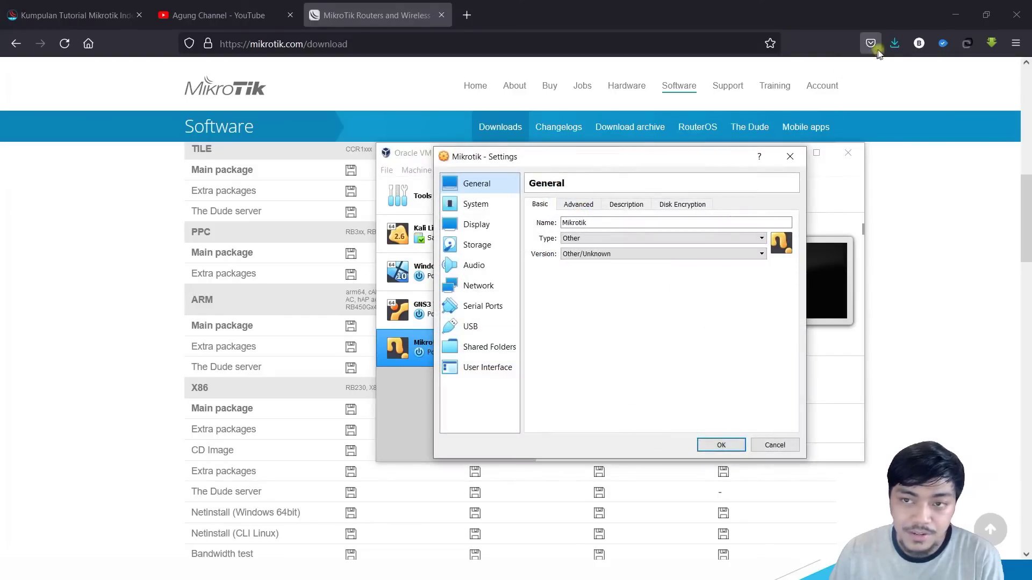
click(894, 43)
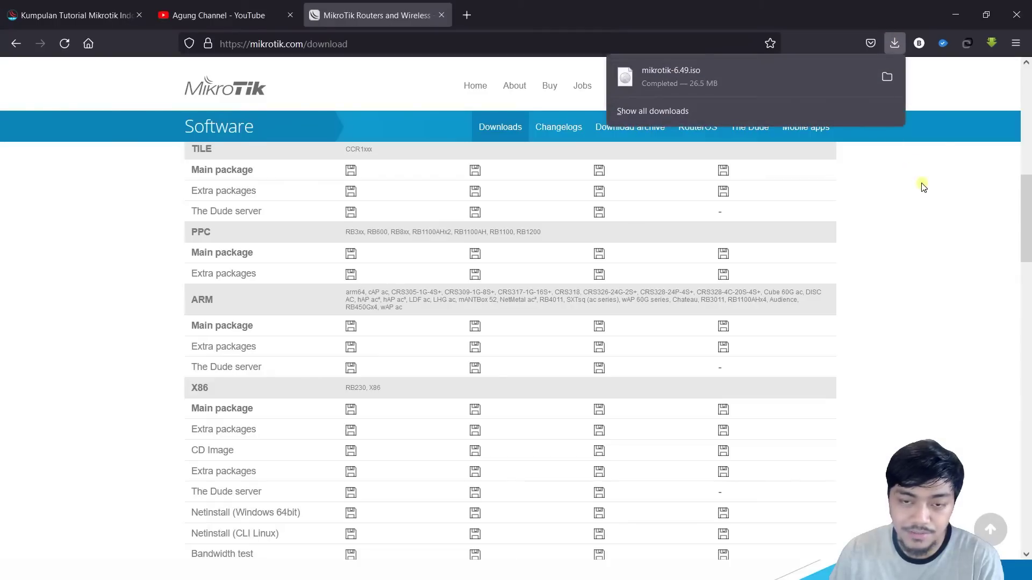
key(alt+Tab)
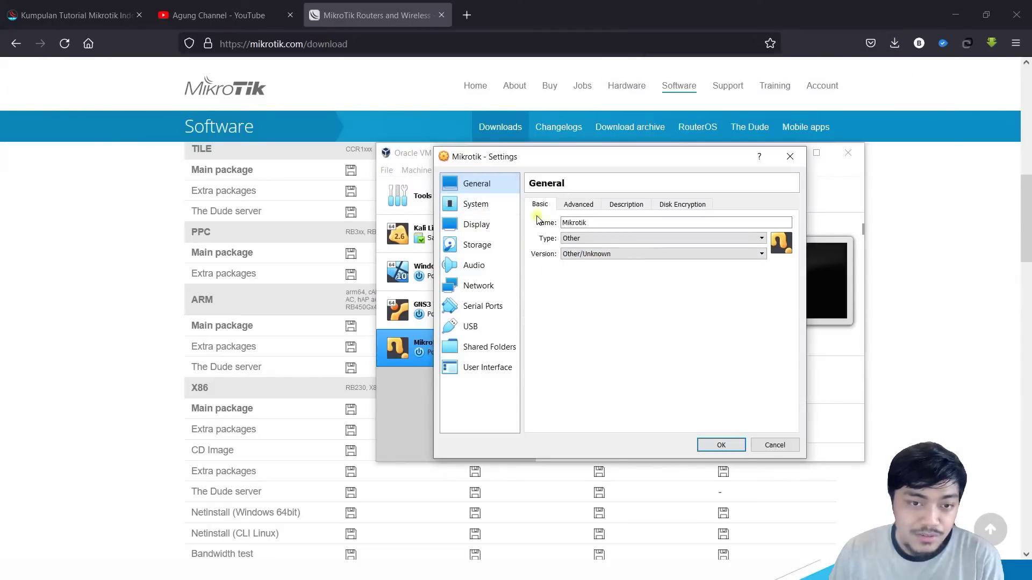
click(480, 244)
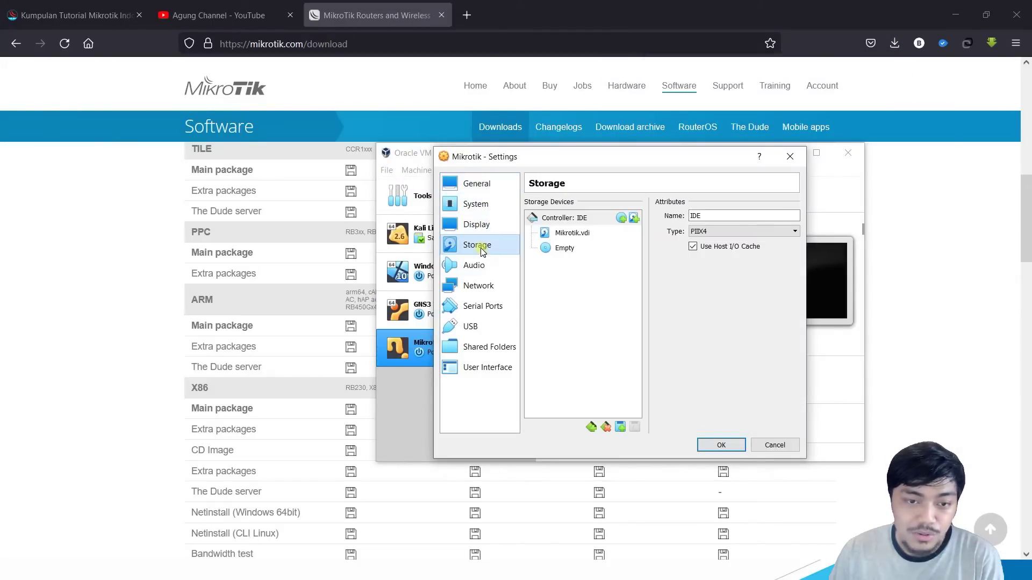
click(584, 248)
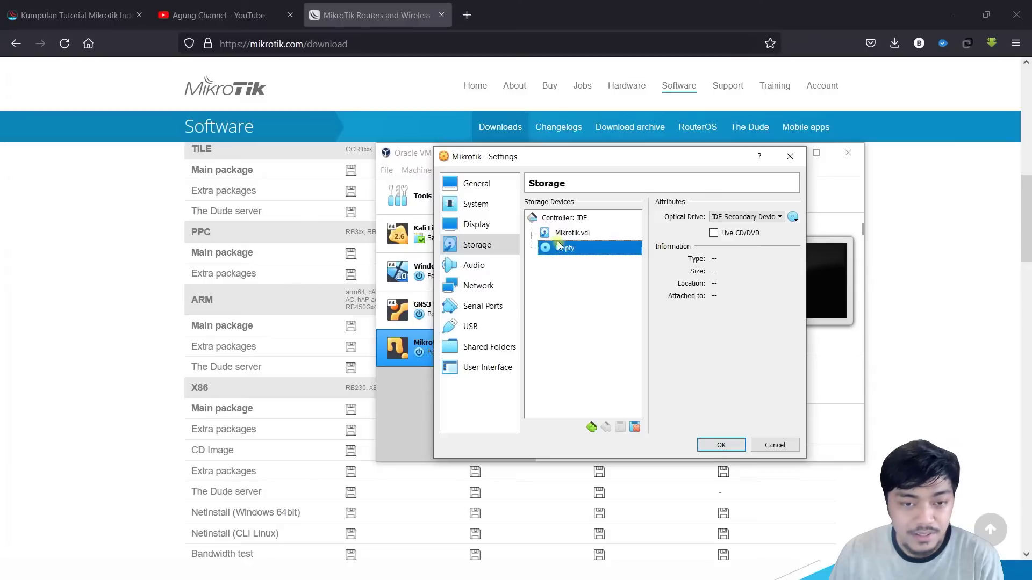
click(794, 218)
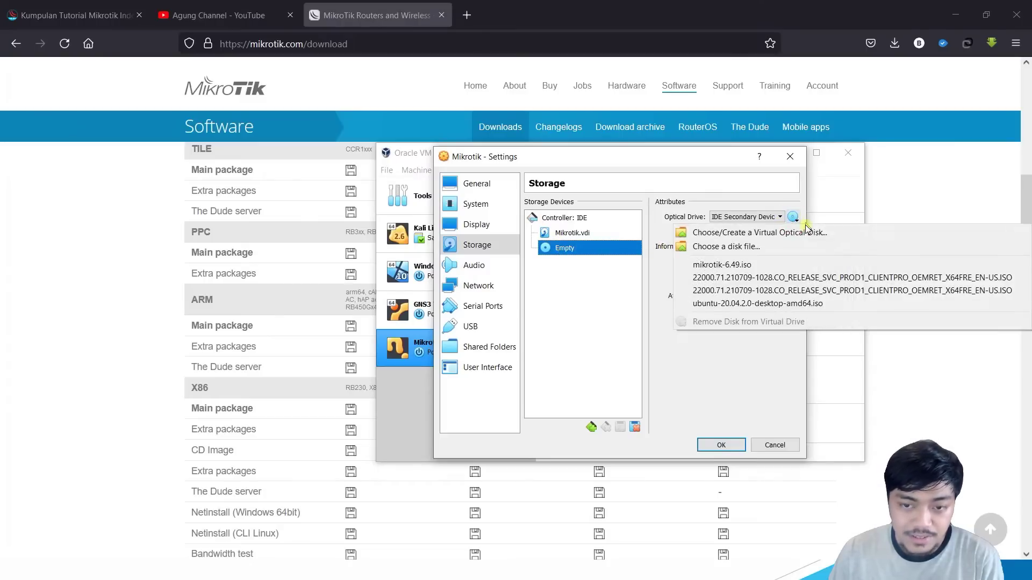
click(730, 249)
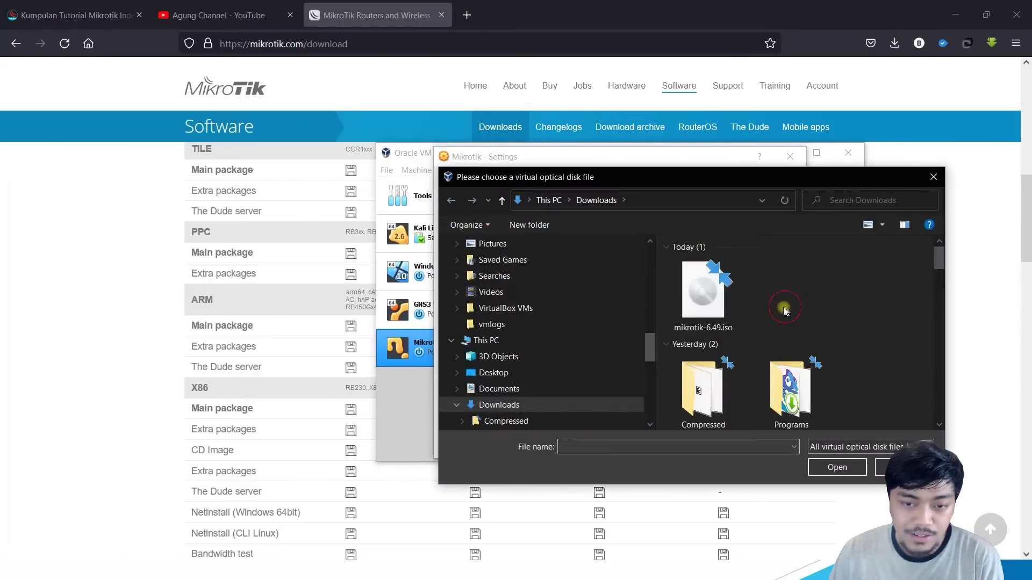
click(702, 293)
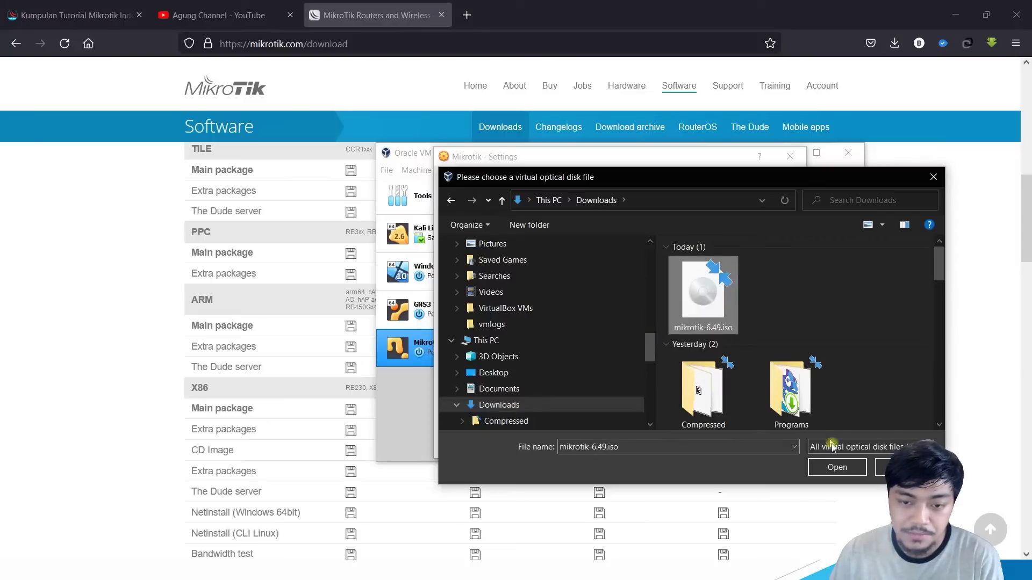
click(837, 467)
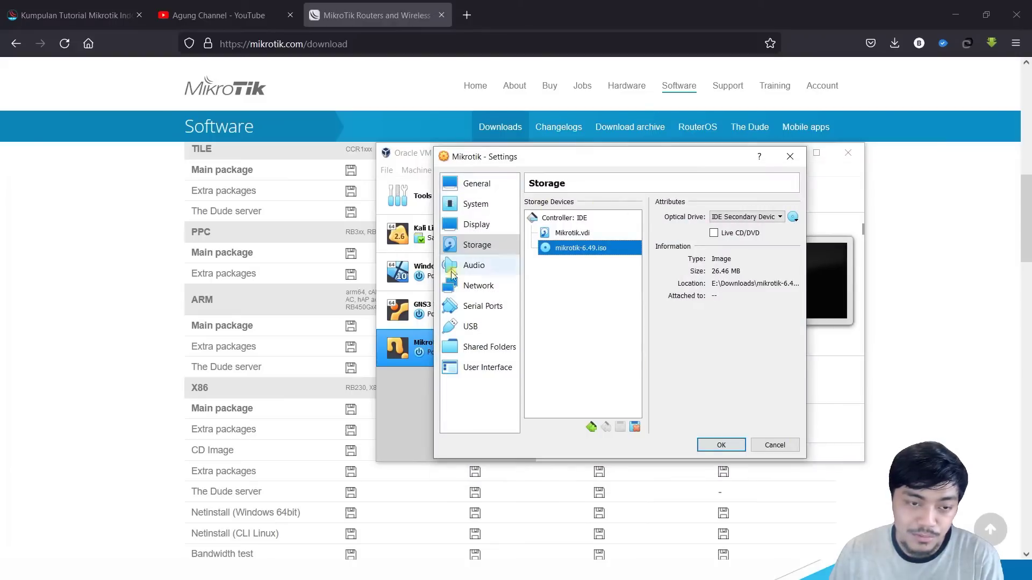
click(721, 444)
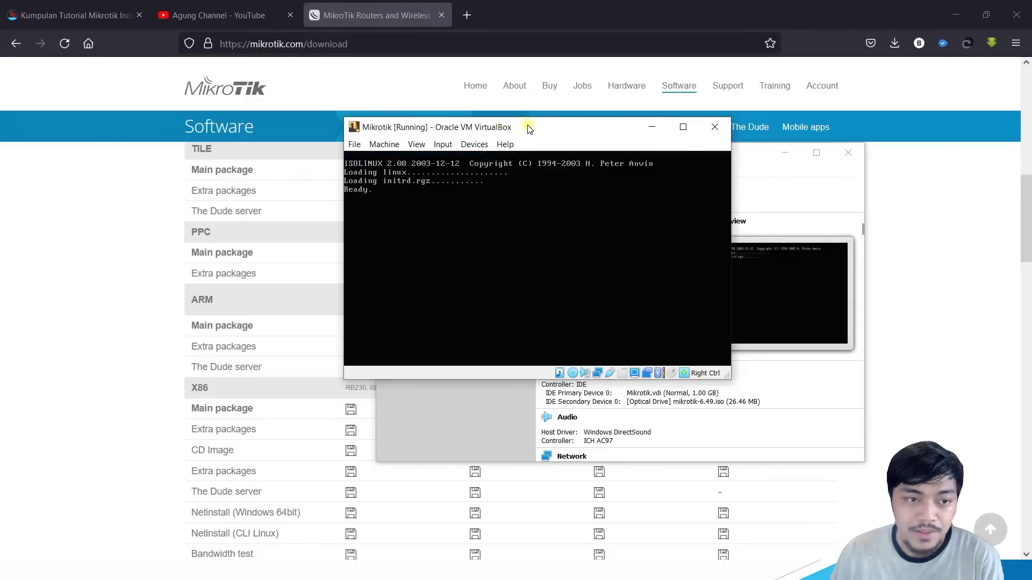
Step: Reposition the running VM window and give the console keyboard focus
drag(535, 129, 560, 142)
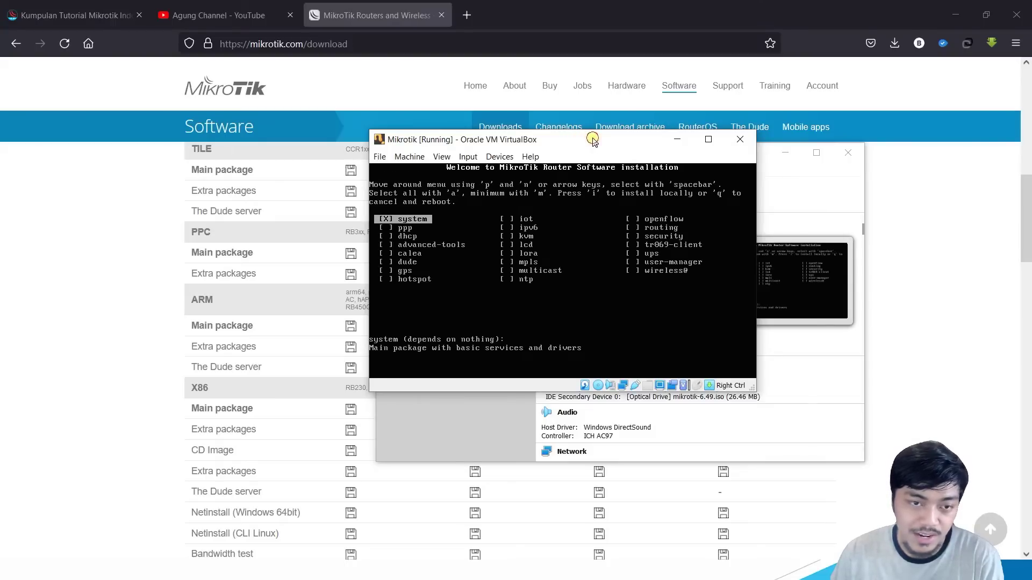
drag(592, 140, 602, 142)
click(614, 145)
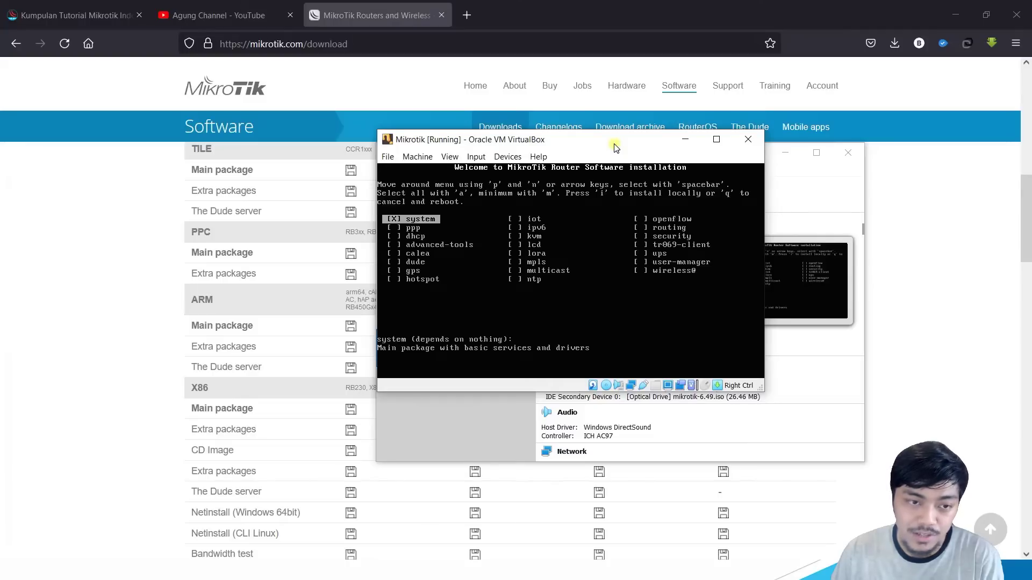
click(514, 212)
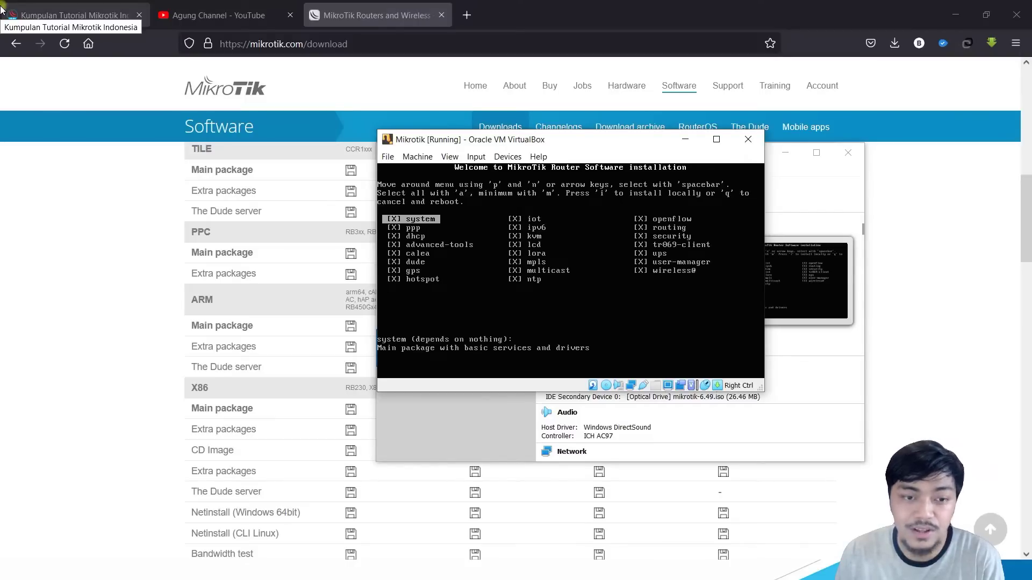
Step: Browse the RouterOS package list down to tr069-client and view its description
key(Down)
key(Up)
key(Down)
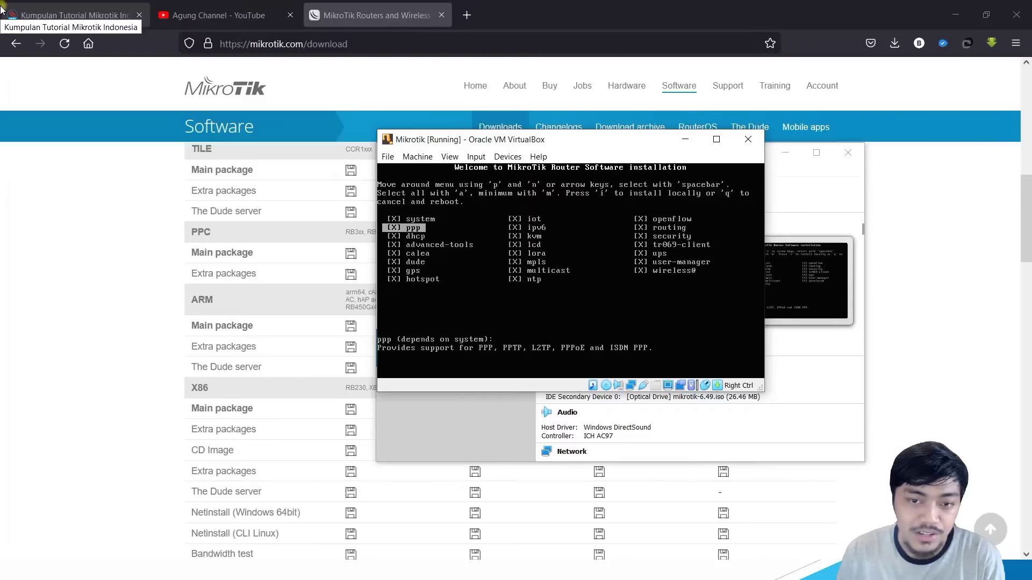
key(Up)
key(Down)
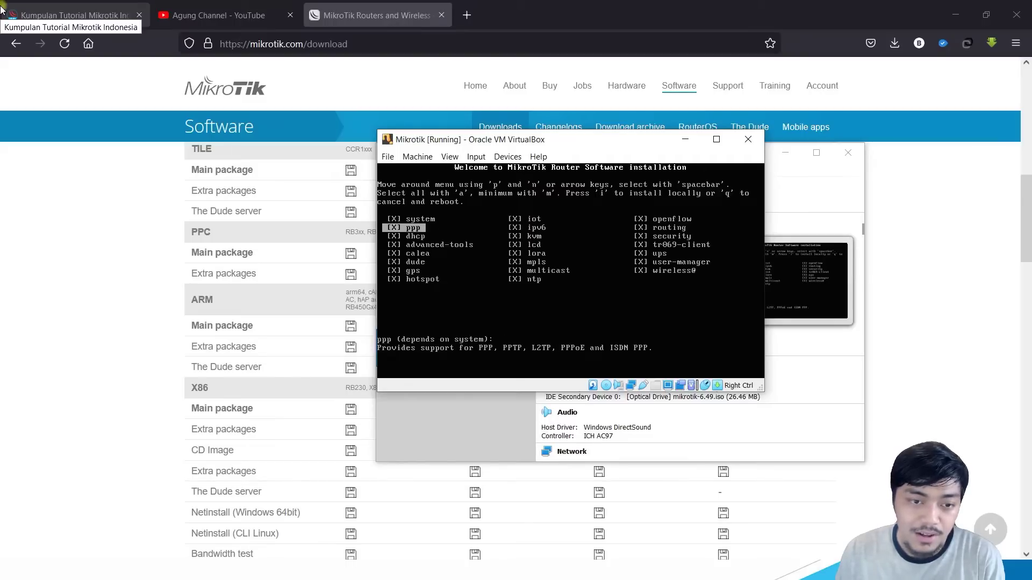
key(Down)
key(Down)
key(Down)
key(Up)
key(Up)
key(Up)
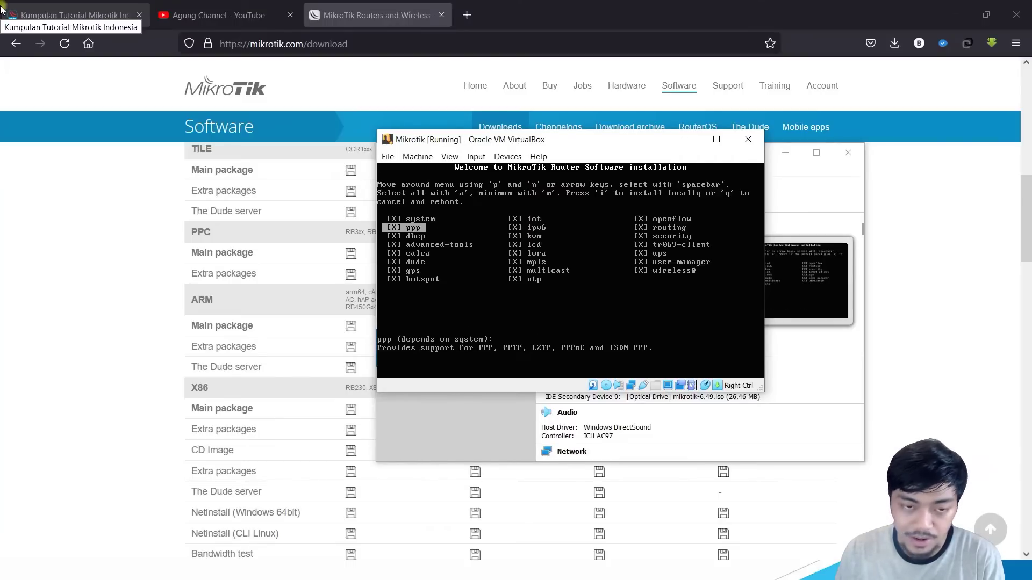
key(Right)
key(Left)
key(Down)
key(Right)
key(Up)
key(Up)
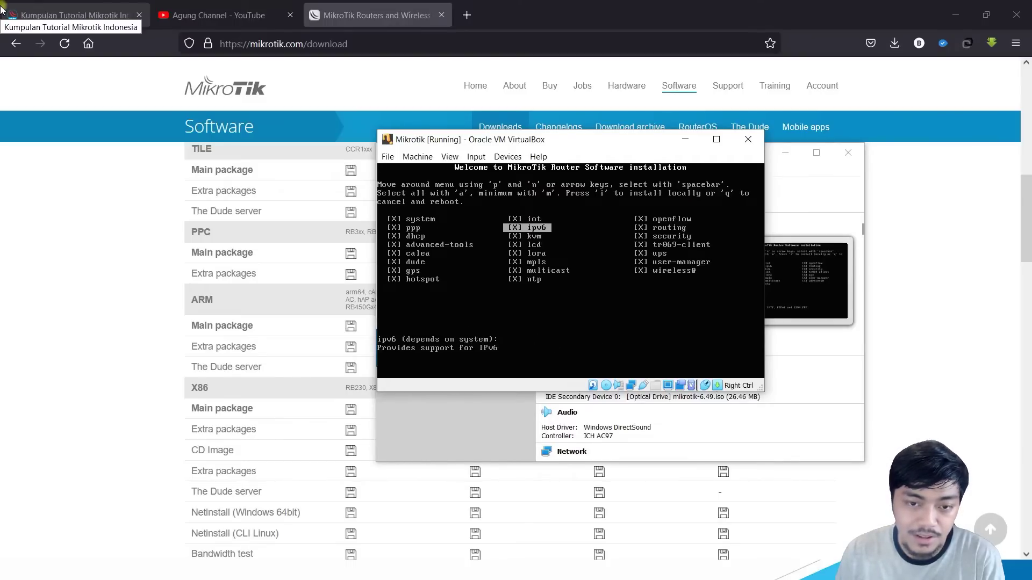
key(Down)
key(Right)
key(Down)
key(Down)
key(space)
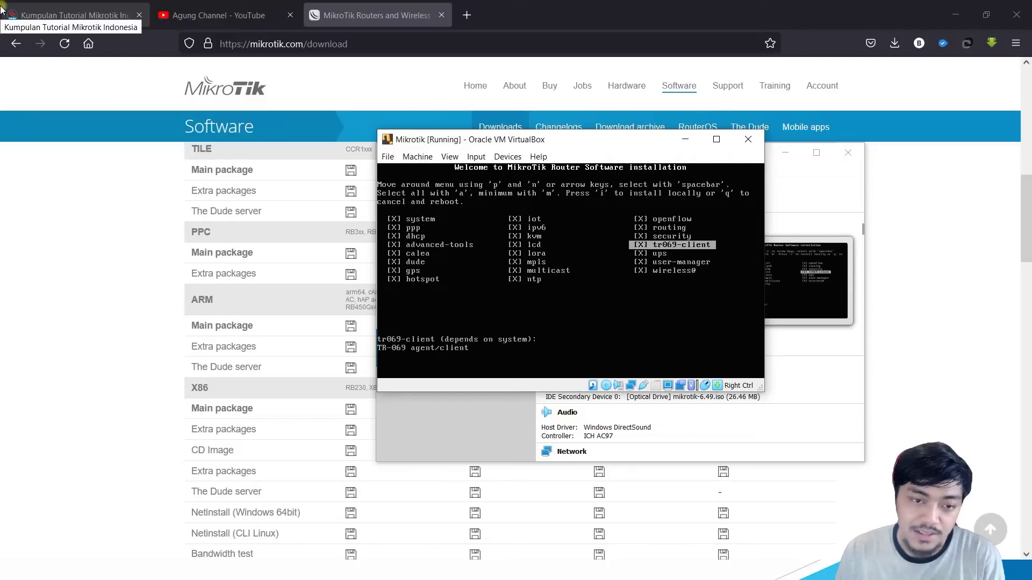
Step: Move back through the packages and start installing all selected packages with 'i'
key(Left)
key(Left)
key(Down)
key(Down)
key(Up)
key(Up)
key(Up)
key(Up)
key(Up)
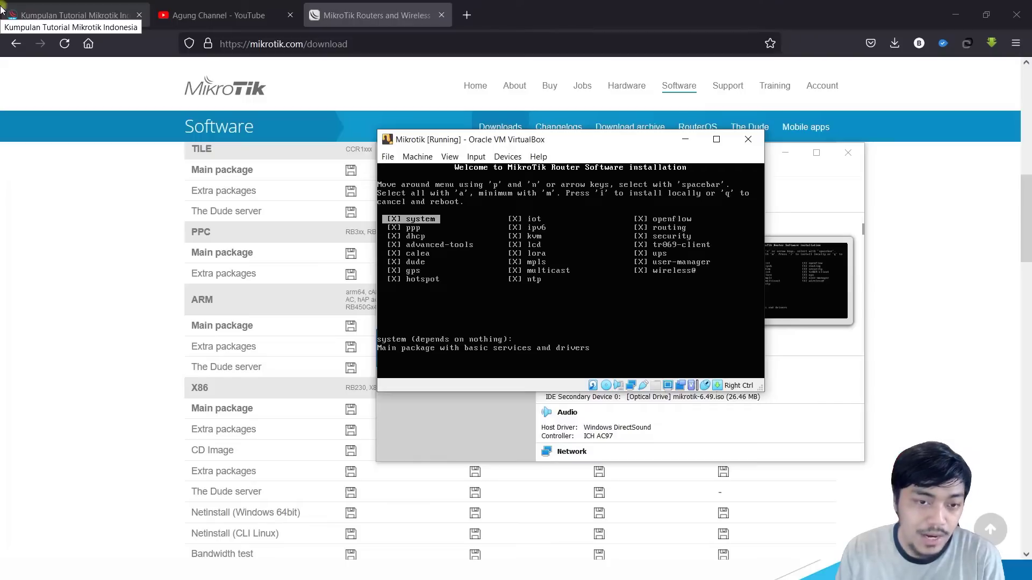
key(i)
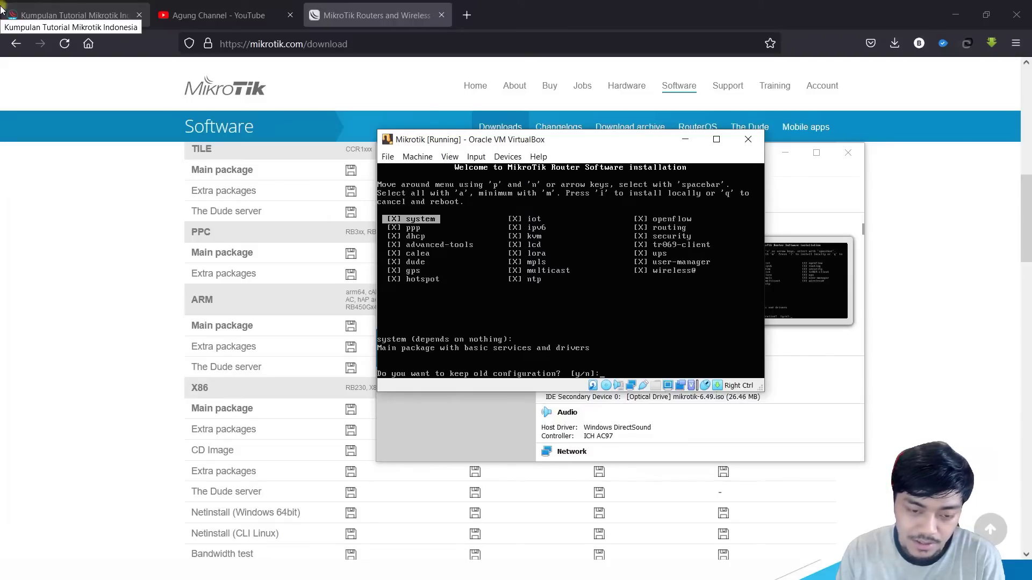
Step: Confirm installation with y, force-eject the installer ISO, and reboot into RouterOS
text(y/n]:)
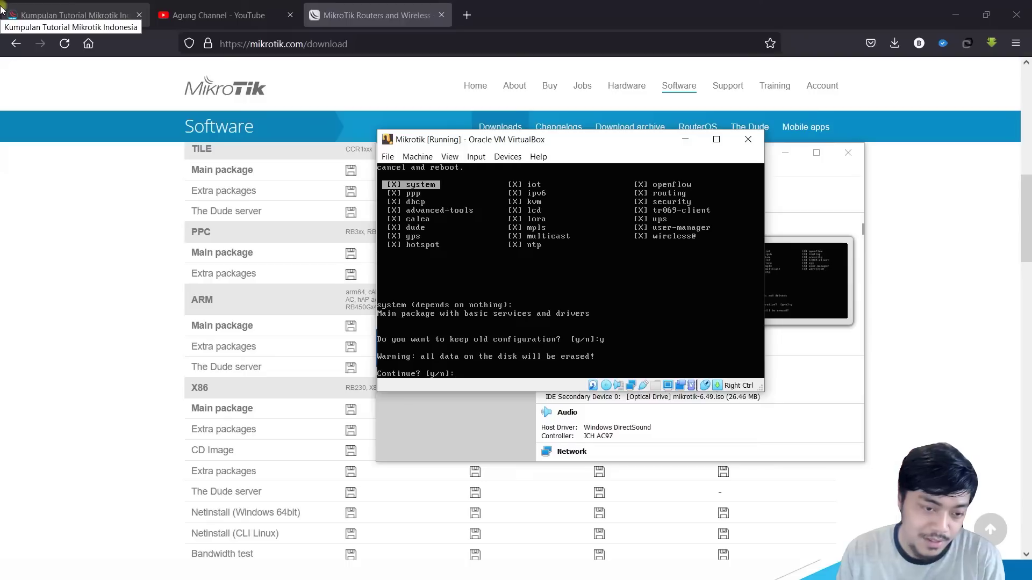
text(y)
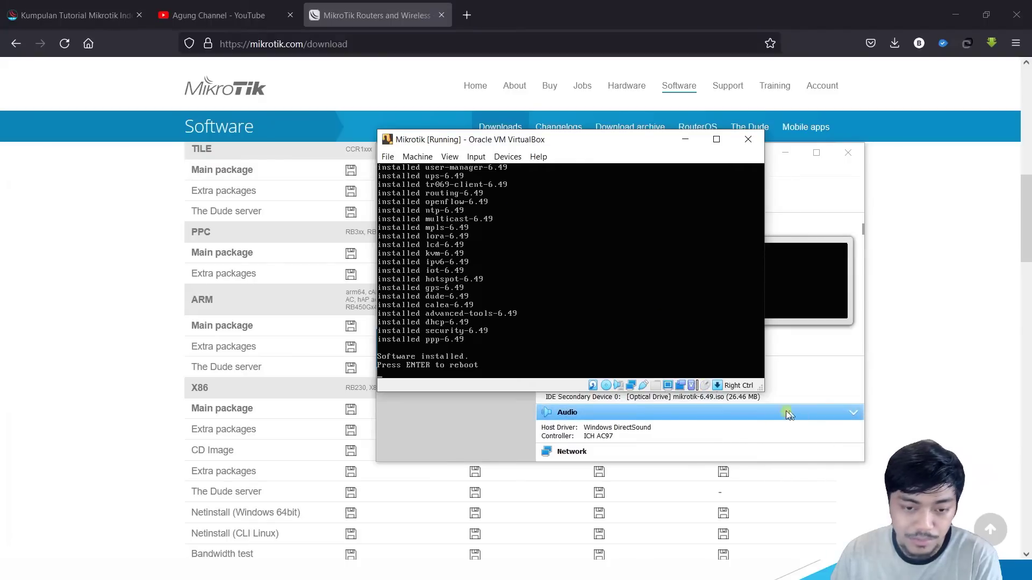
click(608, 386)
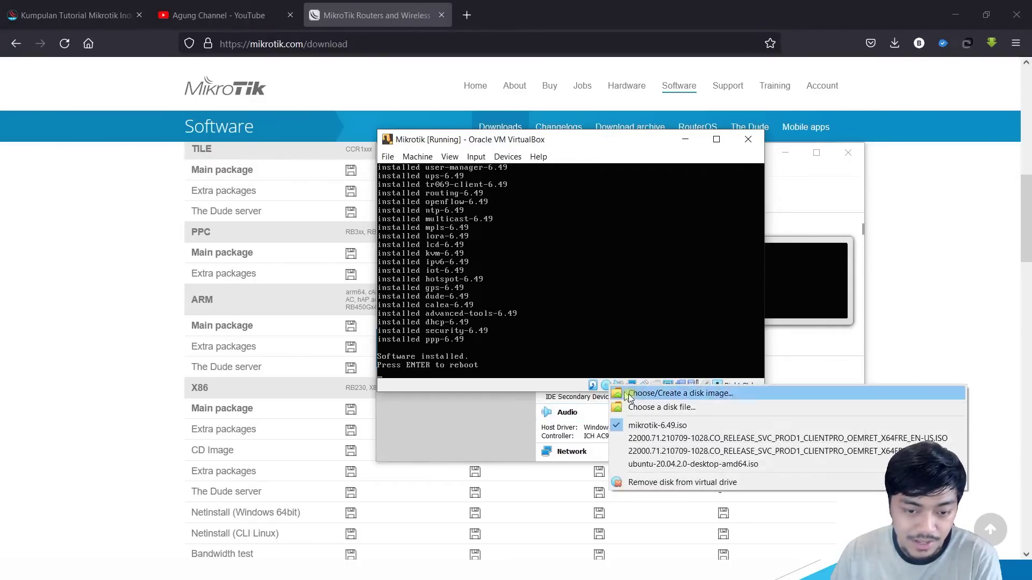
click(641, 483)
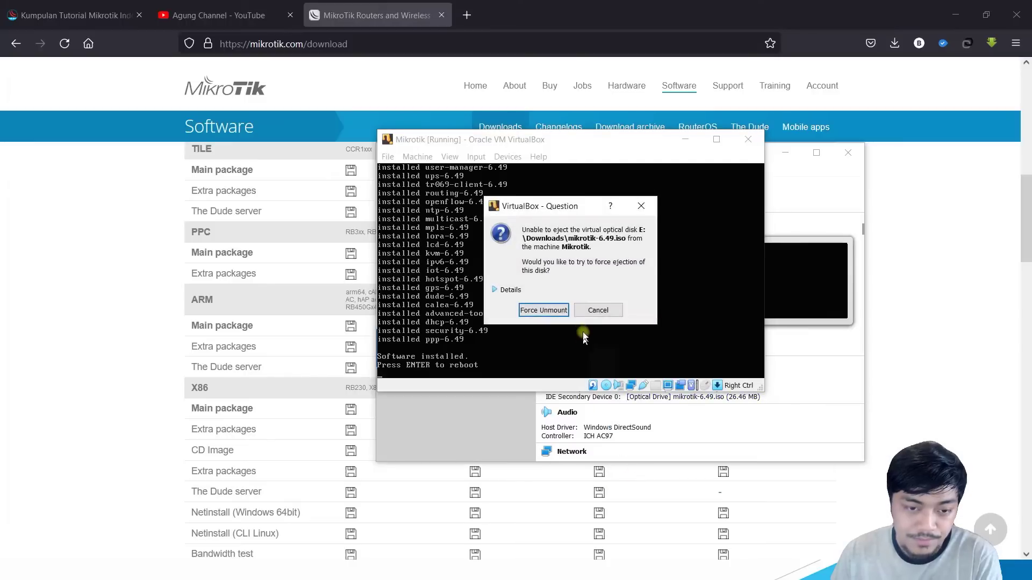
click(555, 311)
key(Return)
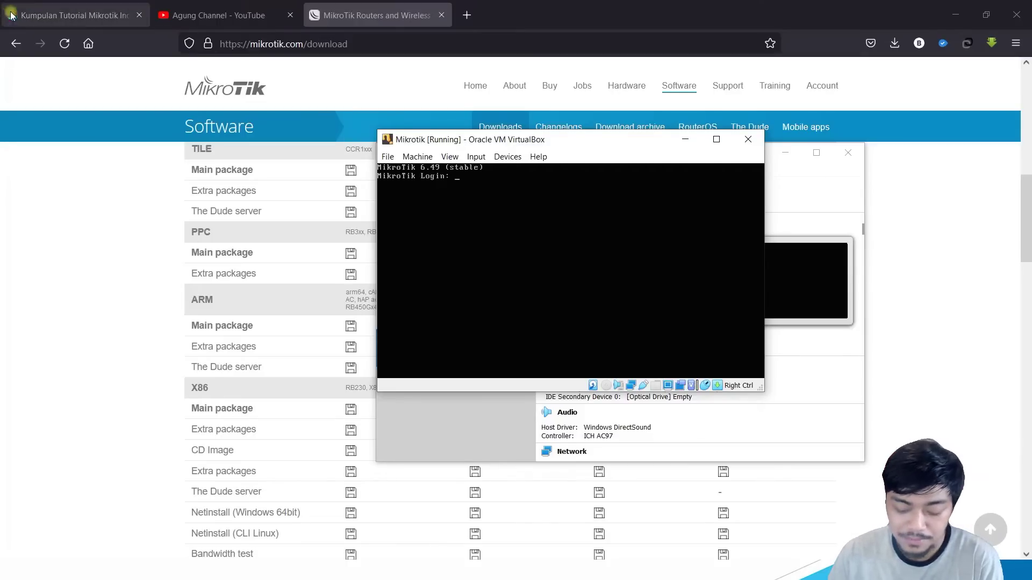
Step: Log in as admin with an empty password and answer n to the software-key notice
drag(552, 140, 600, 126)
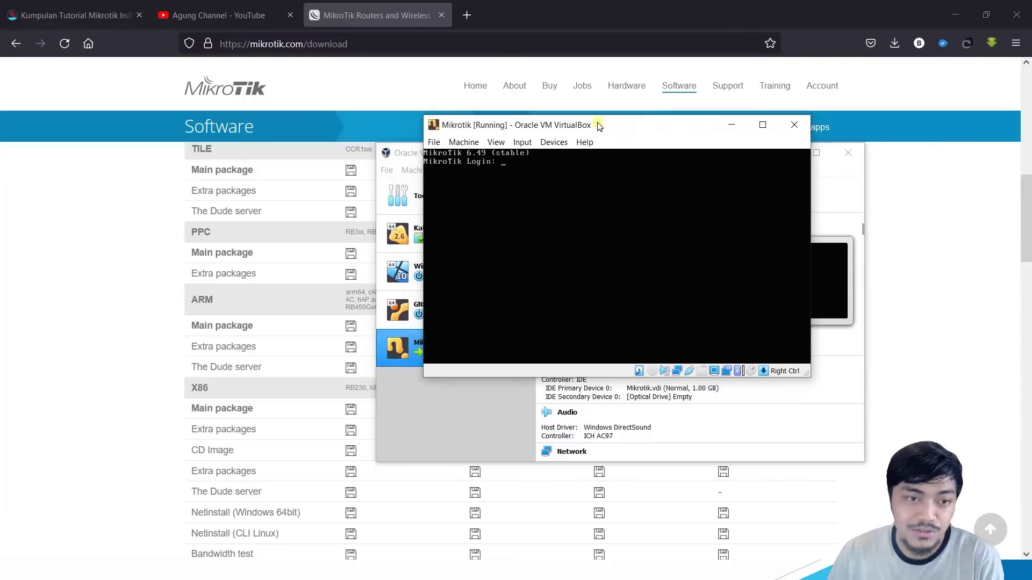
click(579, 188)
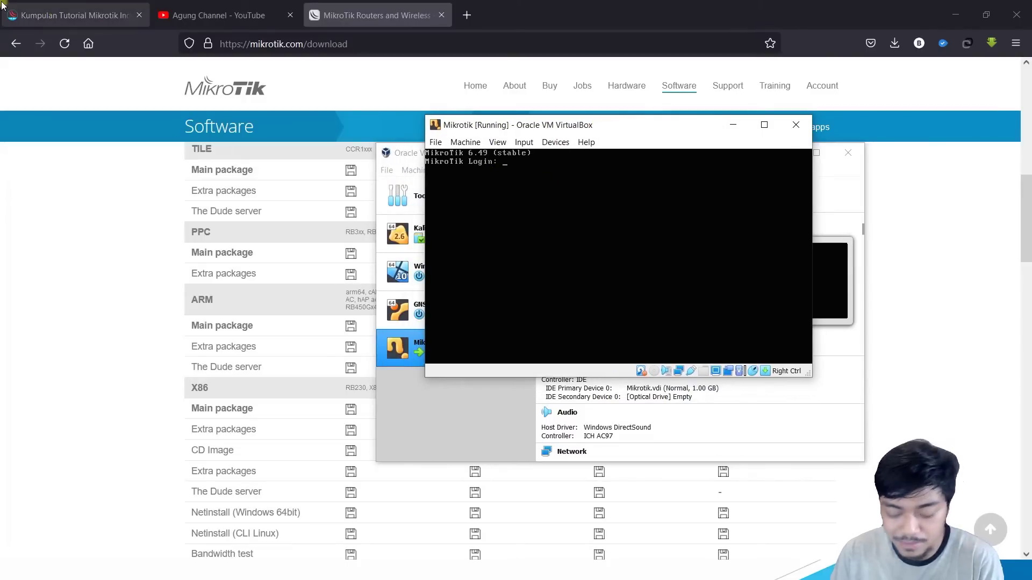
text(admin)
key(Return)
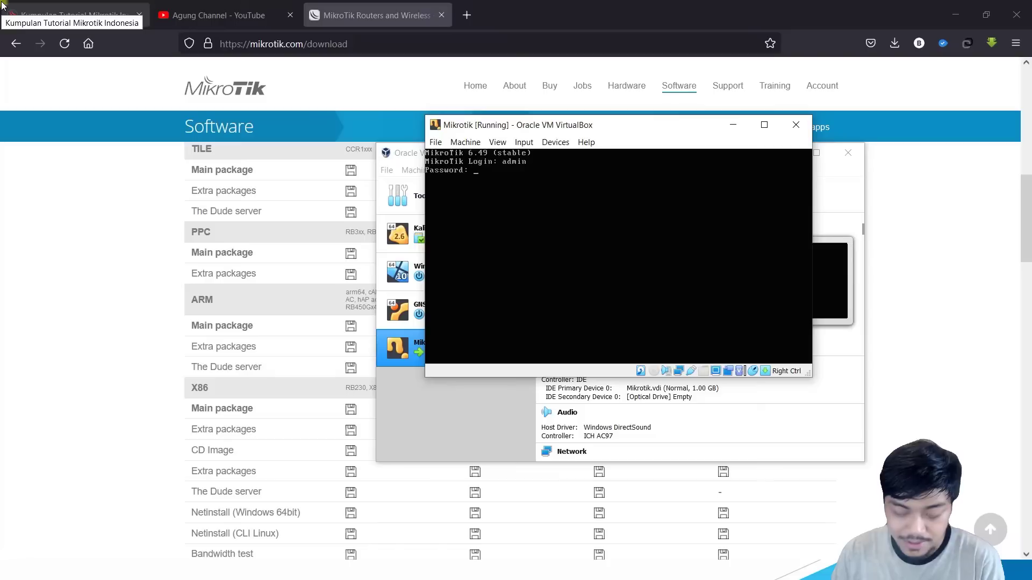
key(Return)
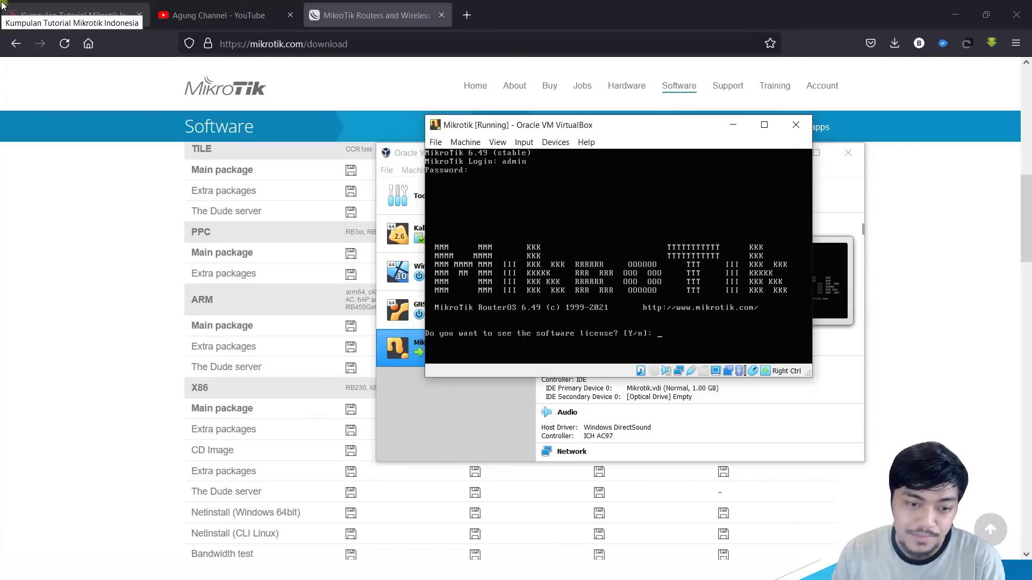
text(n)
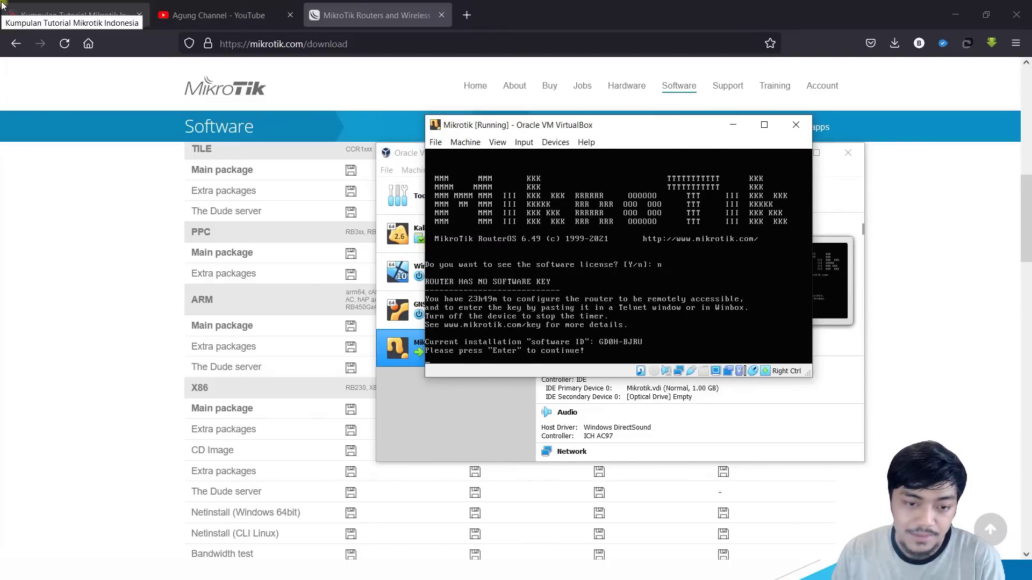
key(Return)
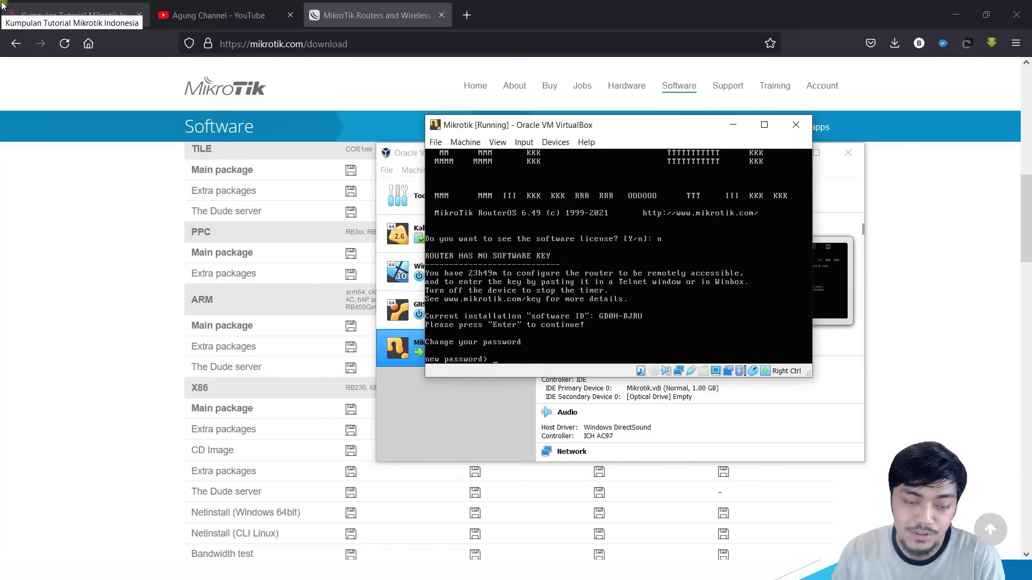
Step: Set and confirm a new admin password
text(admin)
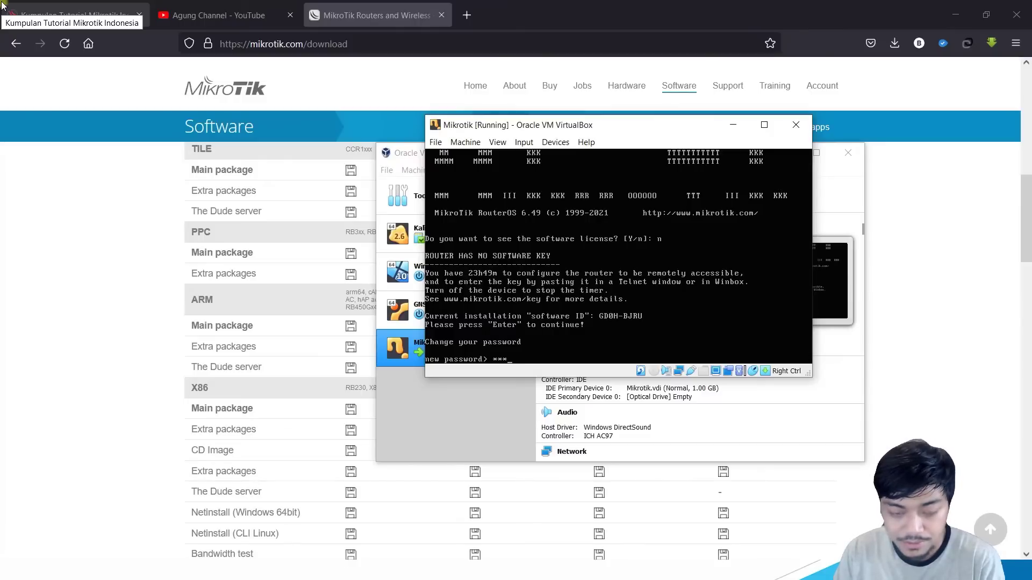
key(Return)
text(admin)
key(Return)
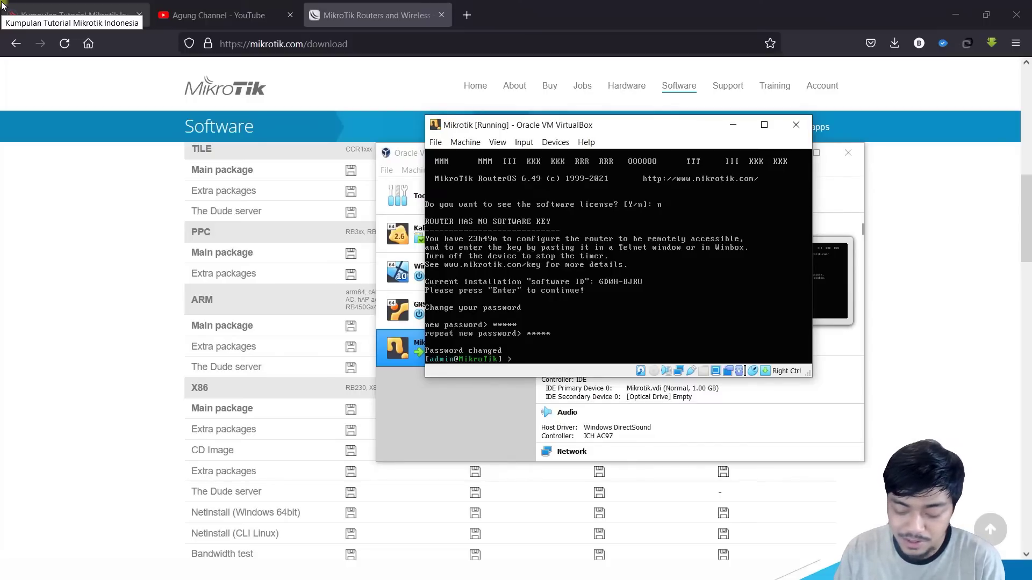
Step: Run system license print, then system shutdown confirmed with y
text(system license pr)
key(Return)
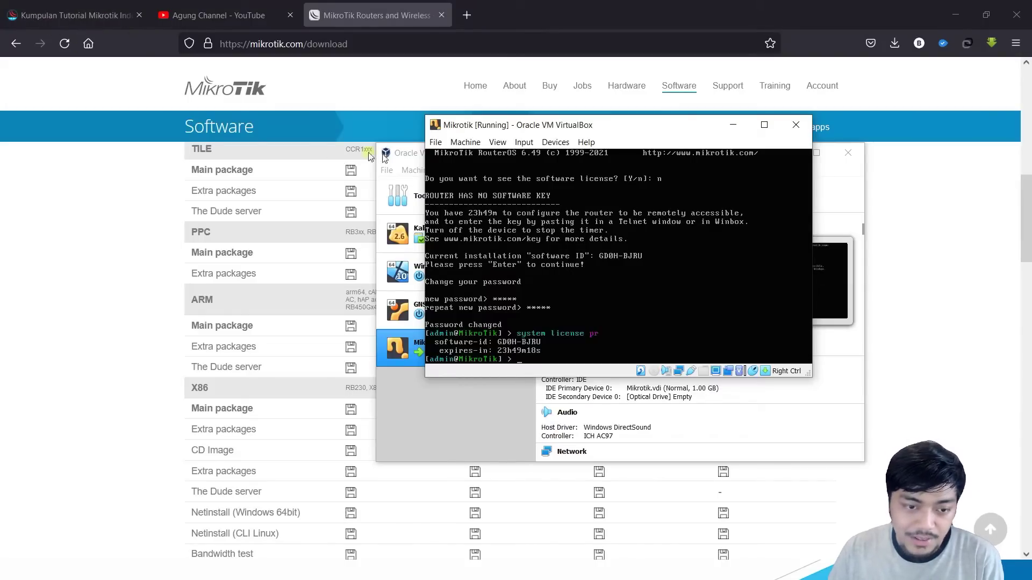
text(system shutdown)
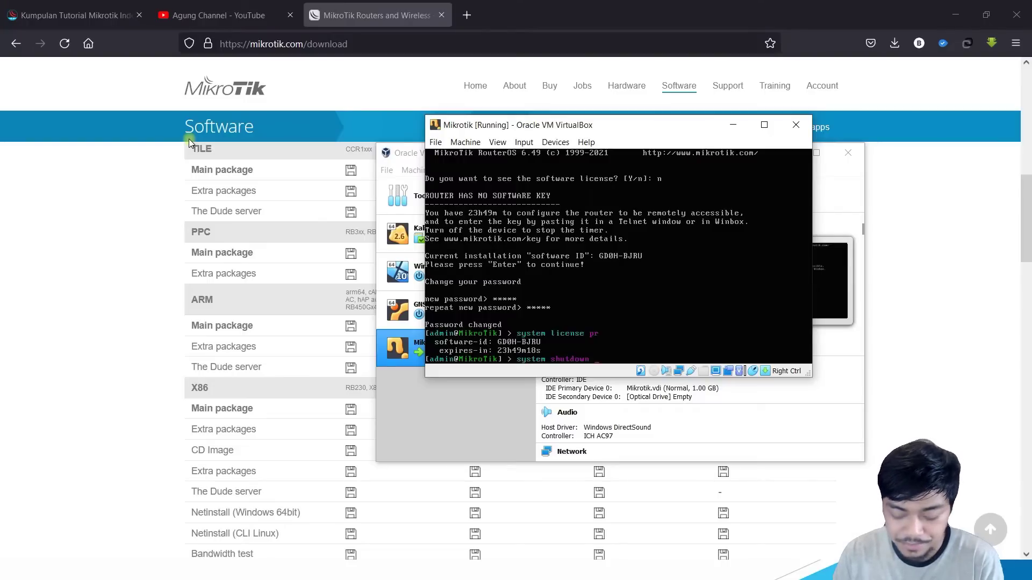
key(Return)
text(y)
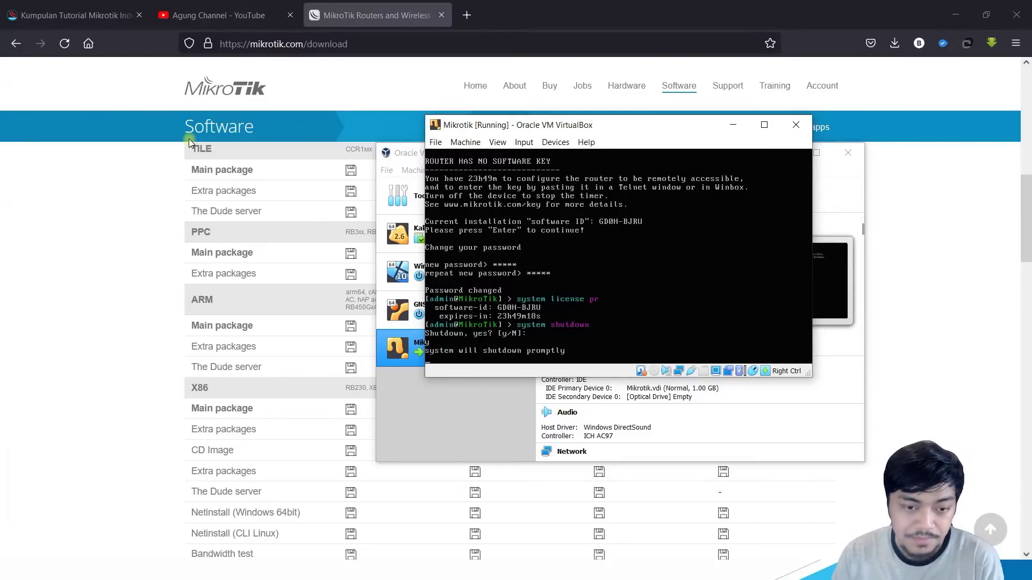
Step: Select the powered-off Mikrotik VM and open its Network settings page
click(465, 417)
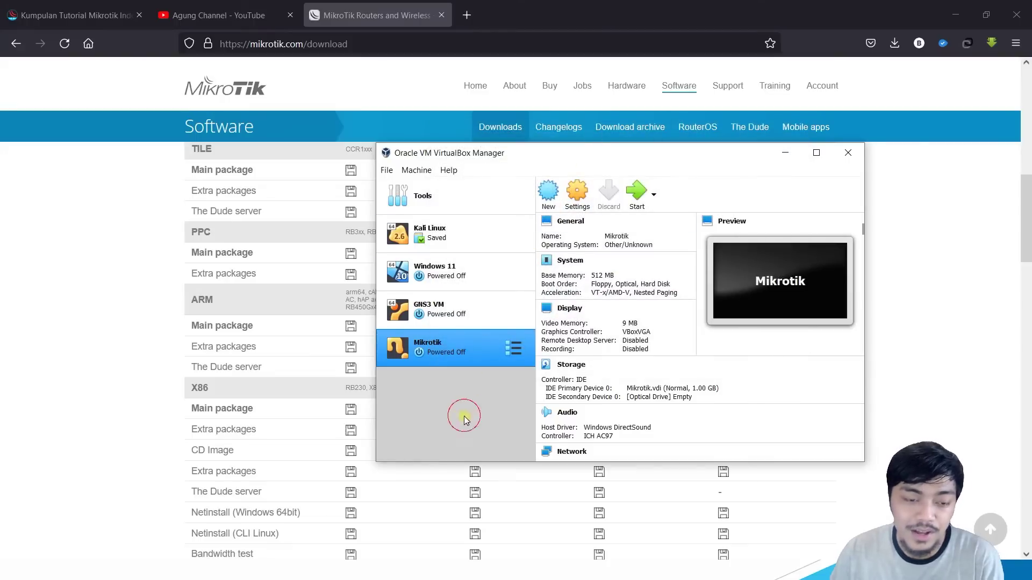
click(572, 154)
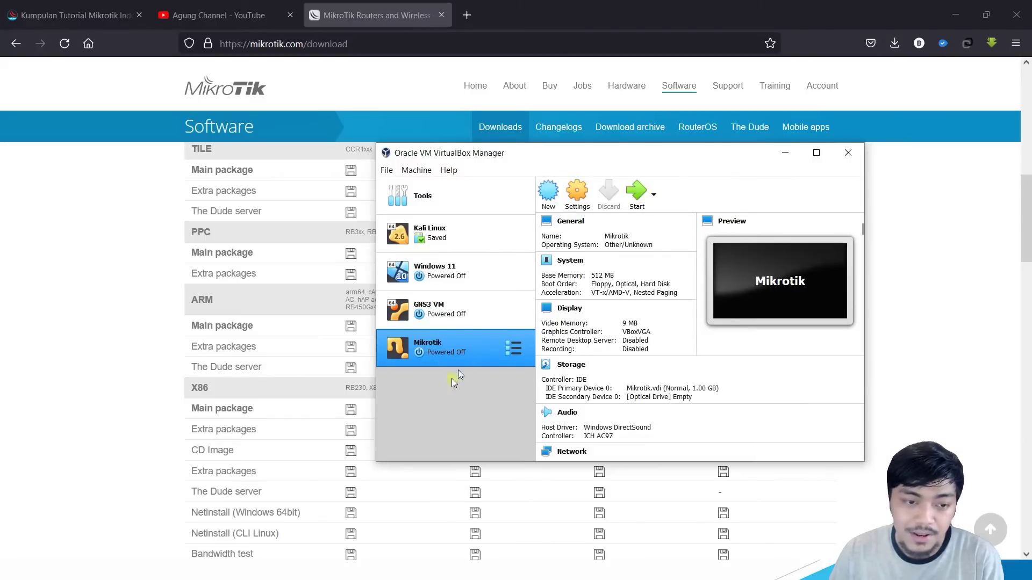
click(589, 194)
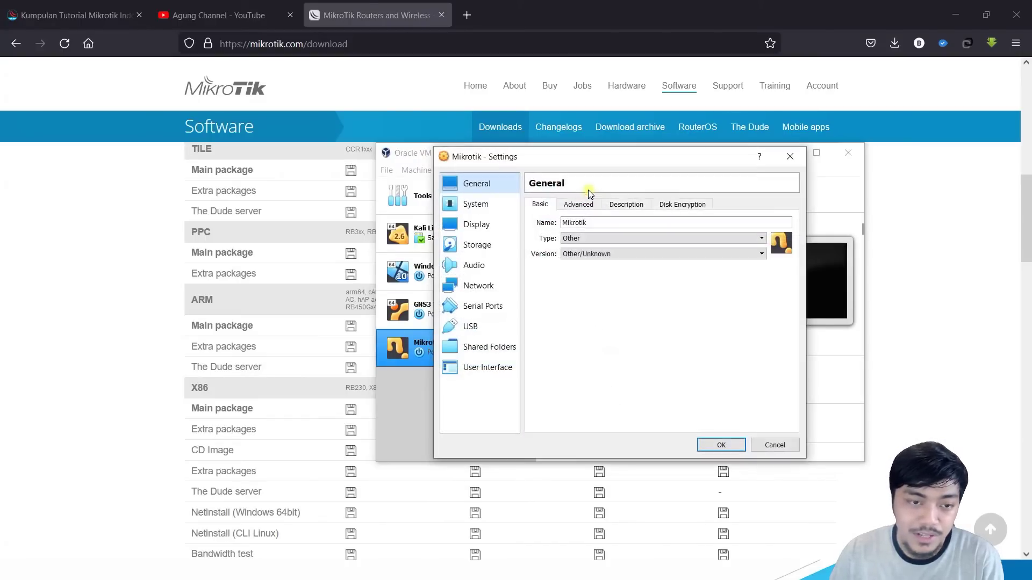
click(483, 287)
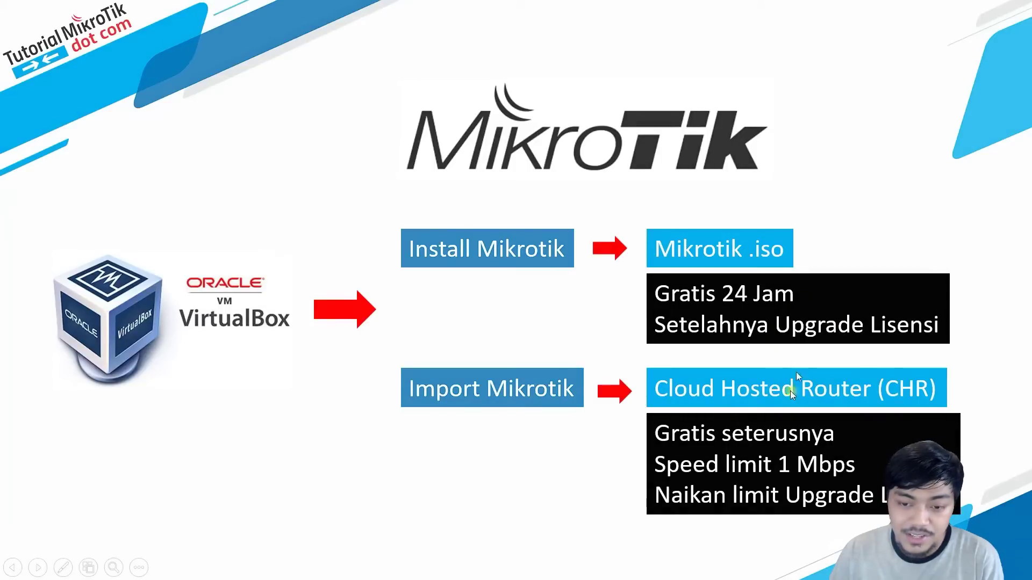
Step: Advance to the GNS3 drawbacks slide, then review Adapters 2, 3, 4 and 1, ending on Adapter 2
key(Right)
key(Right)
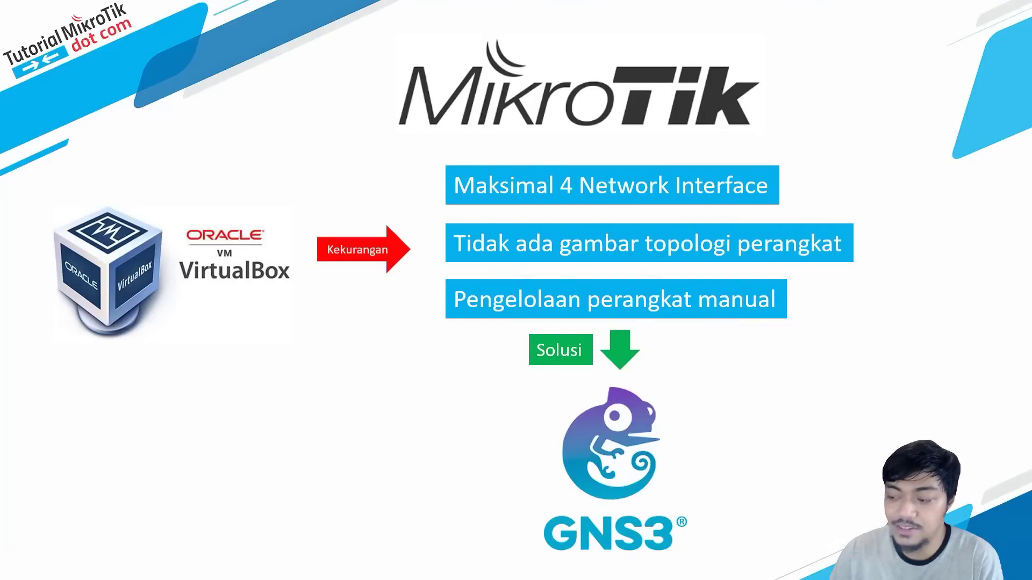
click(594, 205)
click(644, 206)
click(694, 205)
click(538, 205)
click(584, 209)
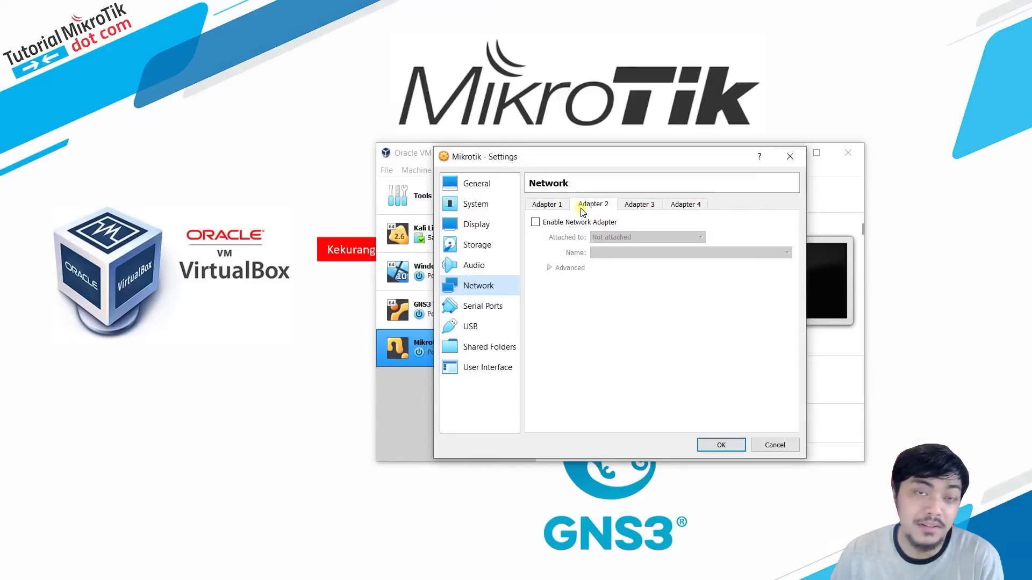
Step: Enable Adapter 2 and attach it to Host-only Adapter using VirtualBox Host-Only Ethernet Adapter
click(554, 222)
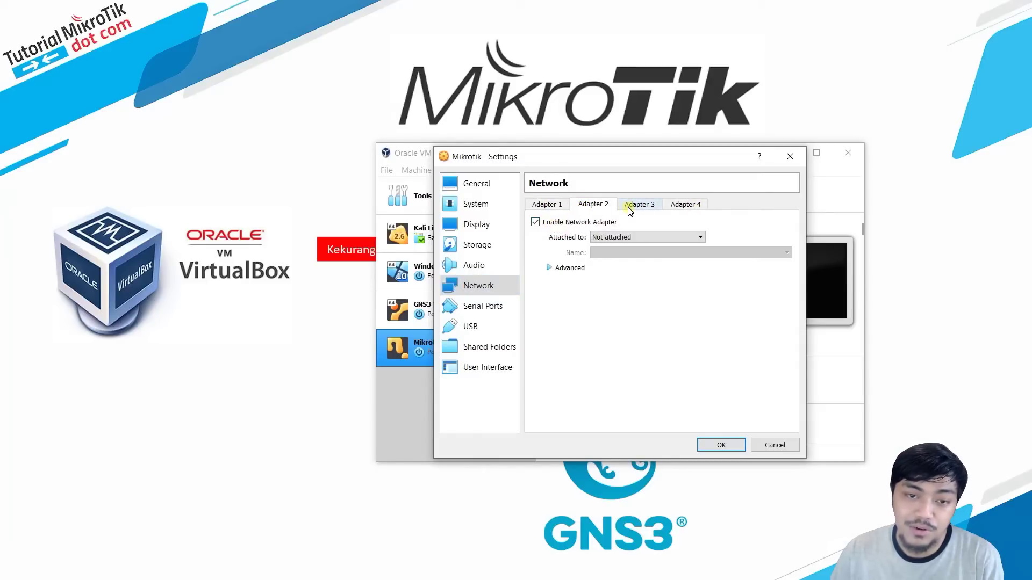
click(636, 238)
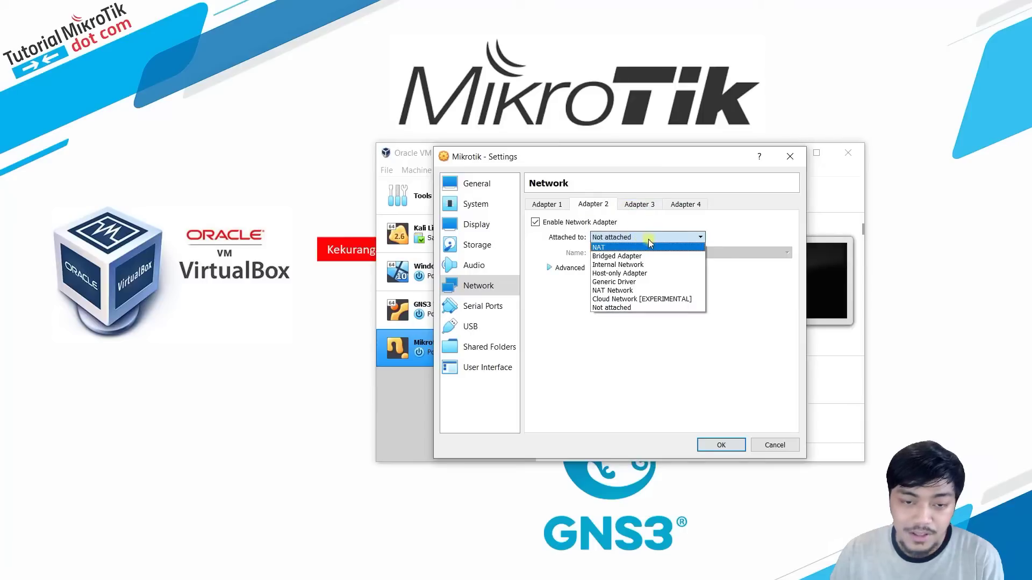
click(650, 274)
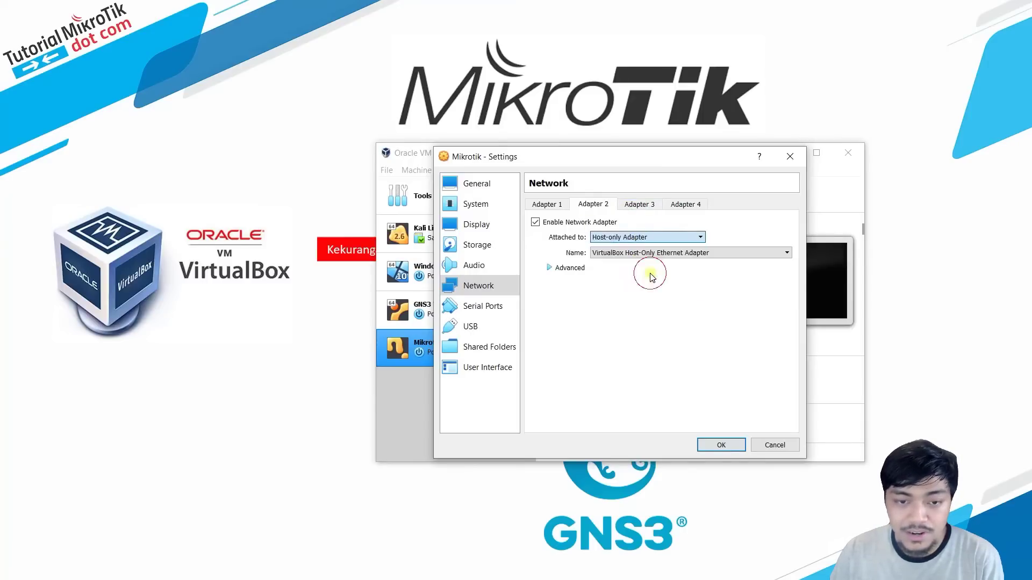
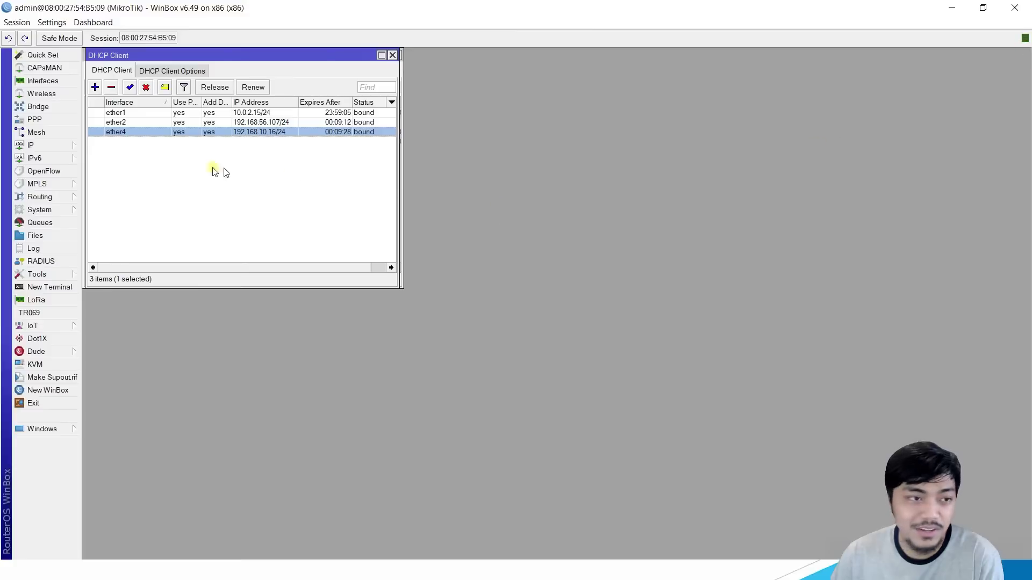
Step: Close the neighbor list and view the router's IP address list
click(177, 122)
click(172, 133)
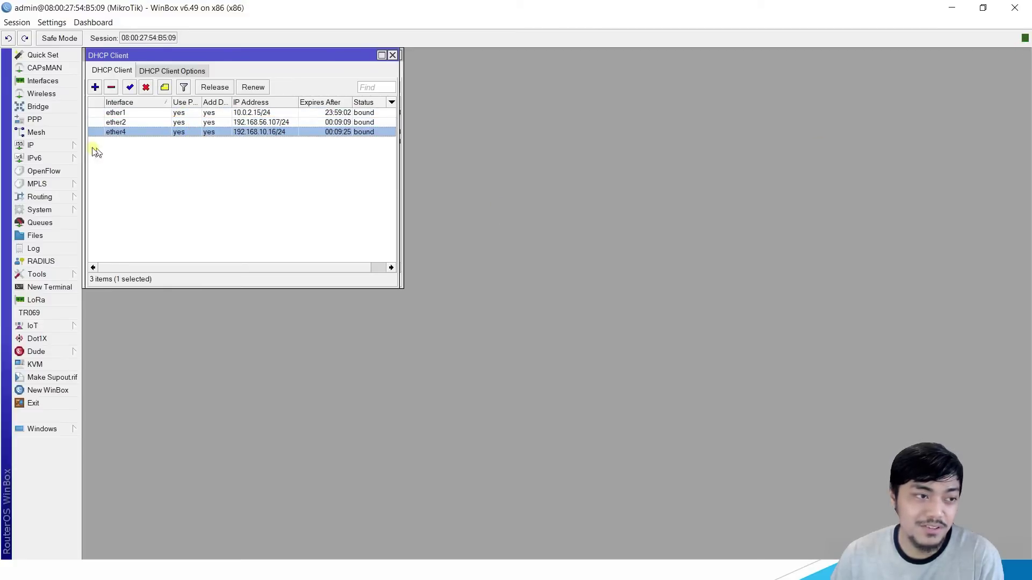
click(32, 145)
click(114, 171)
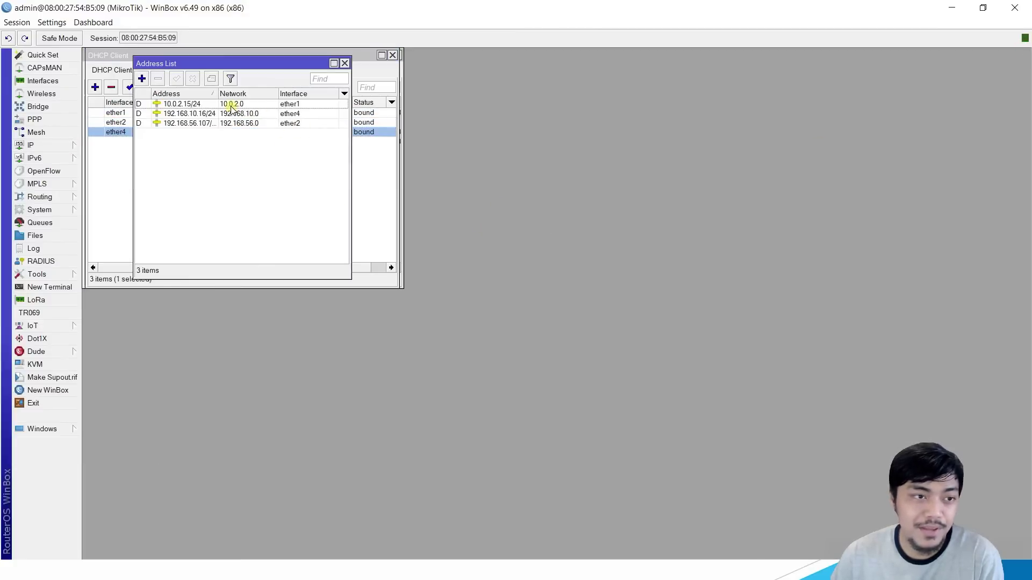
Step: Ping google.com from a new terminal, stopping after four replies with 0% packet loss
click(49, 287)
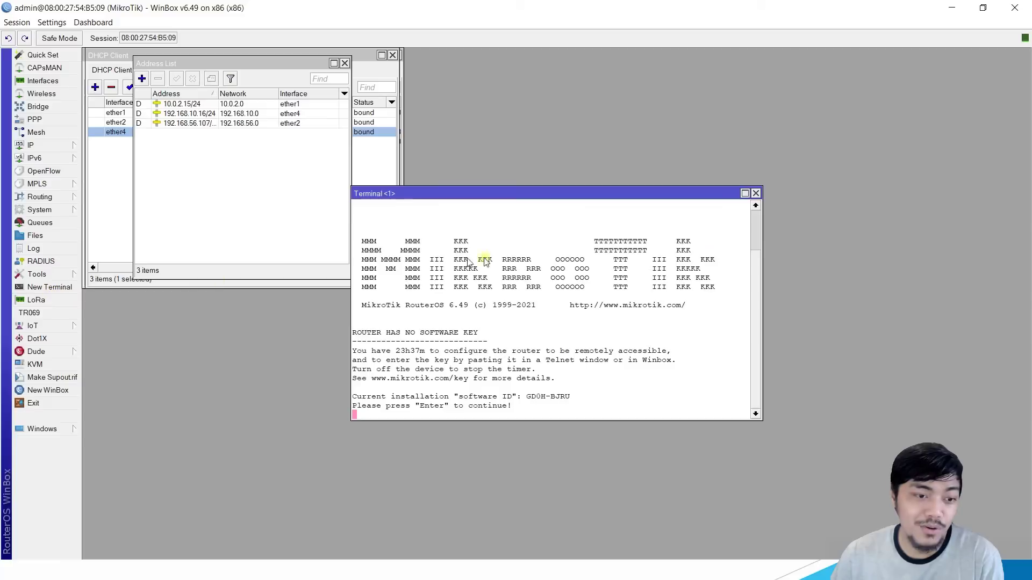
key(Return)
text(ping google)
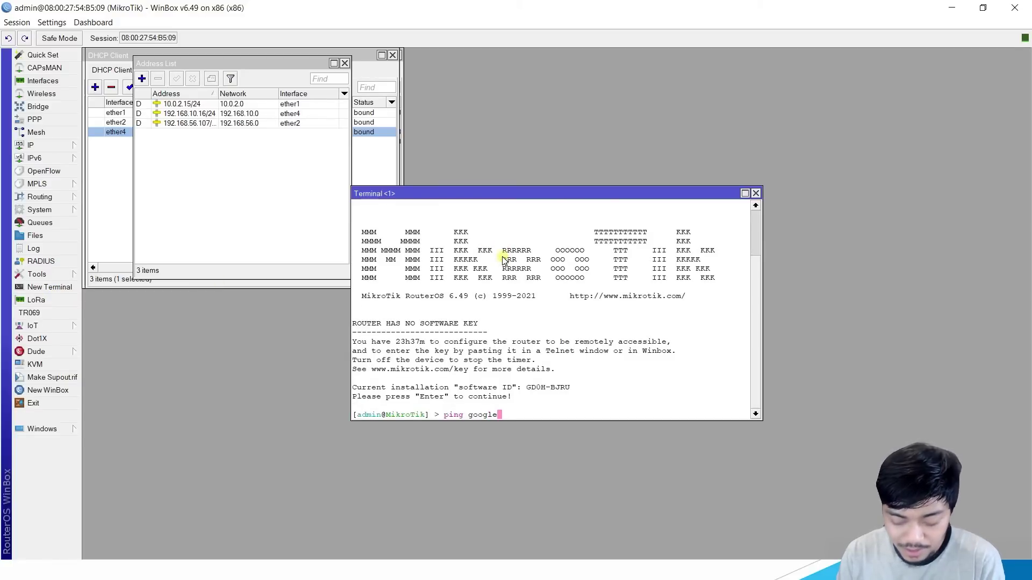
text(.com)
key(Return)
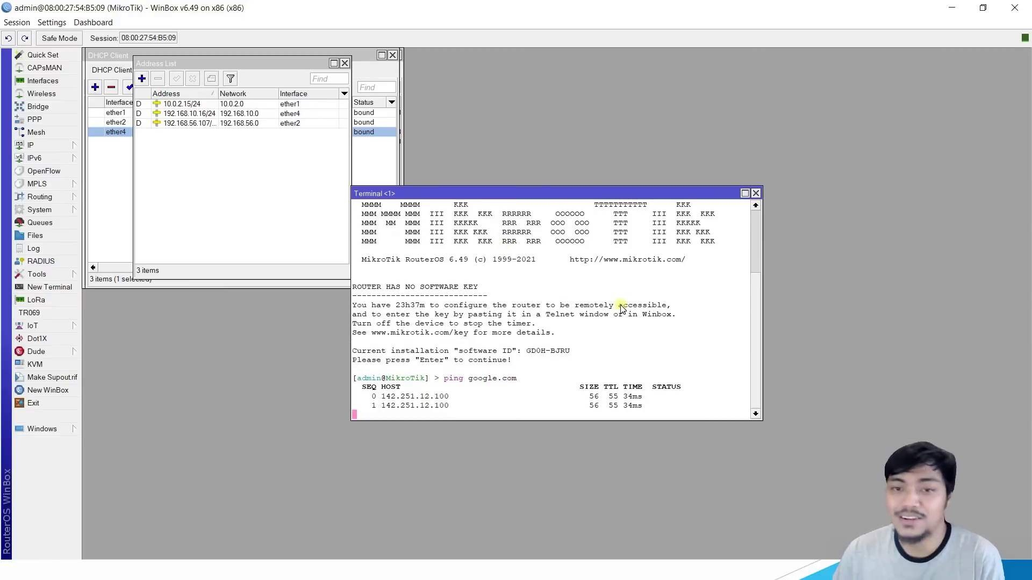
key(ctrl+c)
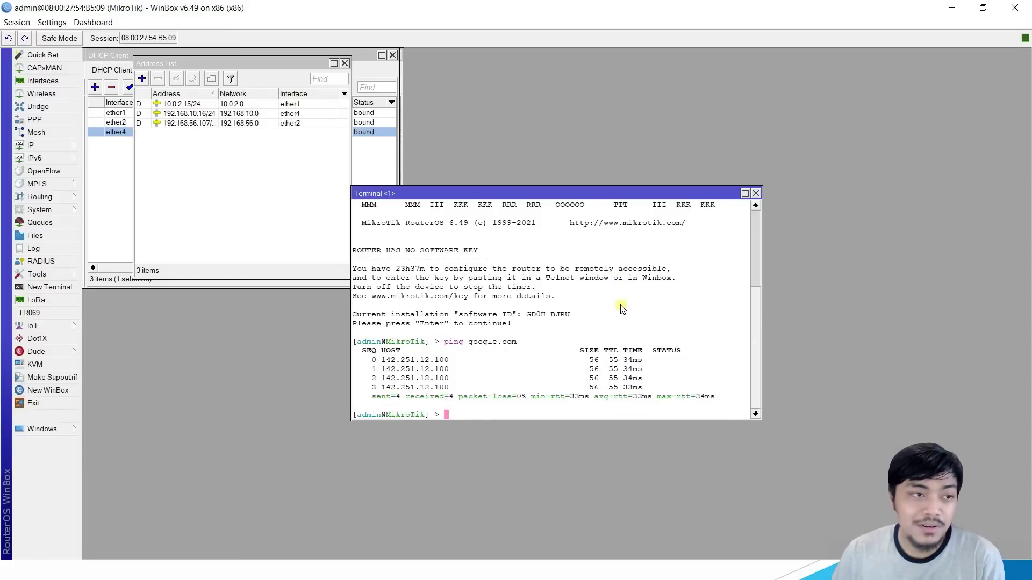
drag(647, 194, 701, 57)
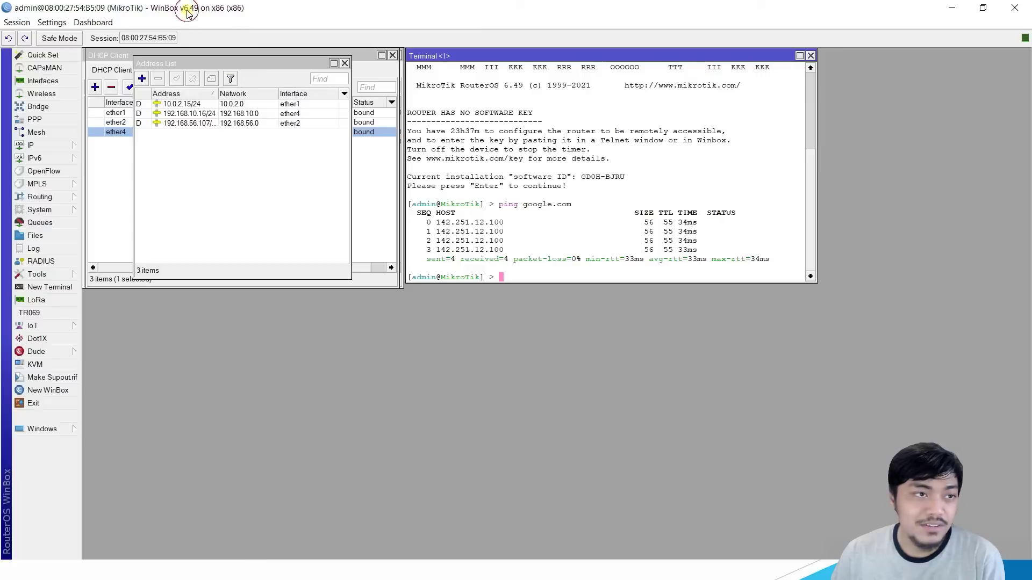
click(515, 183)
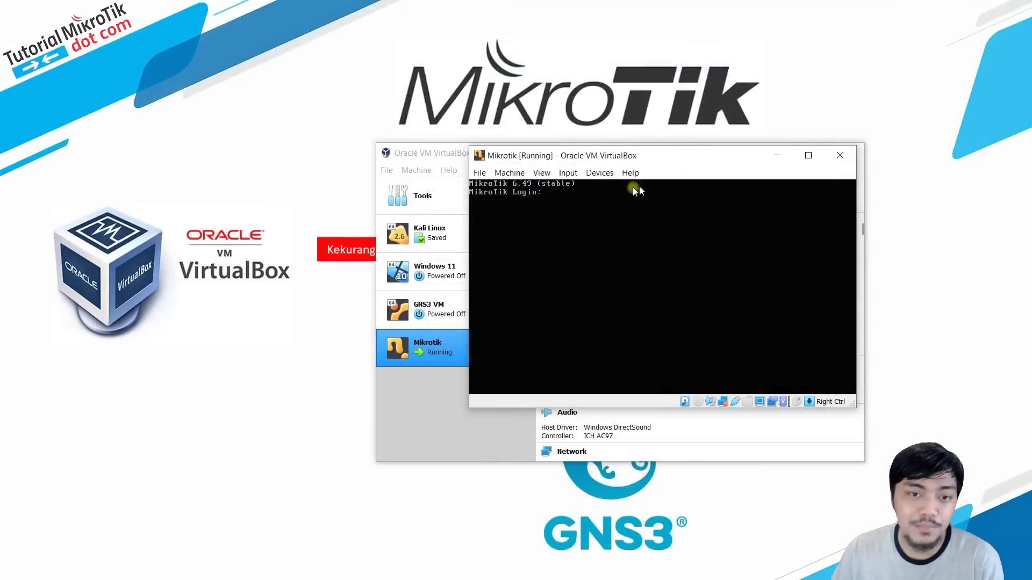
Step: Power off the running Mikrotik VM from its window's close dialog
click(839, 157)
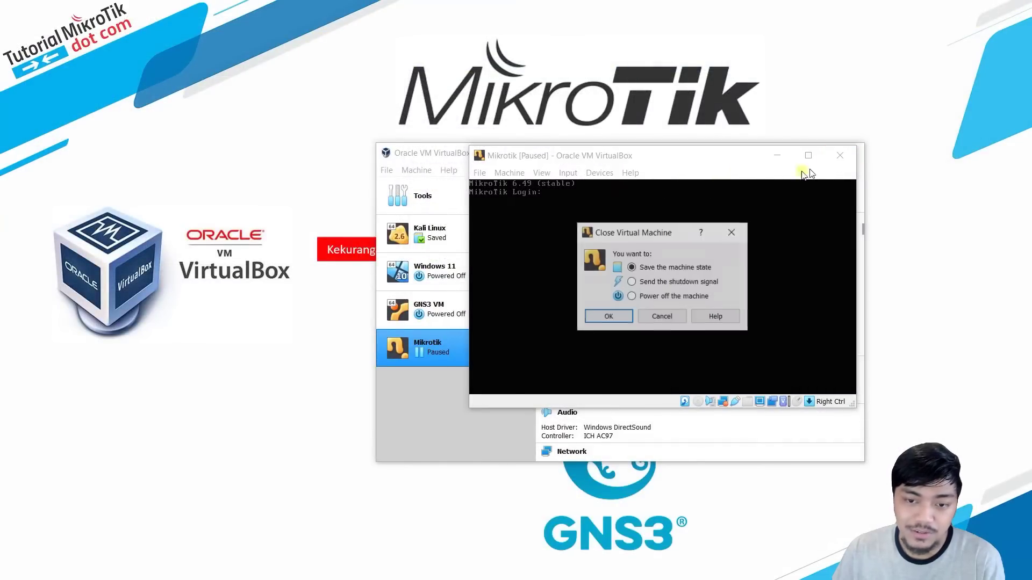
click(610, 316)
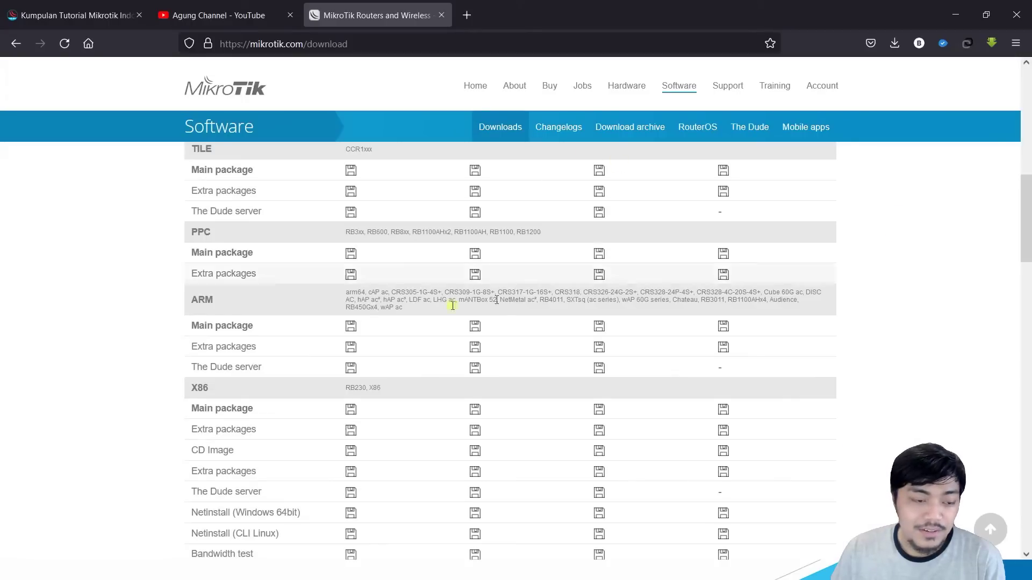
Step: Scroll the download page to the Cloud Hosted Router section
scroll(435, 304, down, 8)
scroll(462, 290, up, 2)
scroll(457, 296, down, 3)
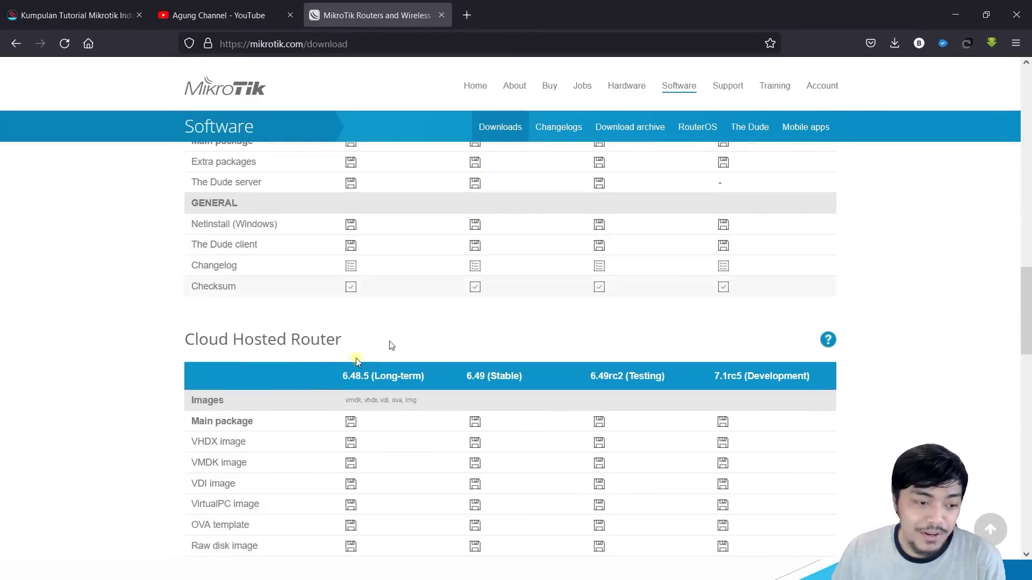
mouse_move(184, 338)
mouse_down()
mouse_move(318, 338)
mouse_move(166, 344)
mouse_up()
click(361, 341)
click(372, 344)
scroll(443, 334, down, 1)
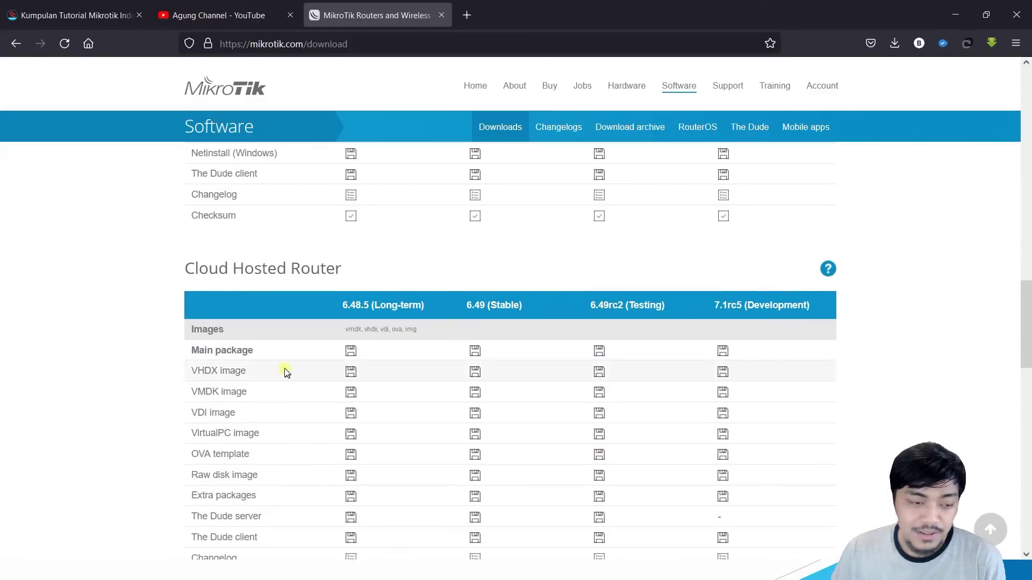
scroll(280, 369, down, 1)
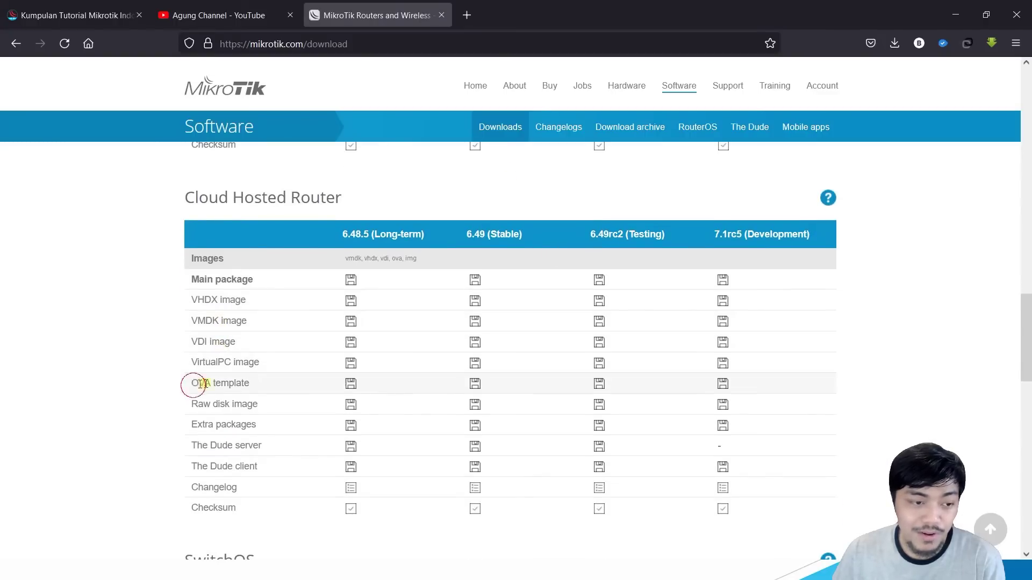
Step: Compare the VDI image and OVA template rows in the Cloud Hosted Router table
drag(194, 384, 284, 382)
click(247, 316)
drag(188, 345, 254, 339)
click(268, 346)
click(264, 345)
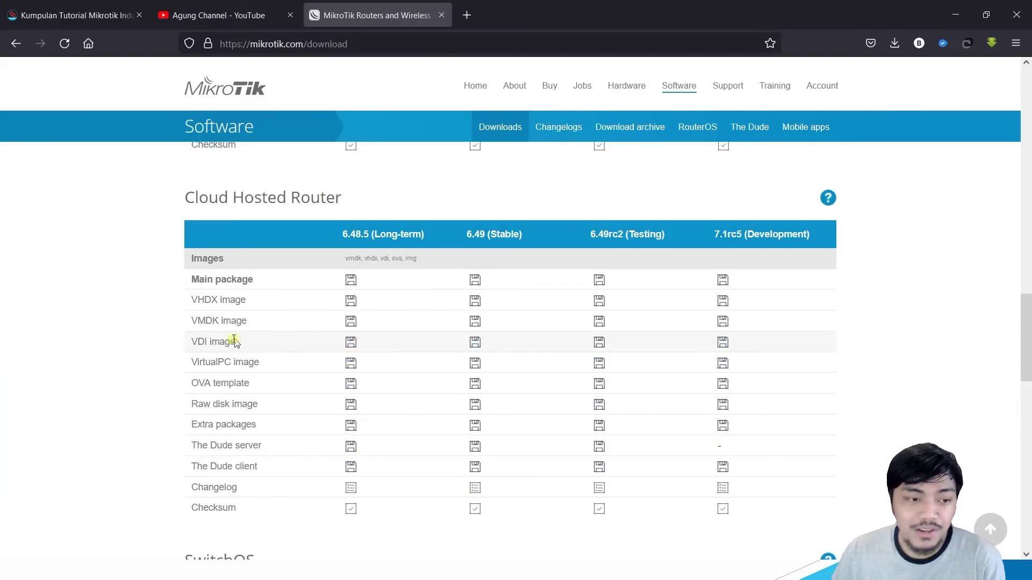
mouse_move(245, 342)
mouse_down()
mouse_move(194, 342)
mouse_move(253, 343)
mouse_up()
click(193, 342)
click(265, 342)
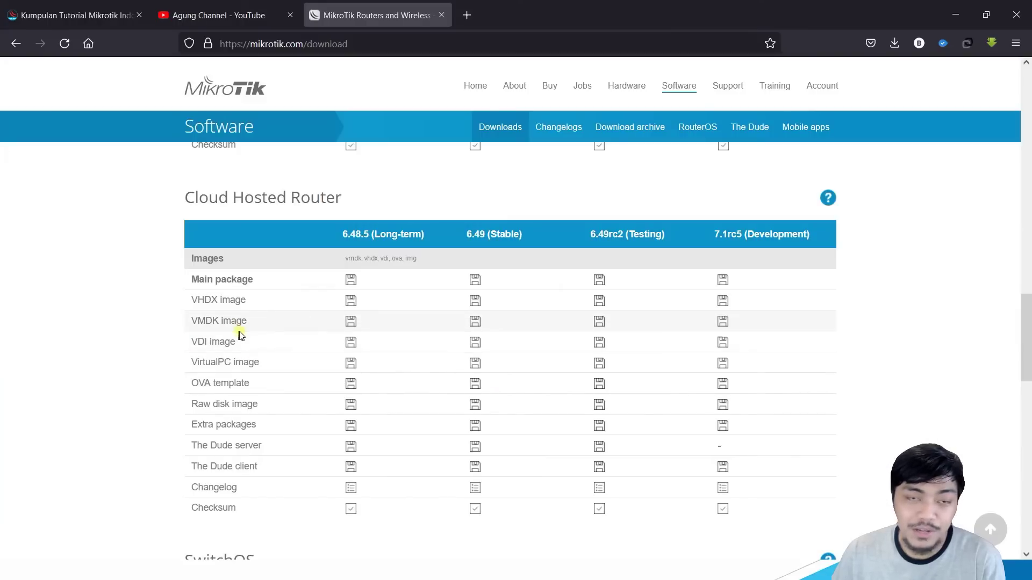
drag(247, 344, 178, 340)
click(229, 342)
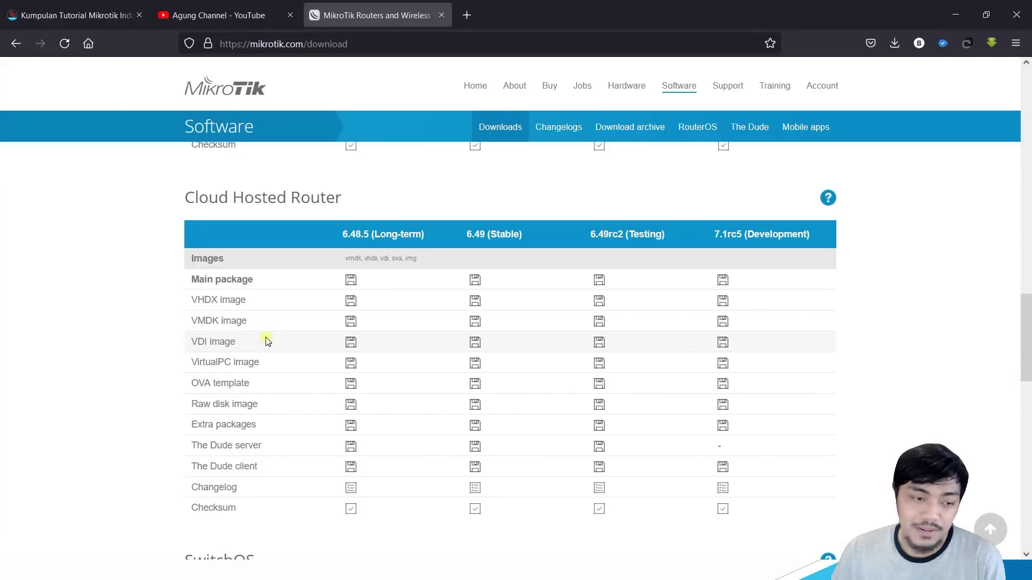
drag(258, 385, 194, 388)
click(260, 386)
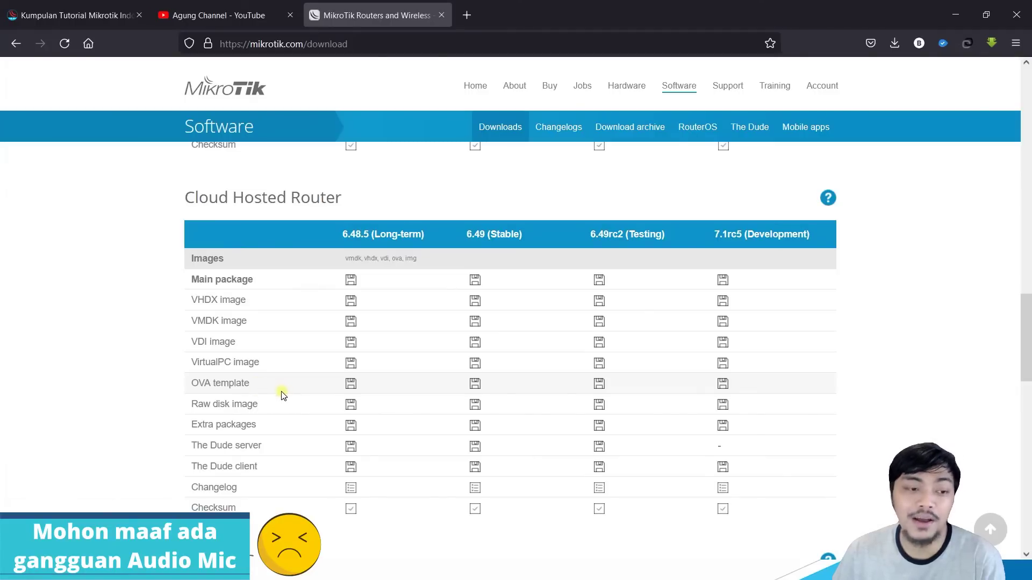
drag(193, 385, 262, 384)
click(266, 384)
Step: Download the 6.49 stable OVA template, saving chr-6.49.ova to disk
right_click(473, 387)
click(438, 385)
click(473, 385)
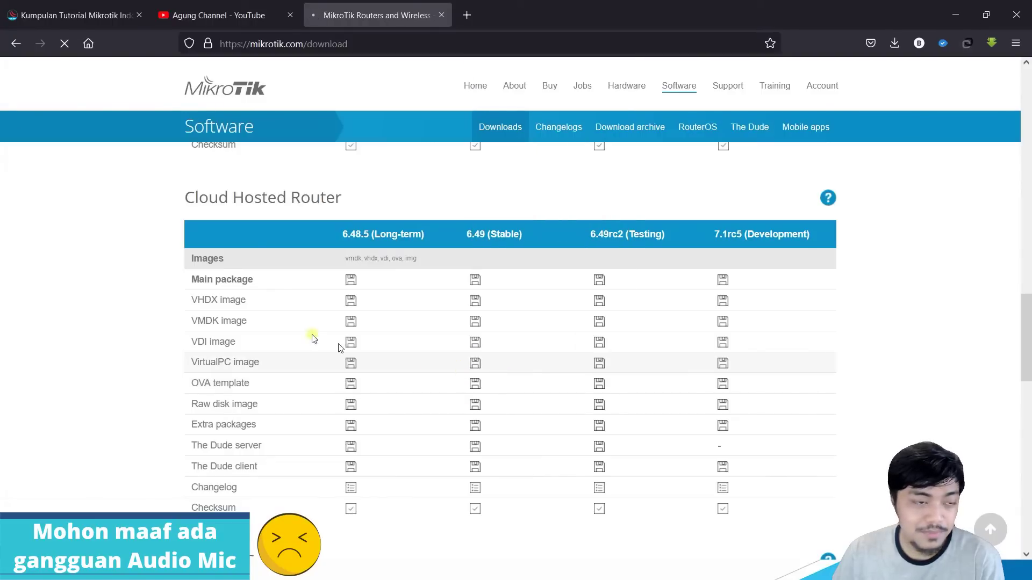
click(63, 143)
click(184, 177)
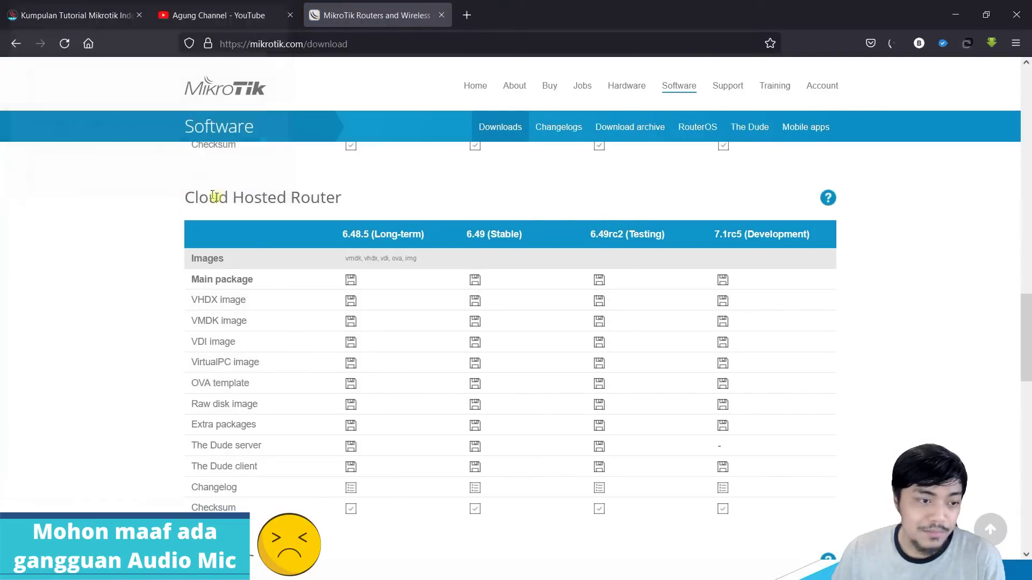
Step: Check the recent downloads list for chr-6.49.ova
drag(236, 344, 194, 348)
click(247, 344)
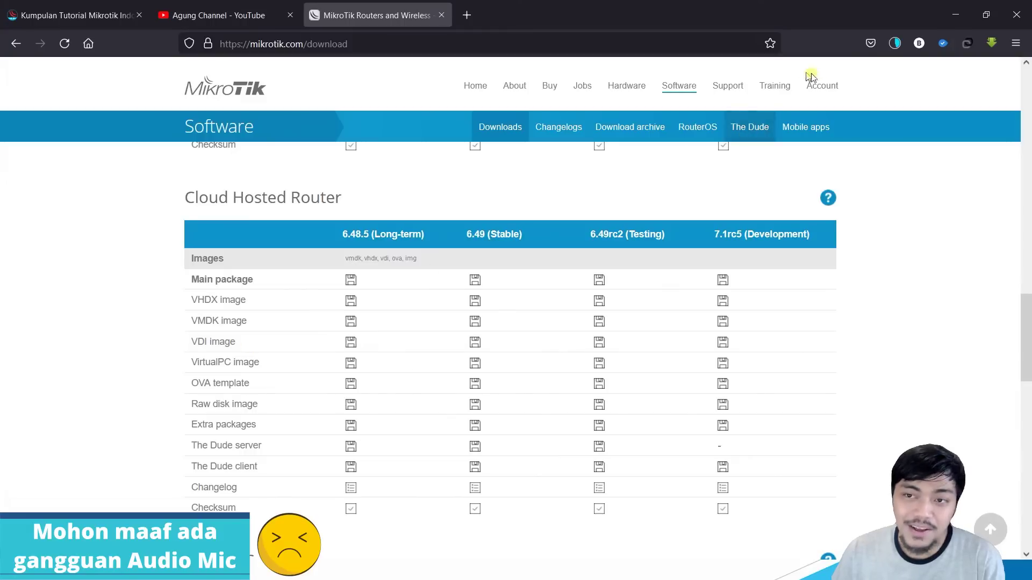
click(896, 45)
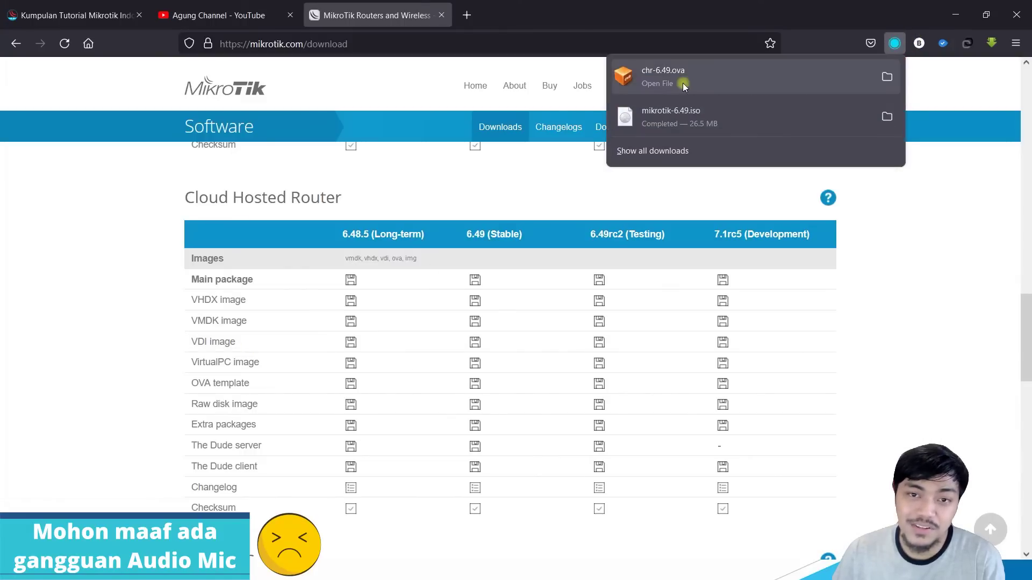
click(680, 231)
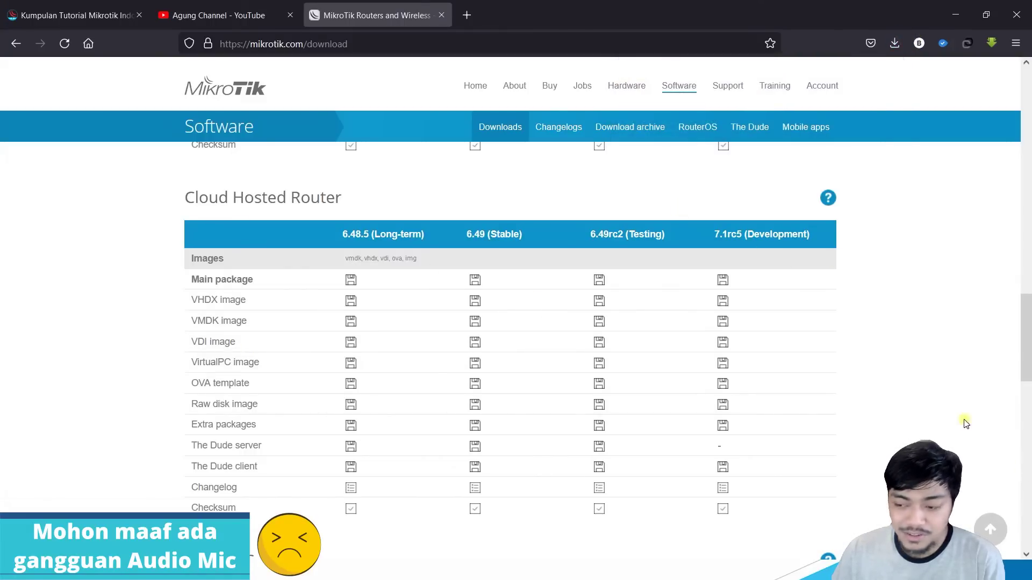
Step: Open the Downloads folder in File Explorer and select chr-6.49.ova
key(super+e)
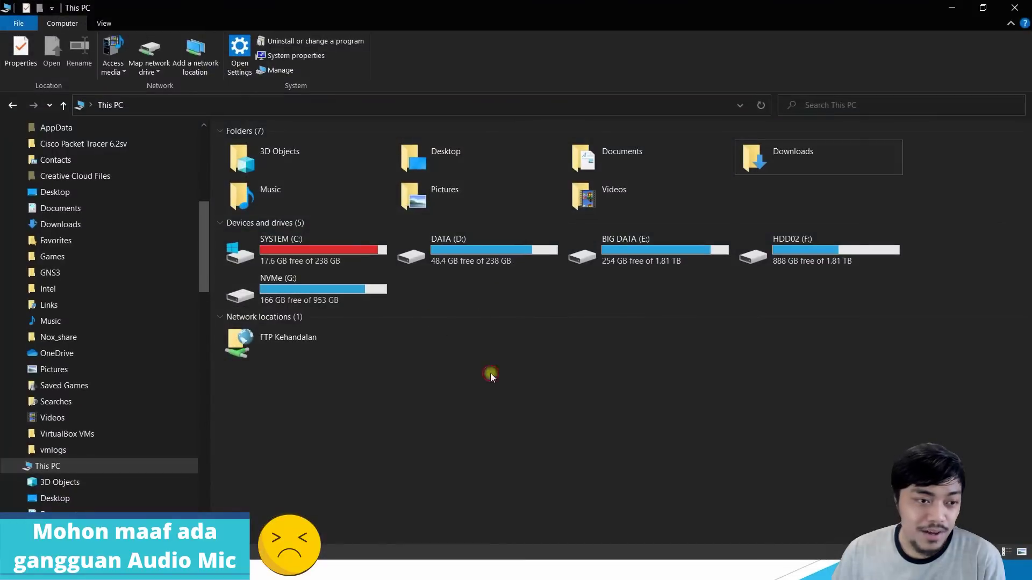
double_click(807, 166)
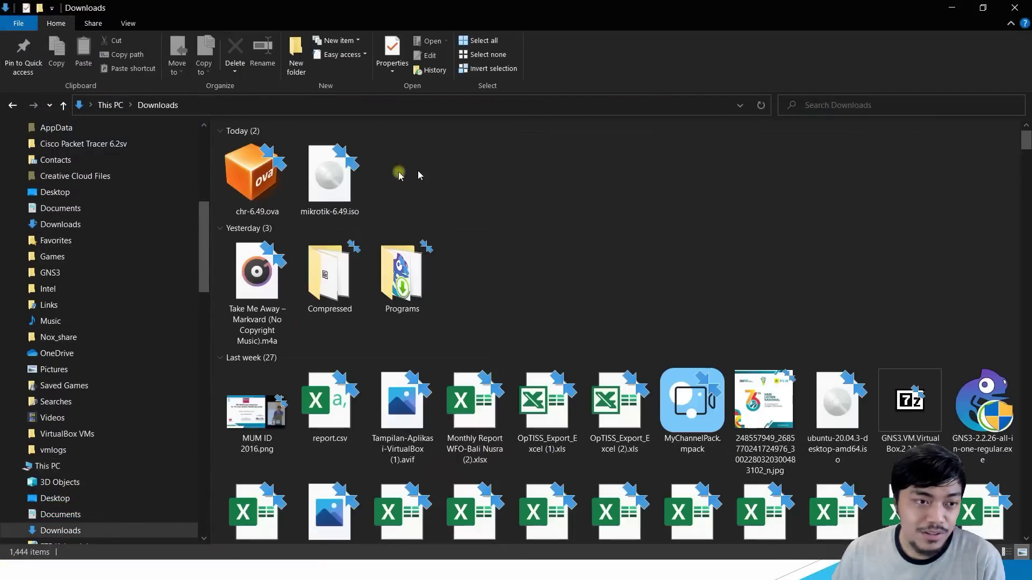
click(258, 176)
right_click(261, 177)
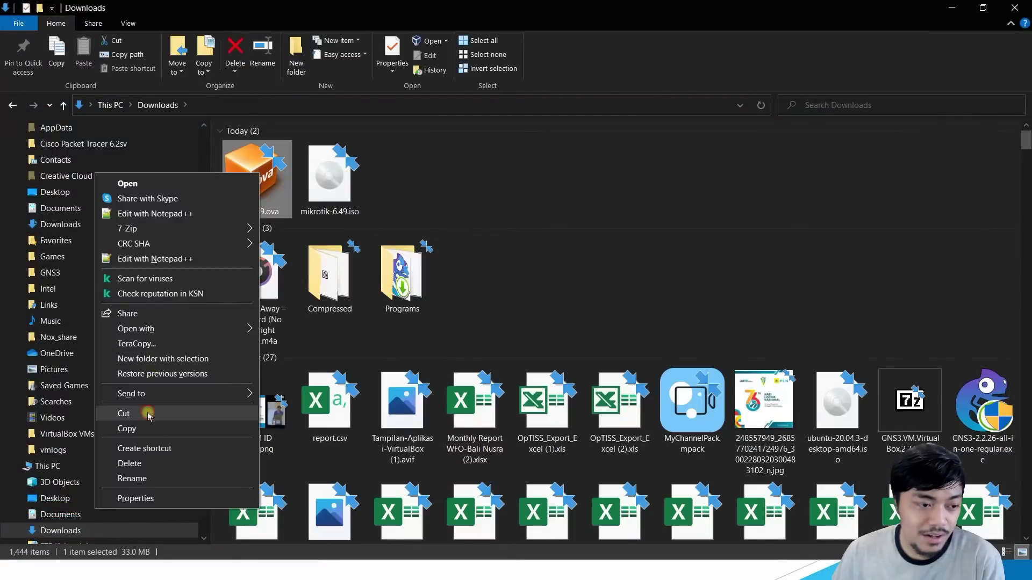
Step: Move chr-6.49.ova into BIG DATA (E:)\VM\Mikrotik\CHR, then minimize the Explorer window
scroll(111, 426, down, 8)
scroll(104, 451, down, 15)
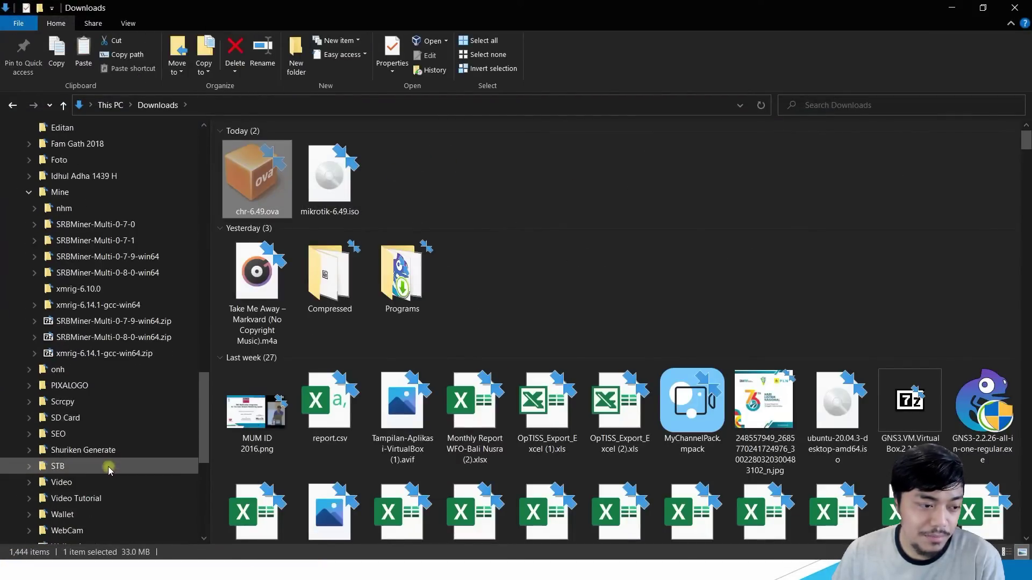
click(92, 430)
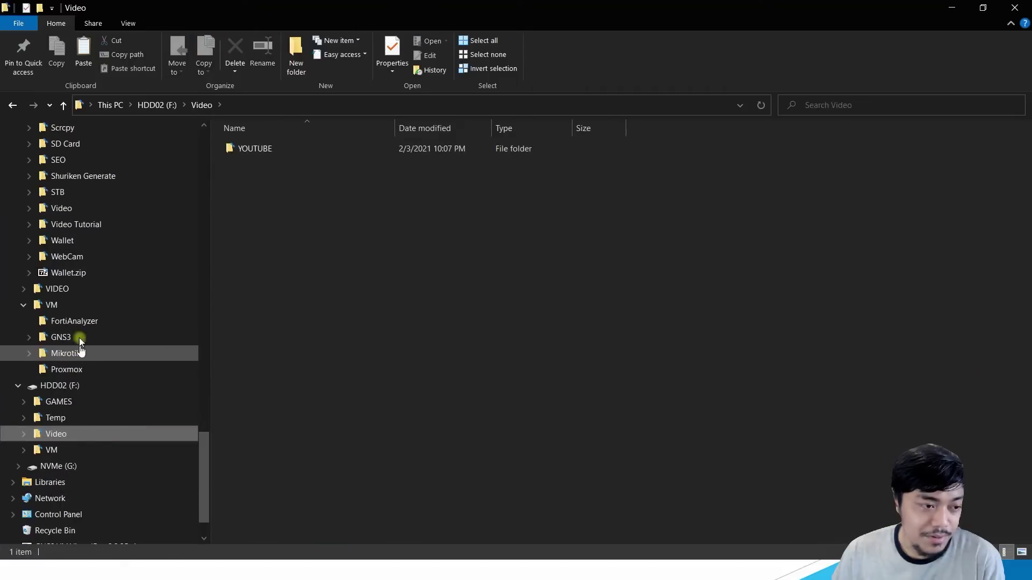
click(111, 353)
double_click(263, 150)
drag(386, 258, 382, 273)
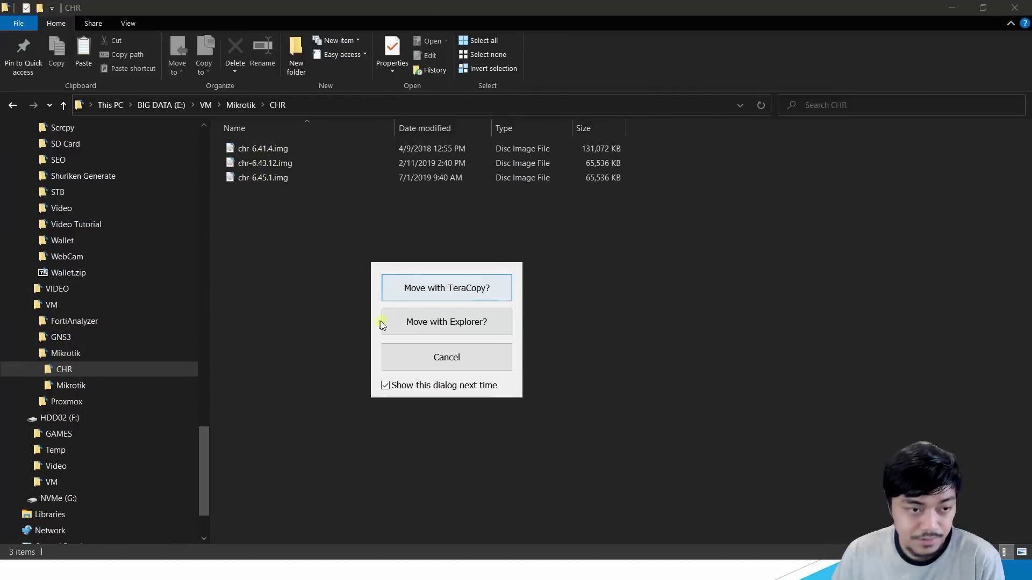
click(454, 334)
click(715, 163)
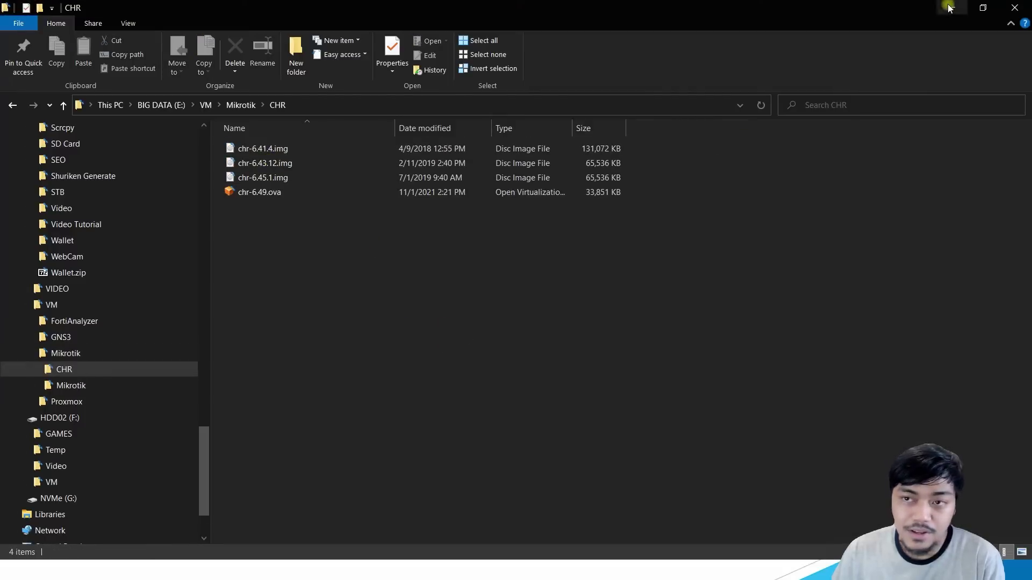
click(951, 7)
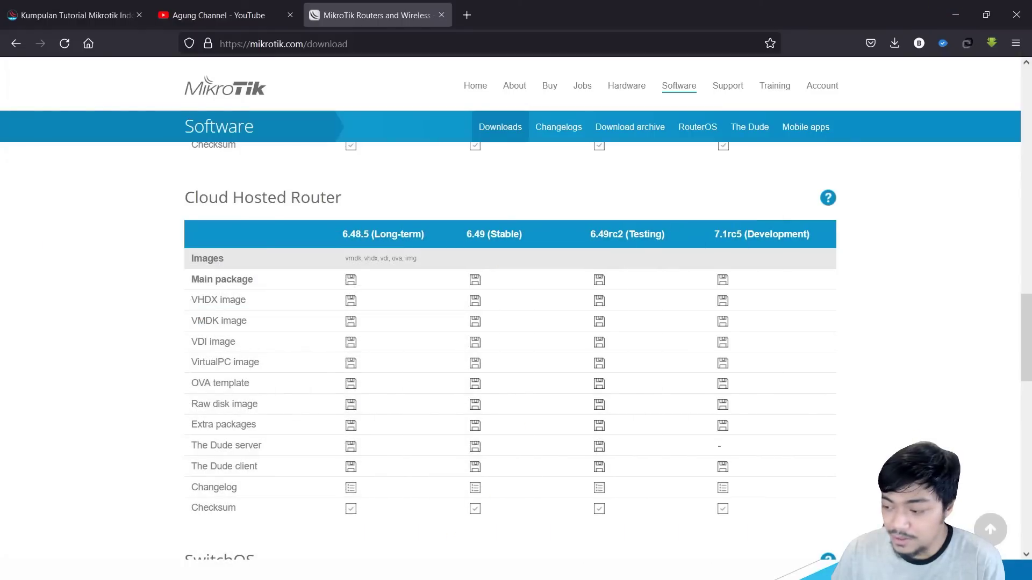
Step: Start an appliance import using E:\VM\Mikrotik\CHR\chr-6.49.ova as the file
key(alt+Tab)
click(386, 170)
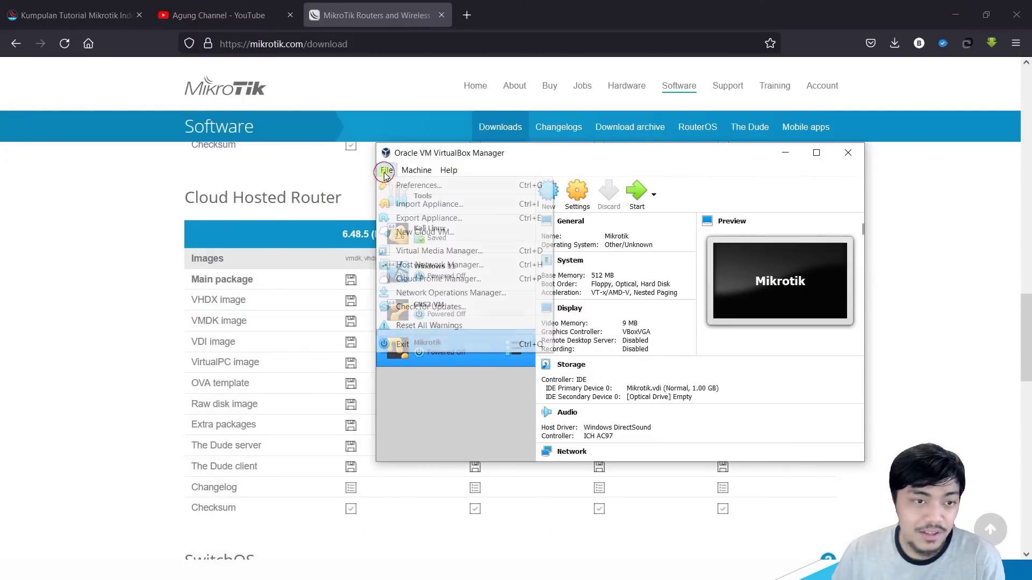
click(452, 208)
click(855, 240)
scroll(529, 282, down, 12)
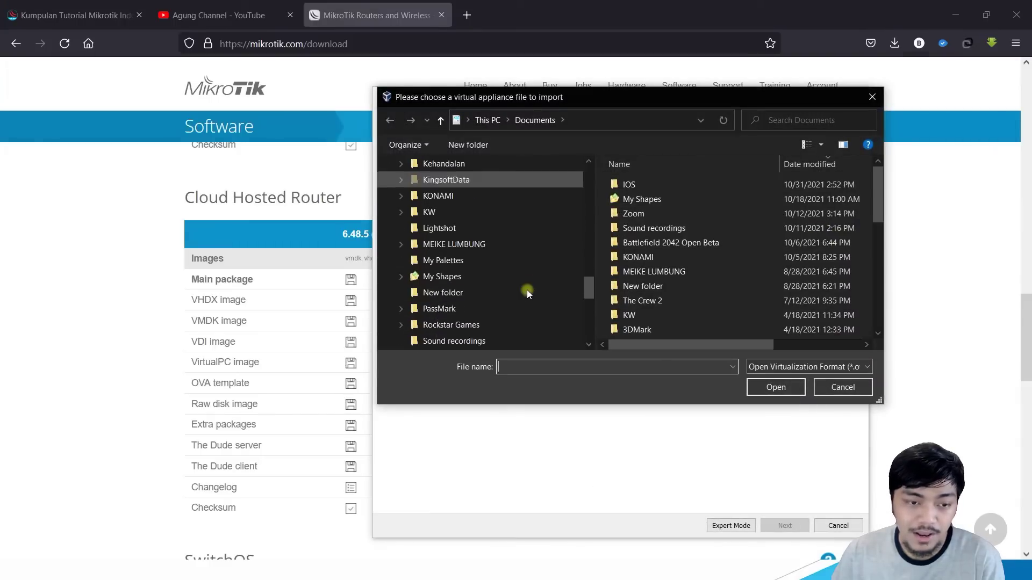
click(452, 307)
scroll(645, 301, down, 1)
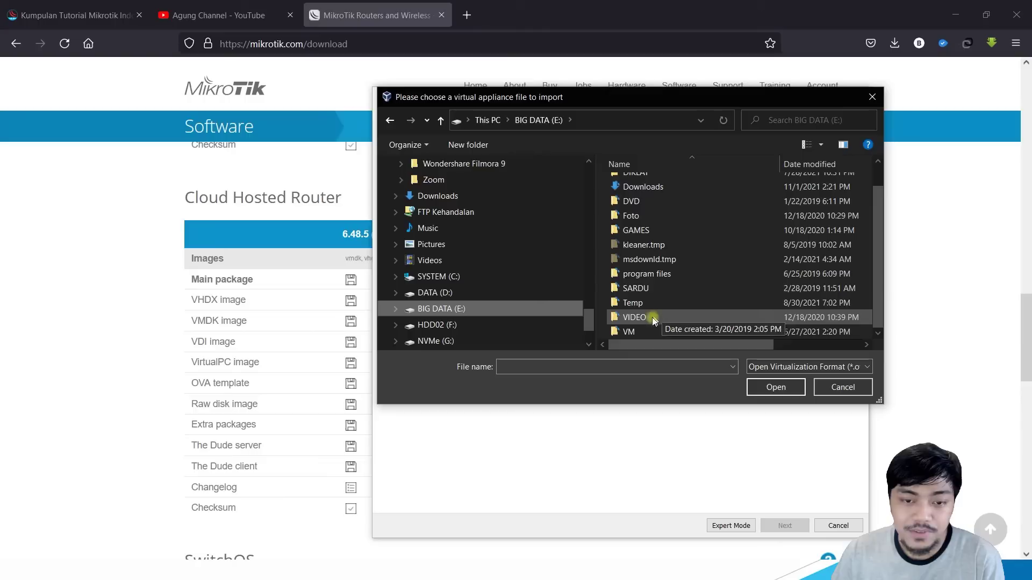
double_click(645, 331)
double_click(652, 211)
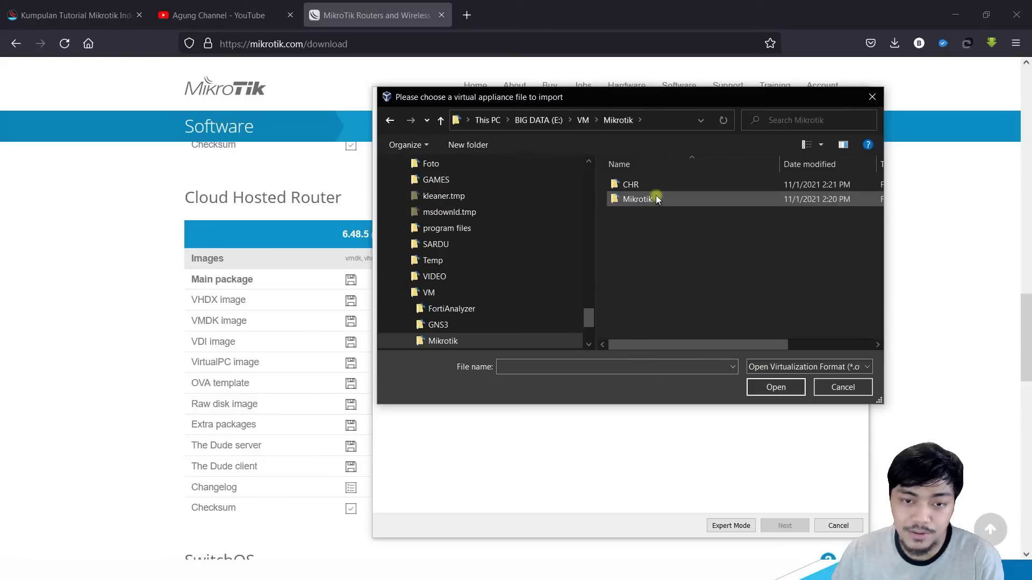
double_click(652, 185)
double_click(653, 185)
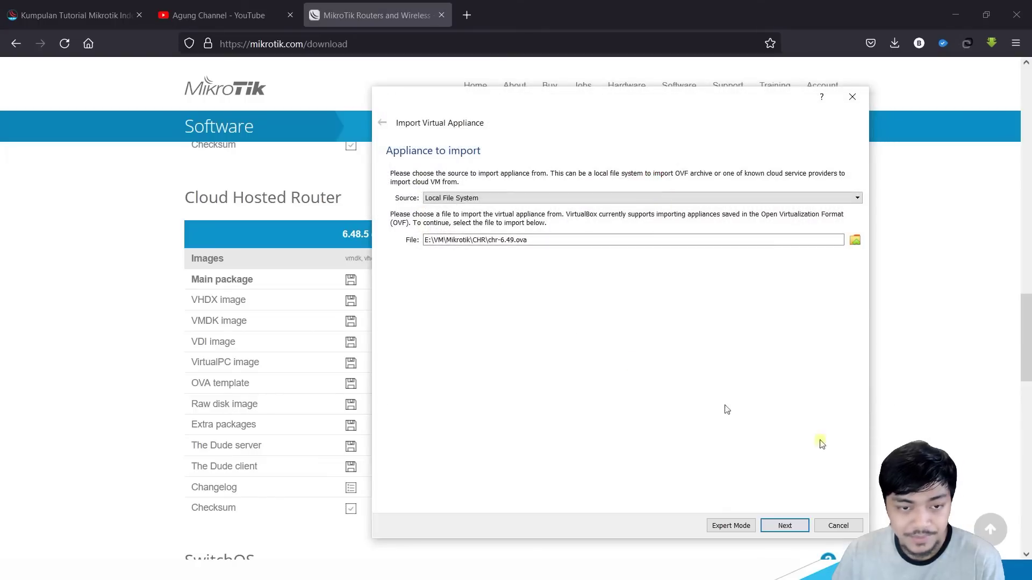
click(778, 529)
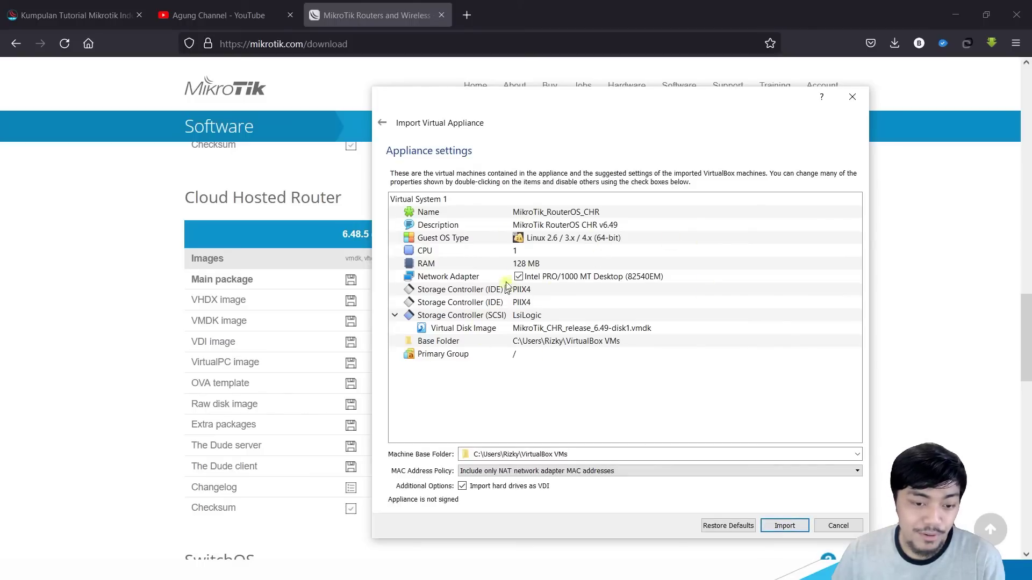
Step: Set the Machine Base Folder to E:\VM\Mikrotik\CHR and import the appliance
click(857, 454)
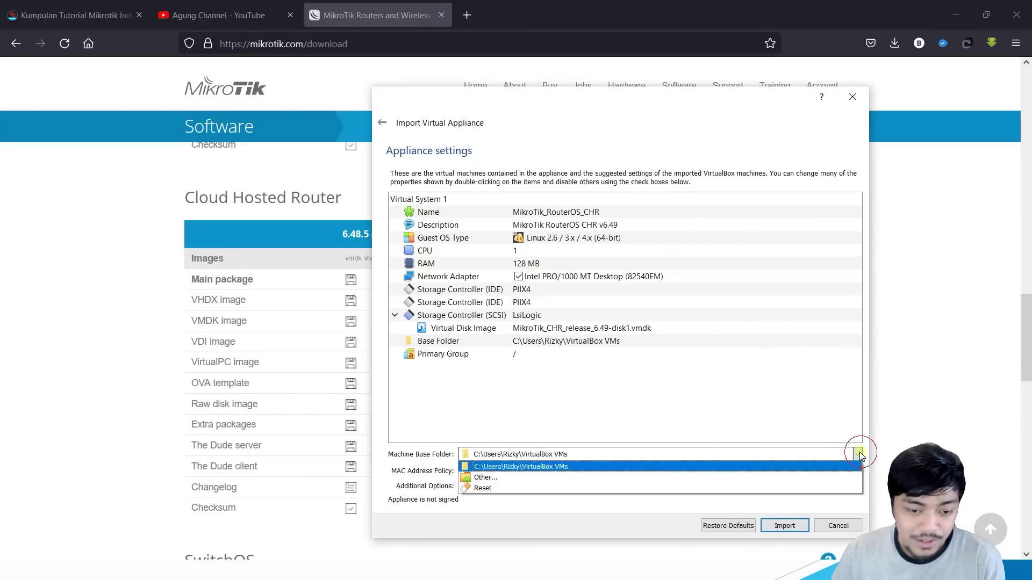
click(540, 477)
scroll(480, 286, down, 5)
click(443, 292)
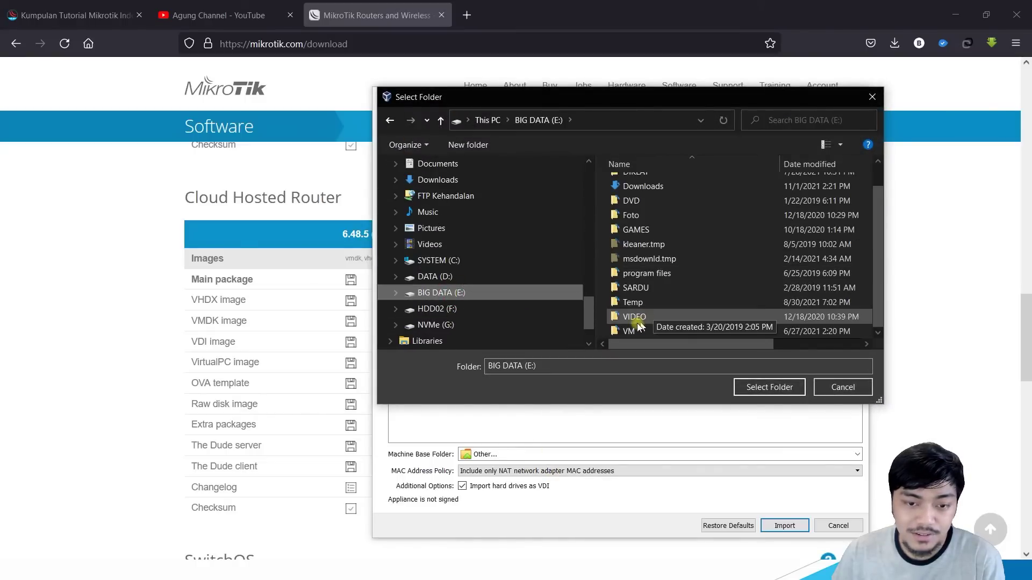
double_click(628, 329)
double_click(645, 213)
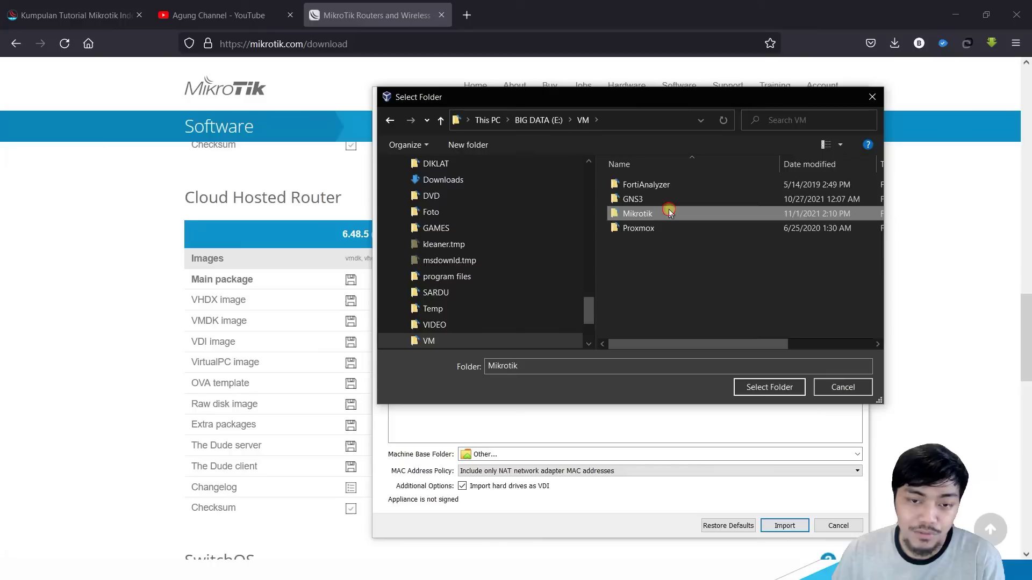
click(652, 185)
double_click(652, 185)
click(764, 387)
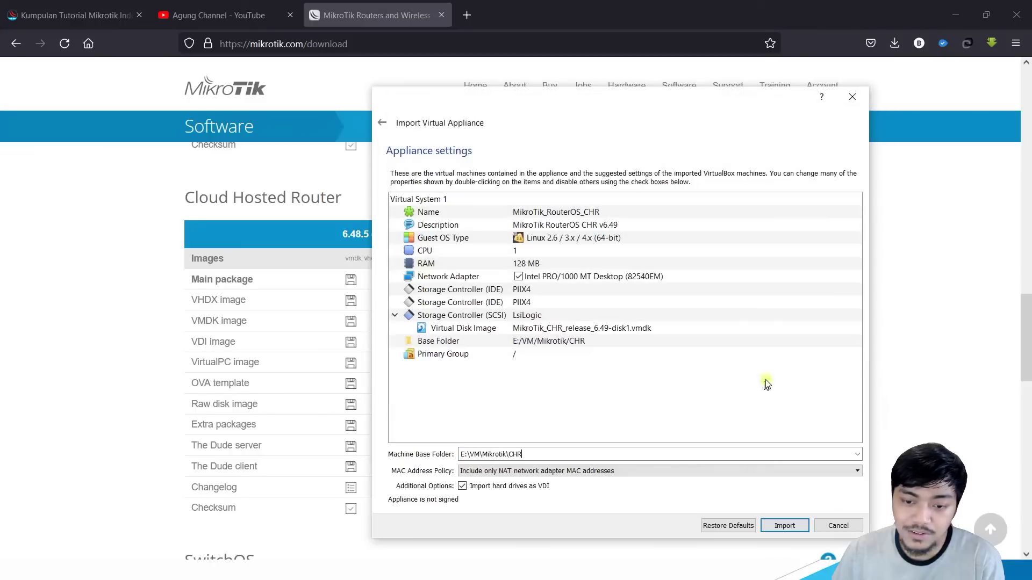
click(799, 527)
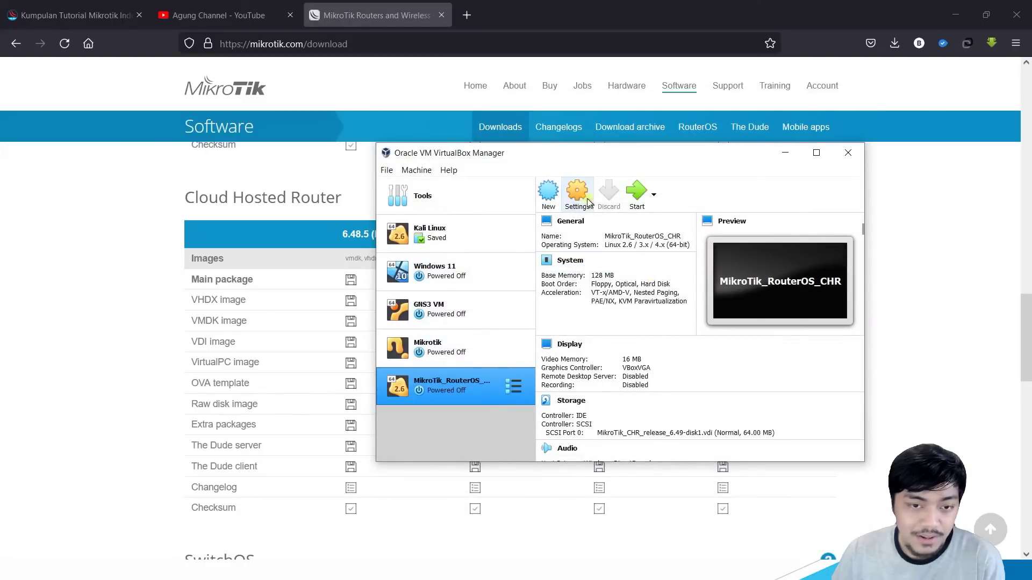
Step: Start the MikroTik_RouterOS_CHR VM and dismiss the keyboard auto-capture notice
click(654, 194)
click(637, 194)
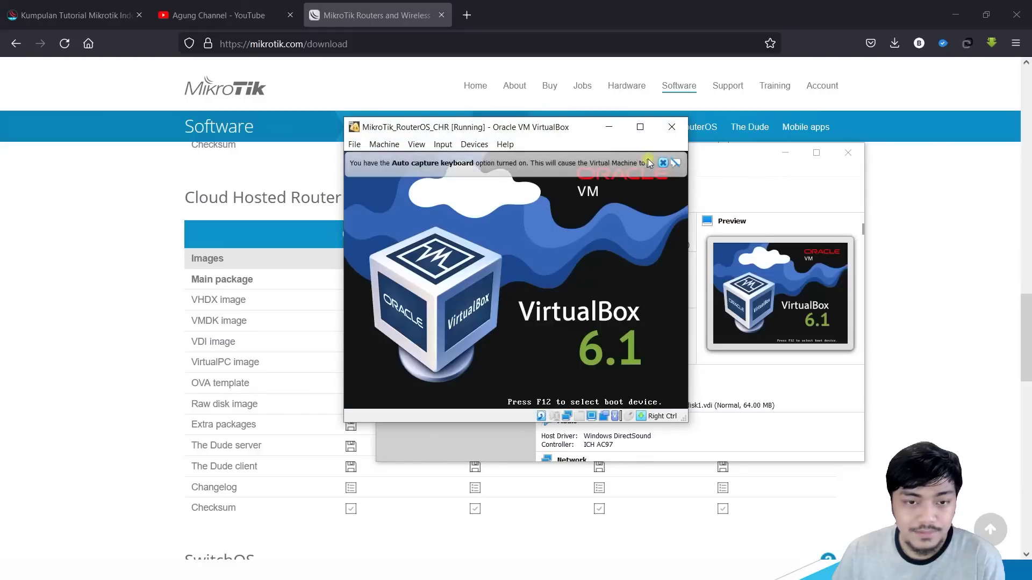
click(662, 162)
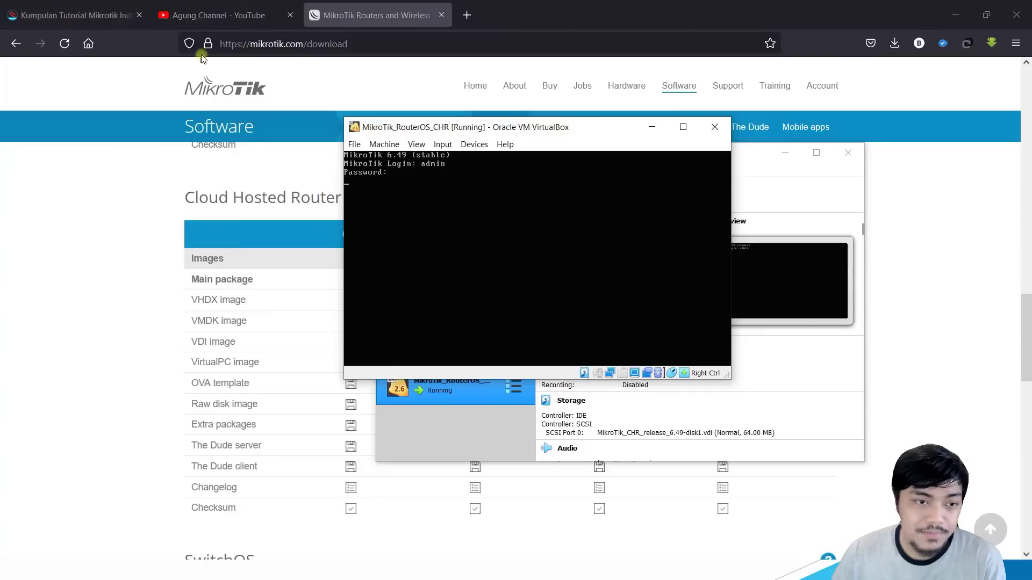
drag(548, 129, 568, 130)
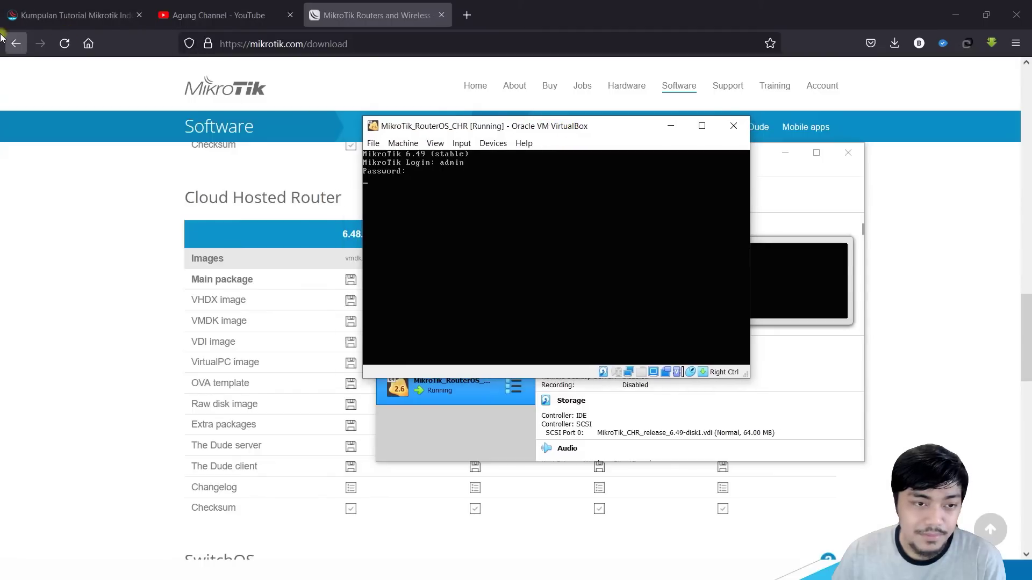
Step: Log in with a blank password, answer n, and set a new admin password
key(Return)
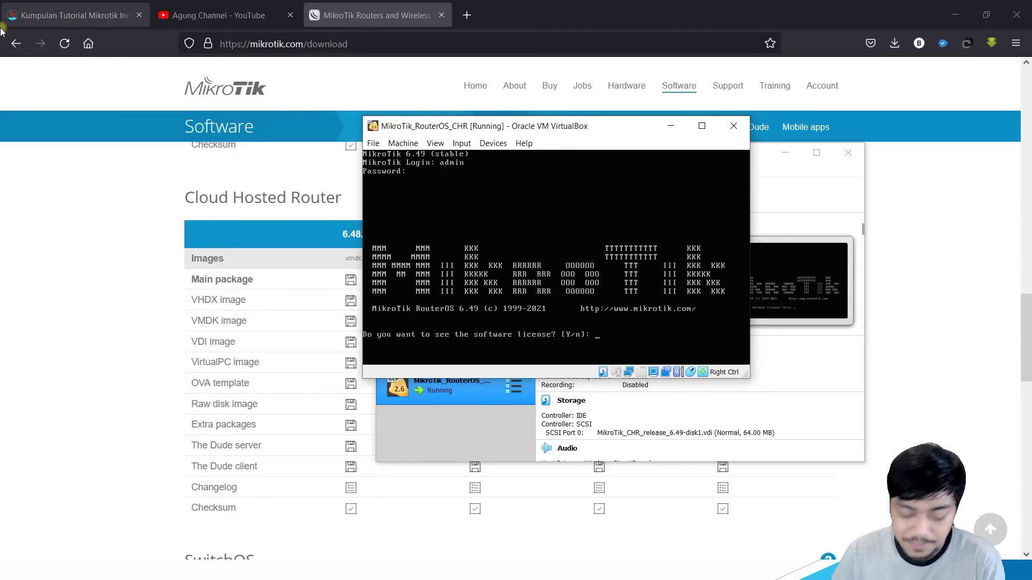
text(n)
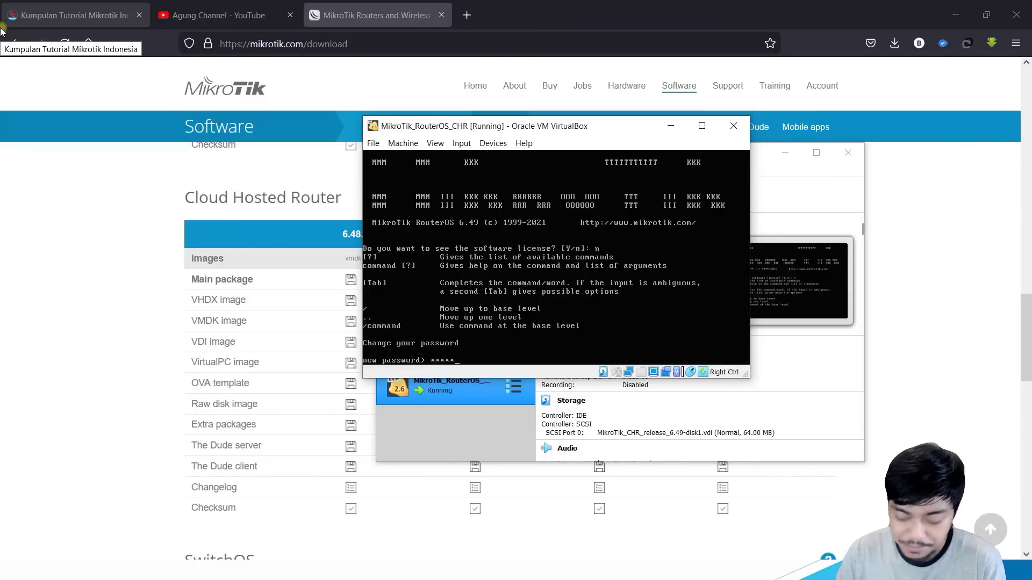
key(Return)
text(*****)
key(Return)
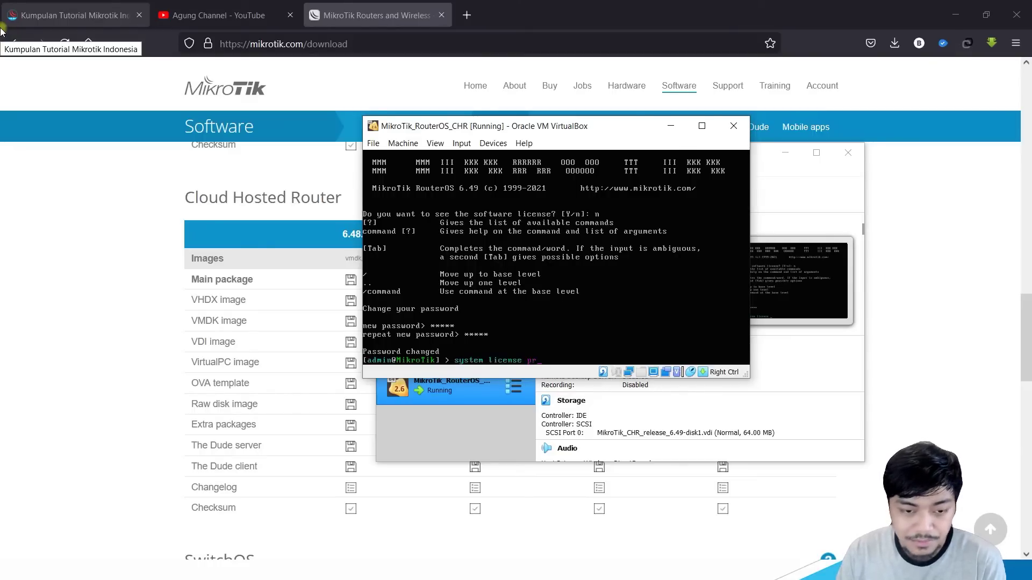
Step: Confirm the free license level, then run system shutdown and confirm with y
key(Return)
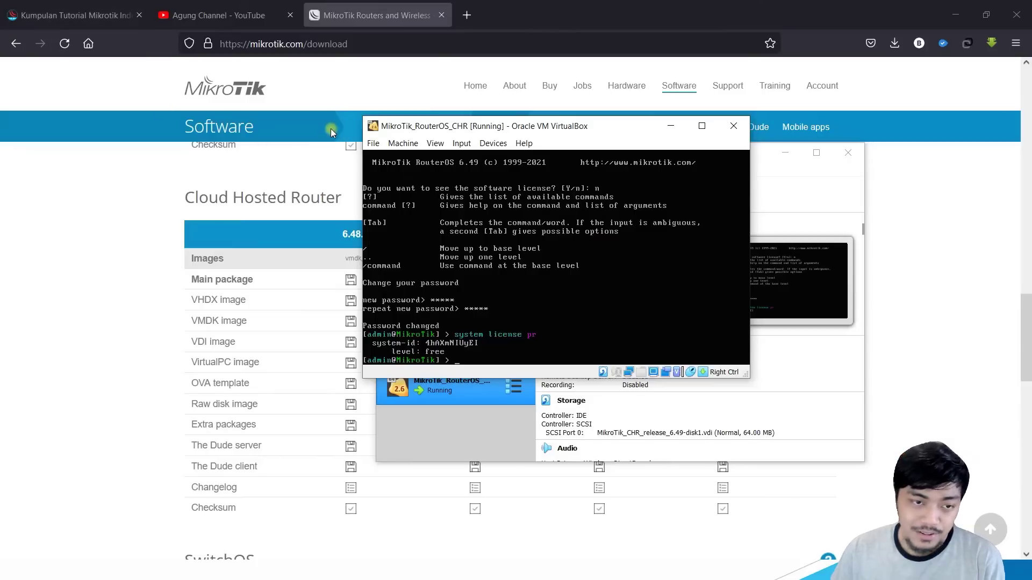
text(system)
key(Tab)
key(Tab)
text(shutdown)
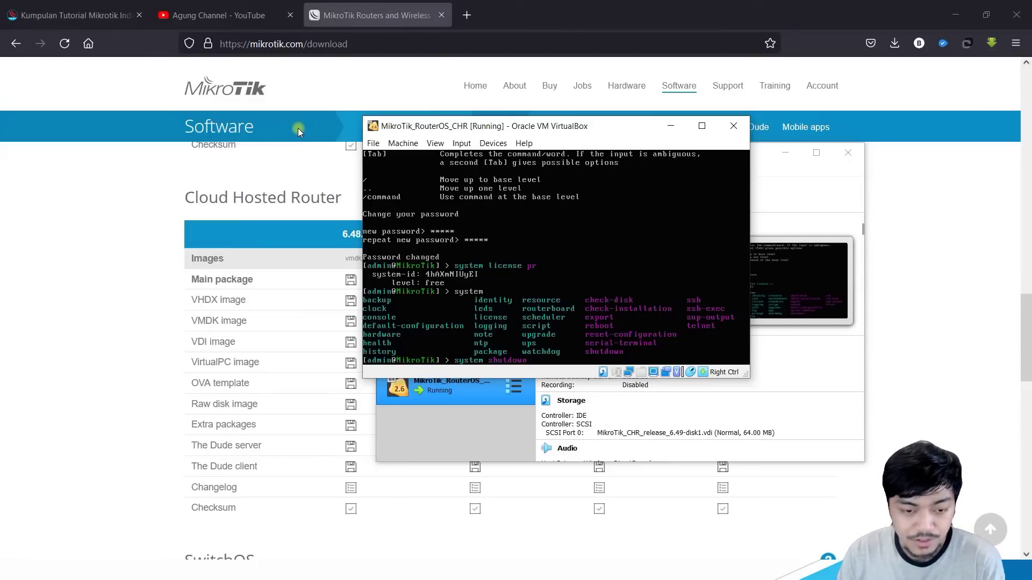
key(Return)
text(y)
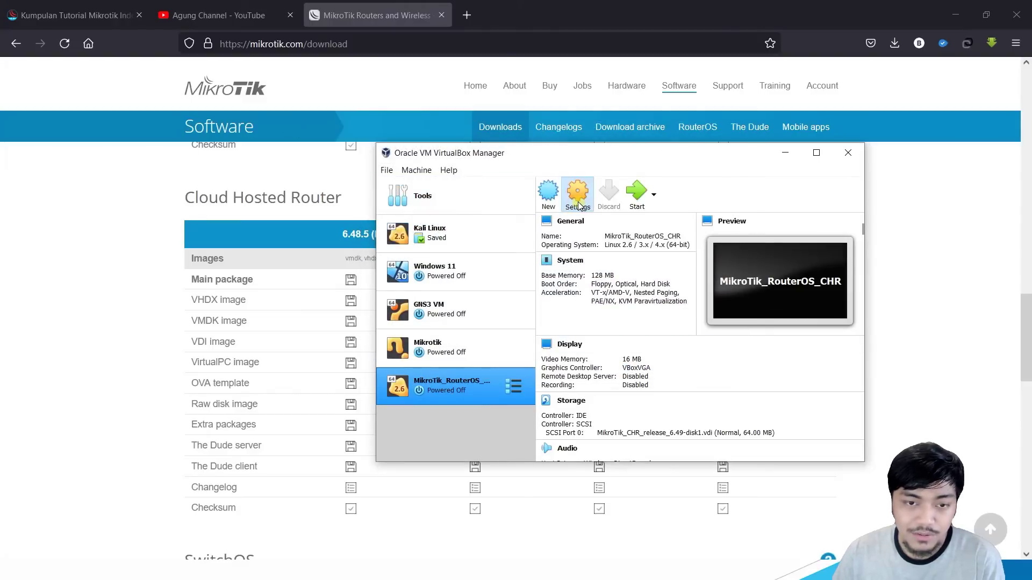
Step: Open the CHR VM's network settings, enable Adapter 2 and review the other adapters
click(578, 199)
click(480, 288)
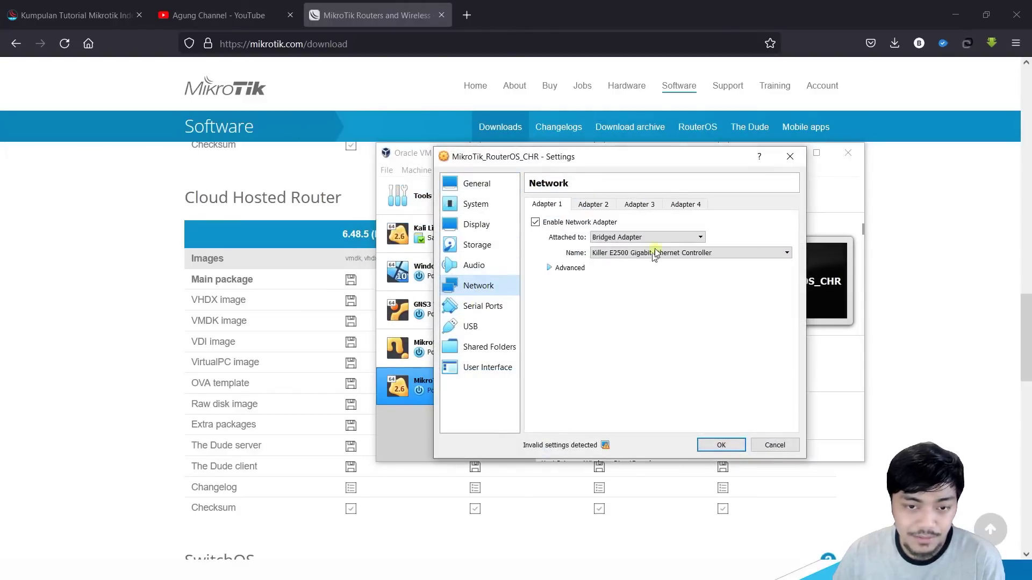
click(599, 205)
click(547, 205)
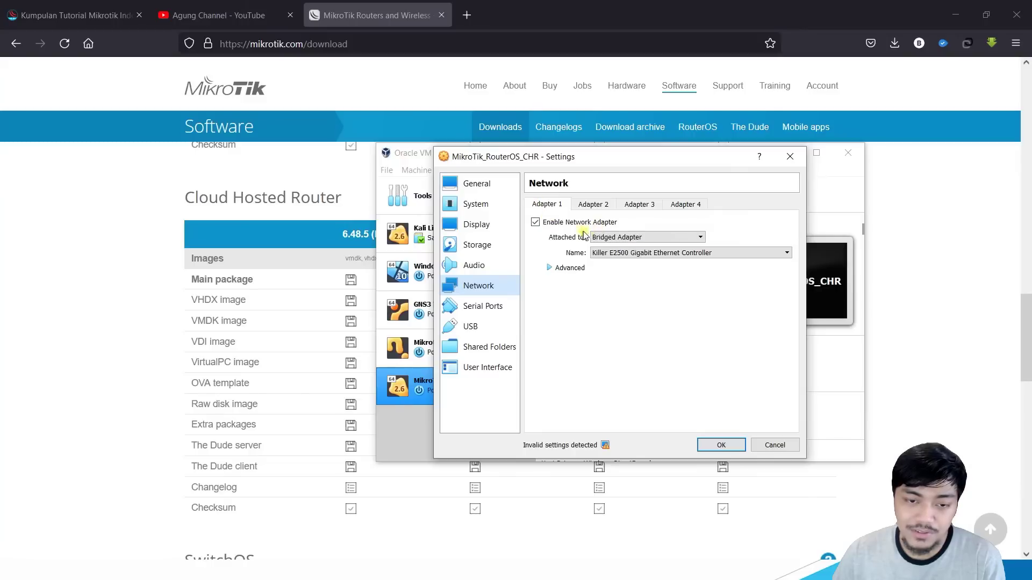
click(585, 208)
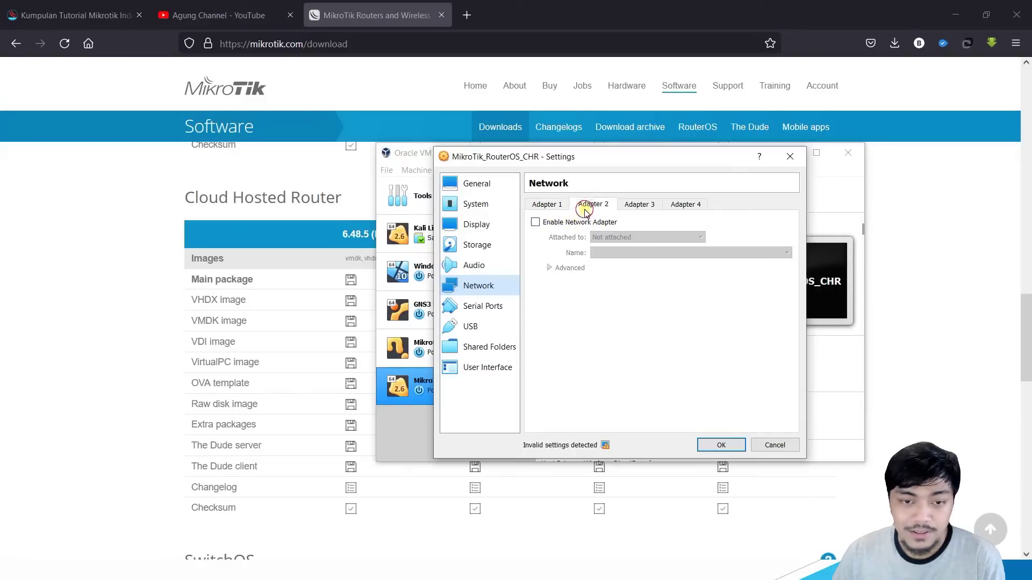
click(557, 222)
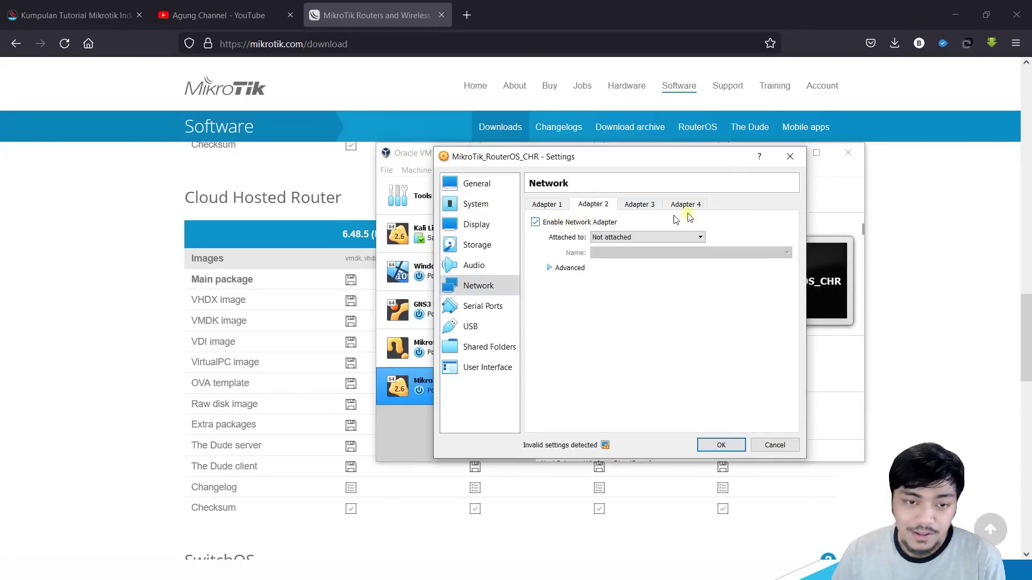
click(630, 207)
click(684, 207)
click(594, 206)
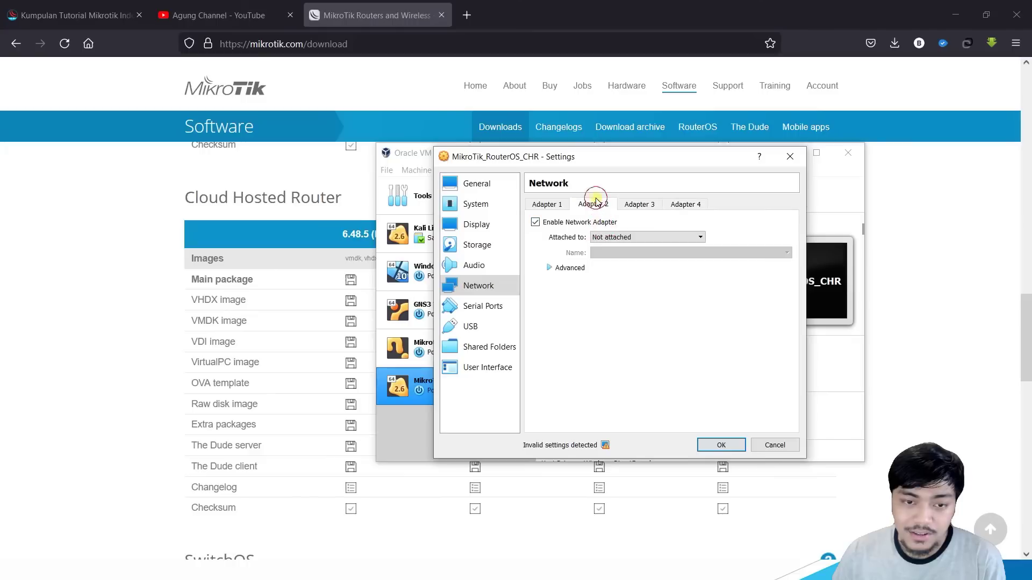
Step: Attach Adapters 2, 3 and 4 to Host-only Adapter and save the settings
click(612, 237)
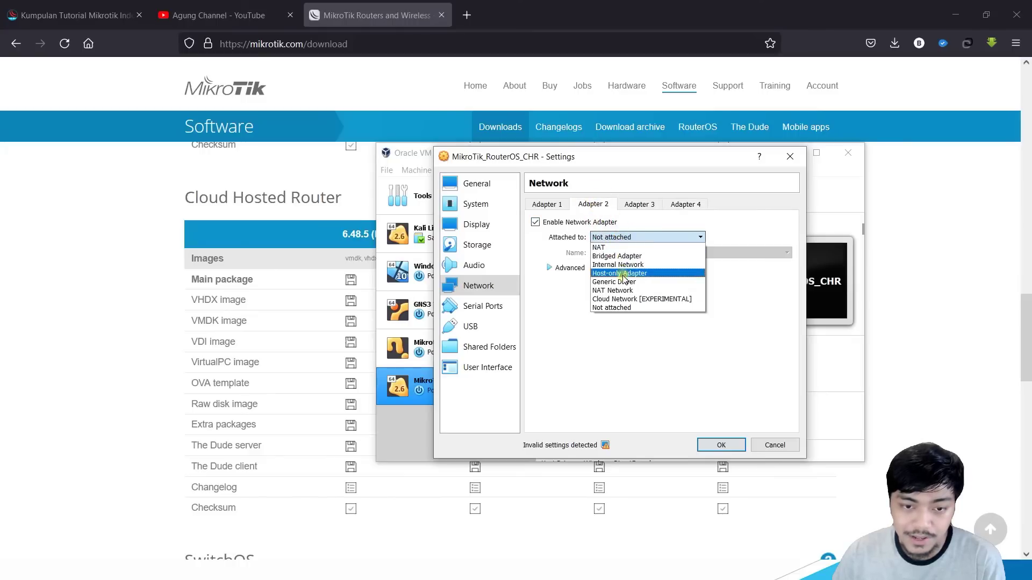
click(628, 270)
click(639, 204)
click(648, 237)
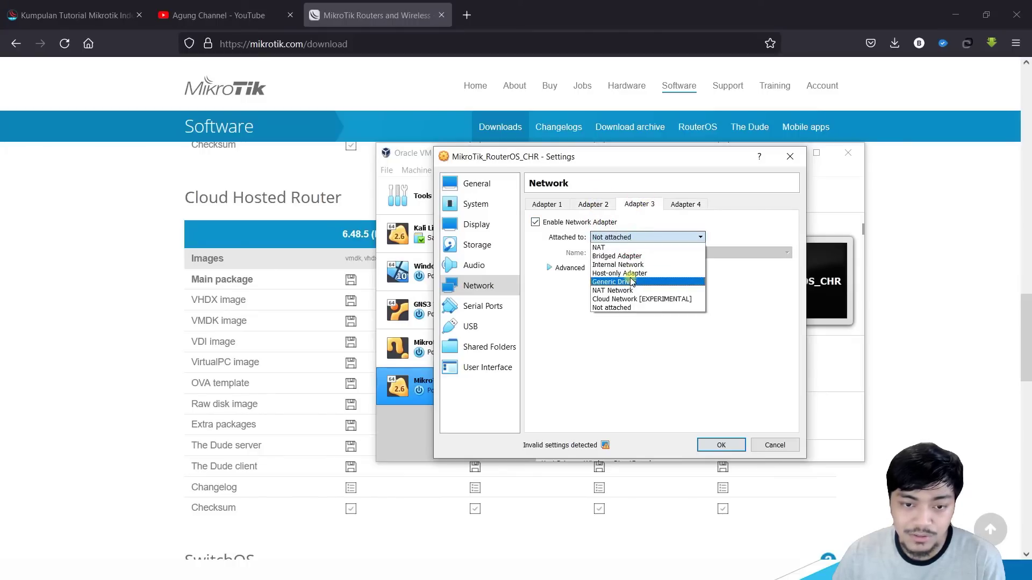
click(633, 276)
click(685, 204)
click(668, 238)
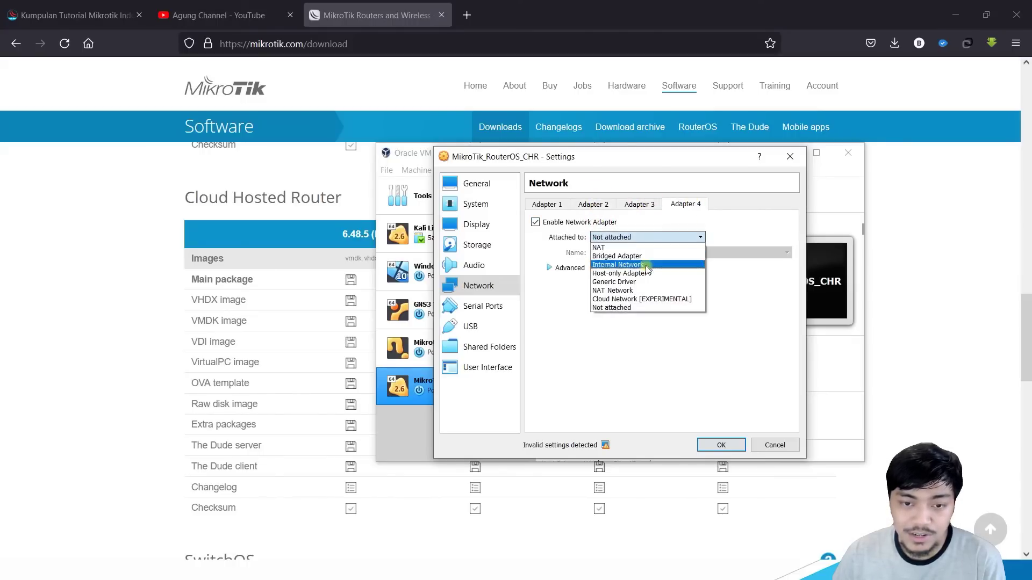
click(645, 274)
click(721, 446)
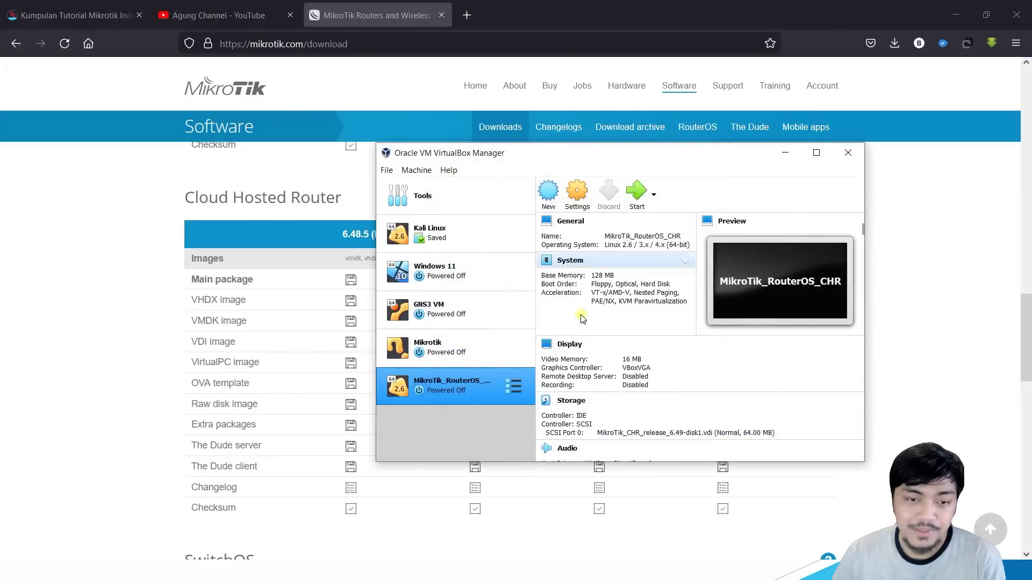
Step: Boot MikroTik_RouterOS_CHR, dismiss the auto-capture notice and switch back to WinBox
click(645, 200)
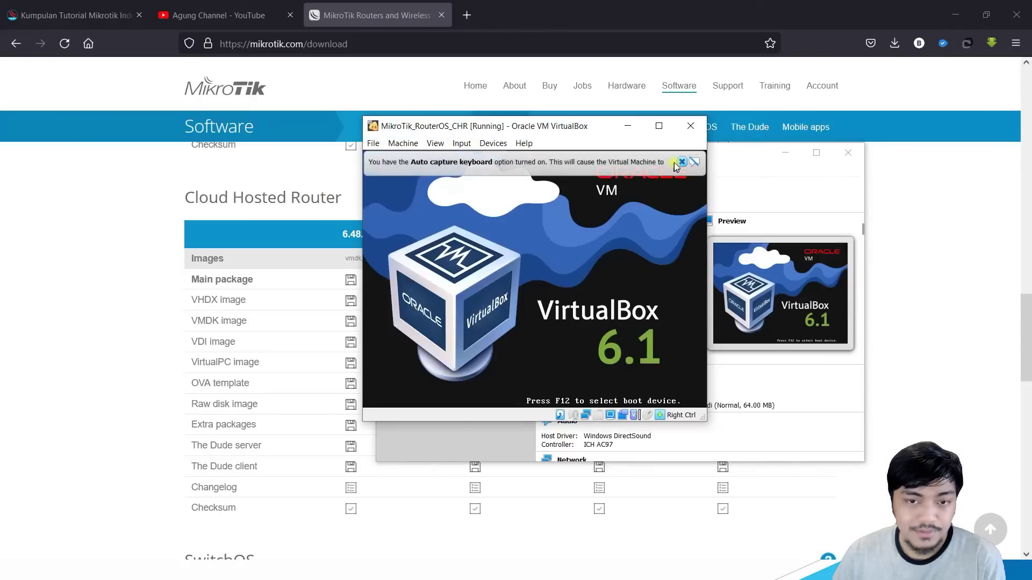
click(681, 162)
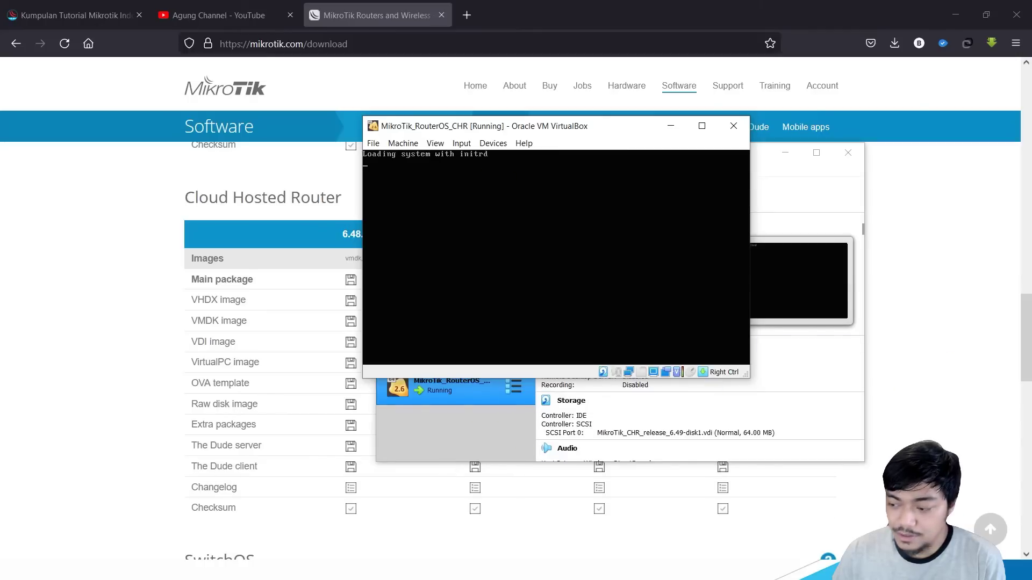
key(alt+Tab)
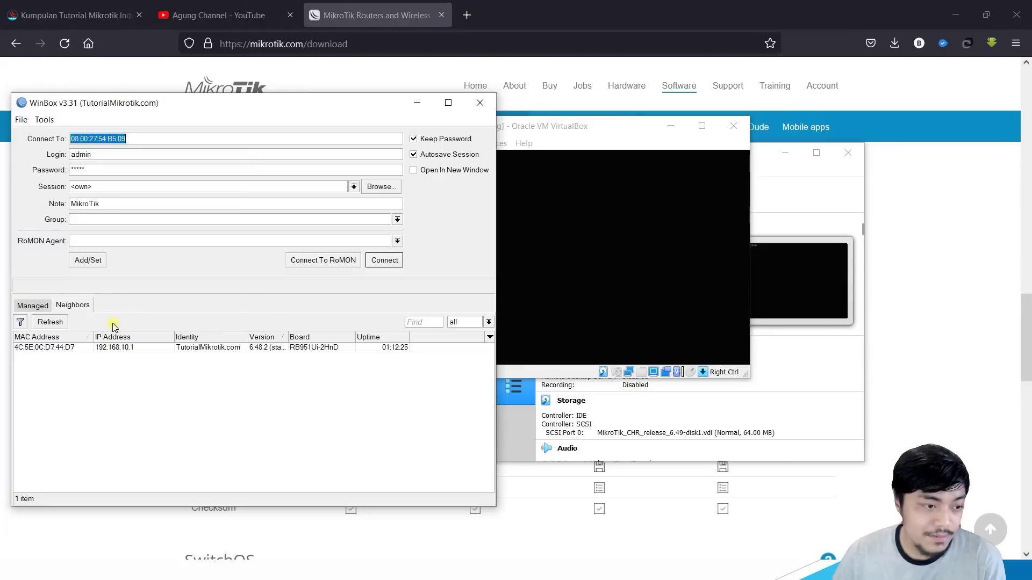
Step: Inspect the 192.168.10.1 neighbor entry, widen the Version column, and move the VM console aside
click(105, 348)
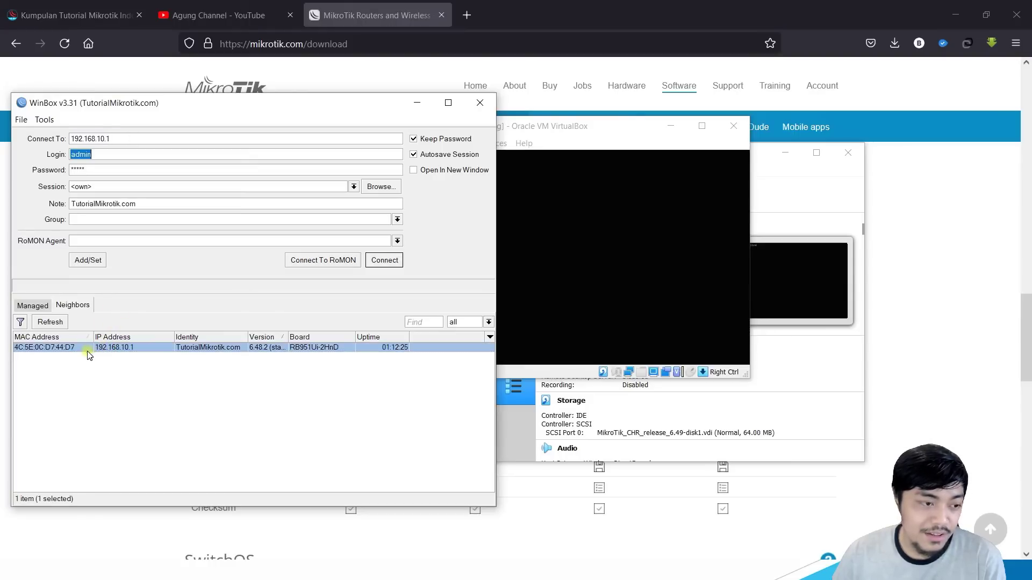
click(68, 350)
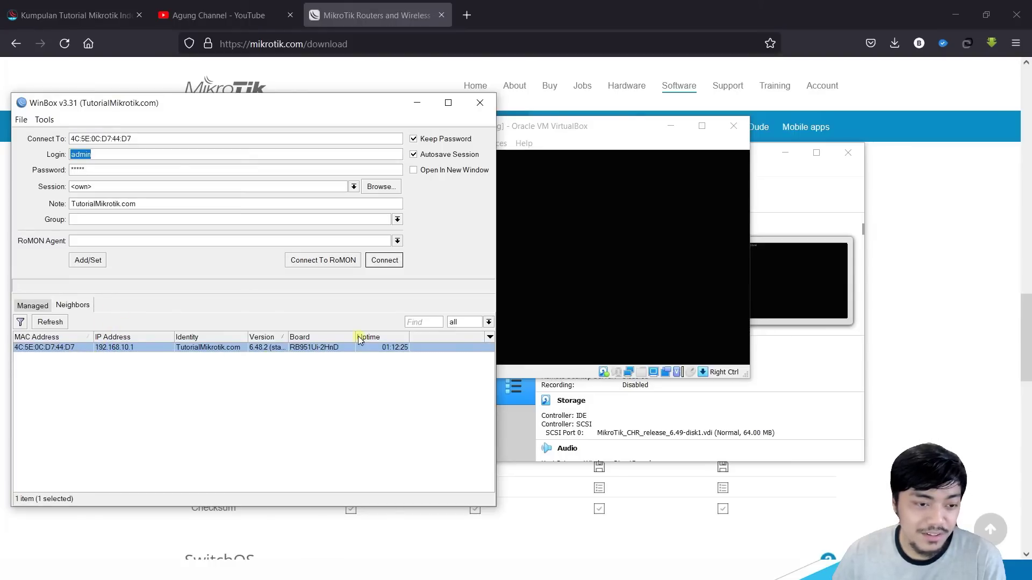
drag(288, 337, 309, 337)
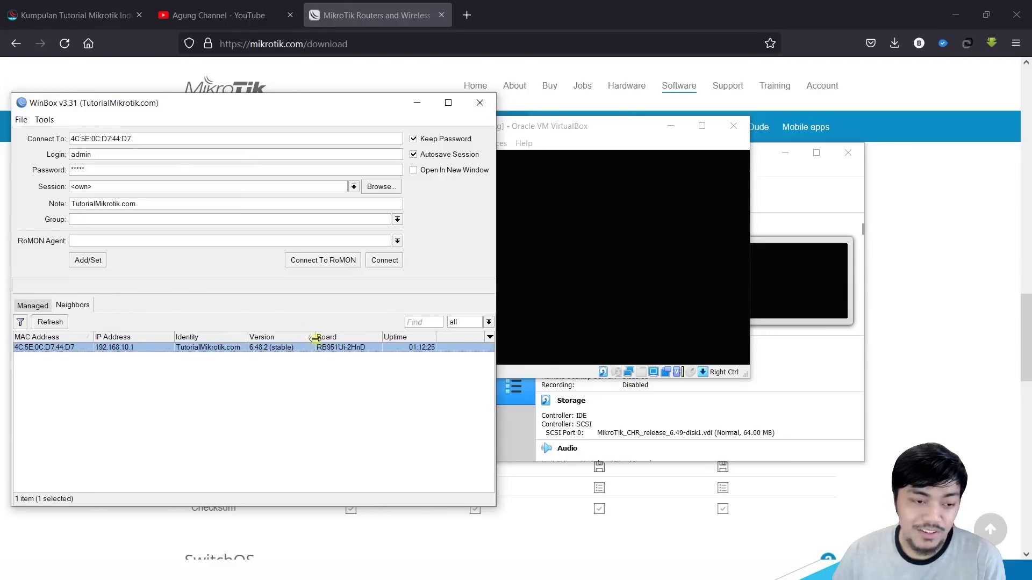
click(325, 350)
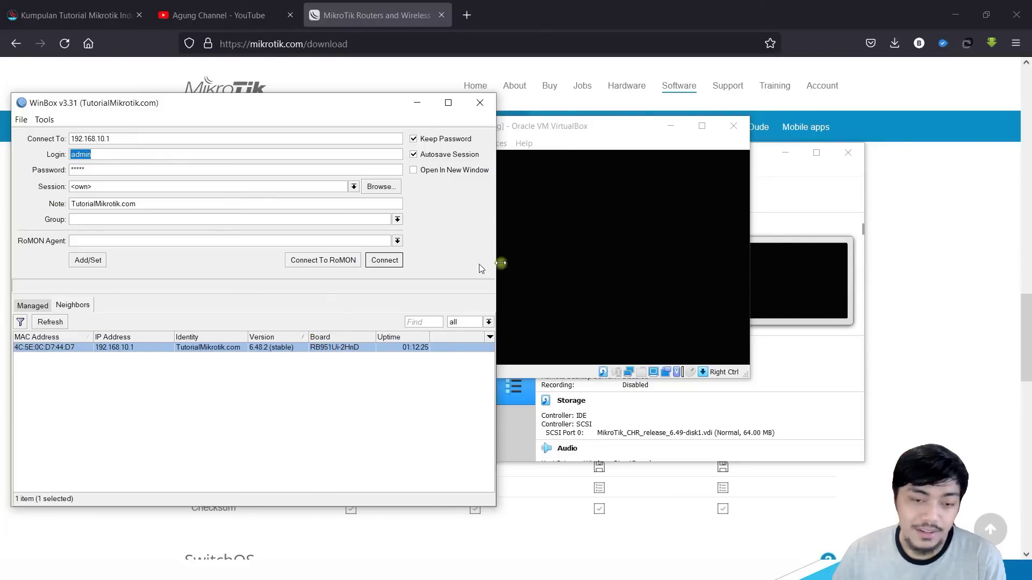
drag(591, 126, 741, 111)
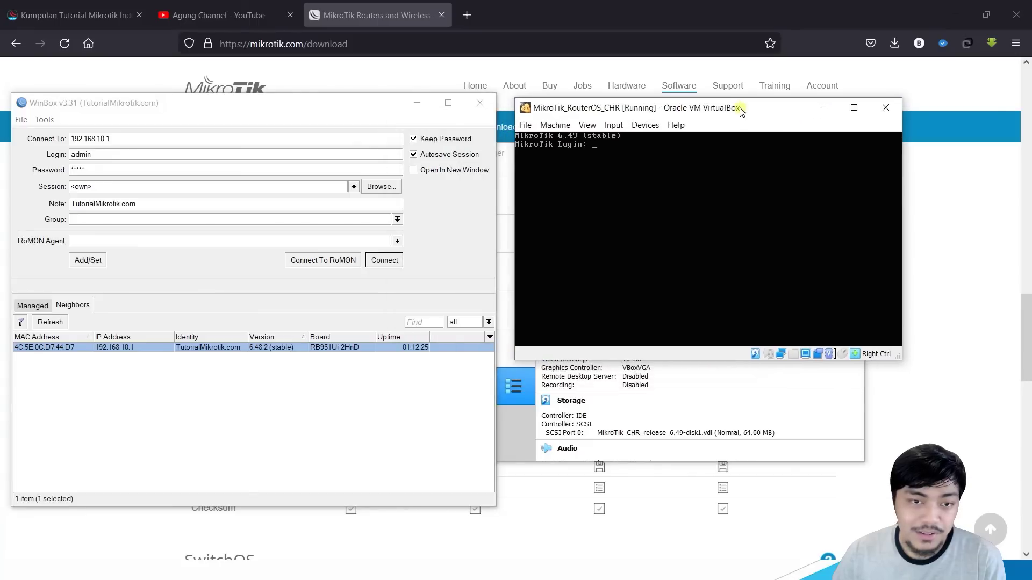
click(152, 287)
Step: Refresh Neighbors and browse the newly discovered CHR routers, including the one at 192.168.10.15
click(51, 323)
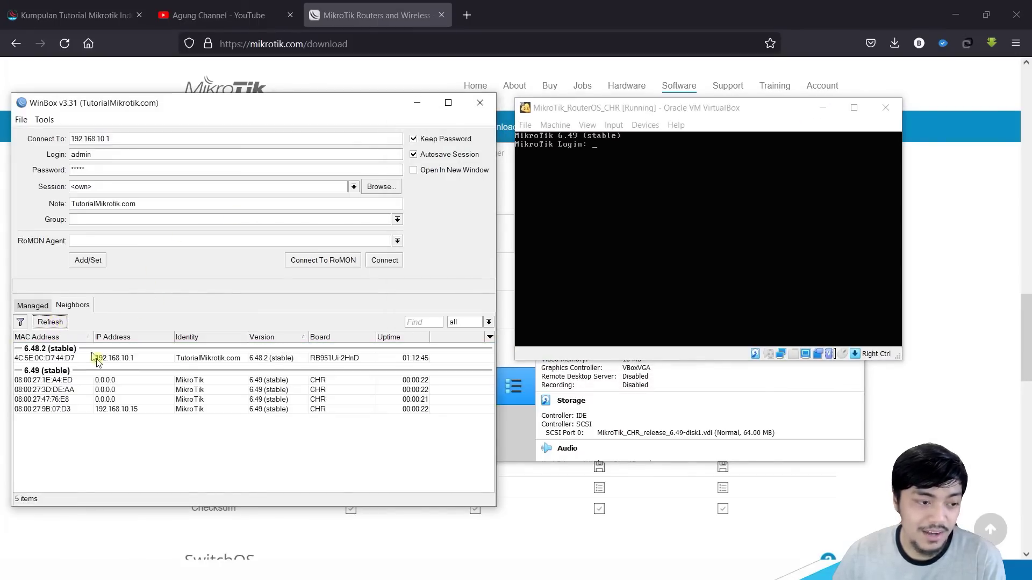
click(115, 380)
click(114, 390)
click(122, 409)
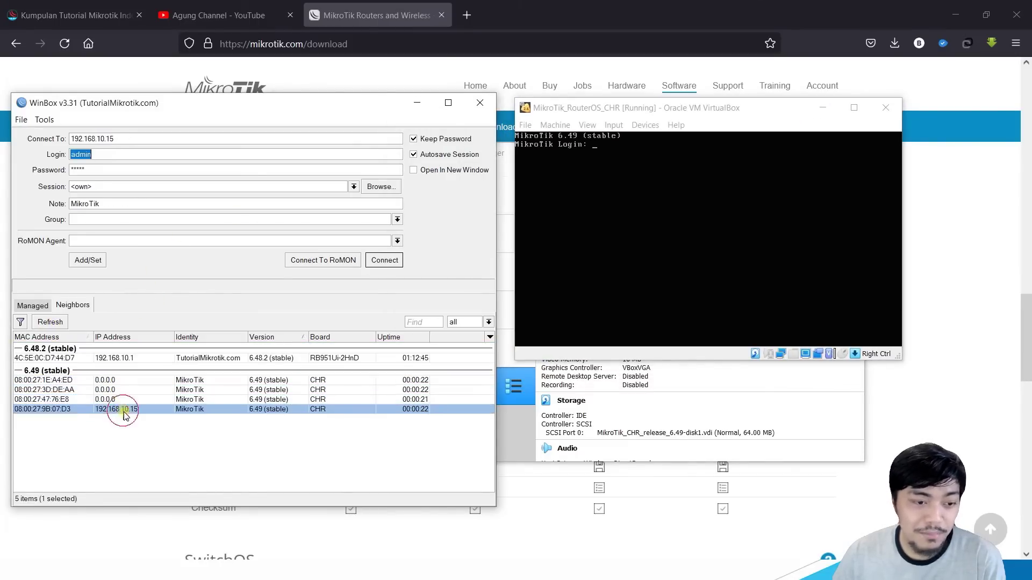
click(131, 390)
click(138, 380)
click(142, 399)
click(144, 409)
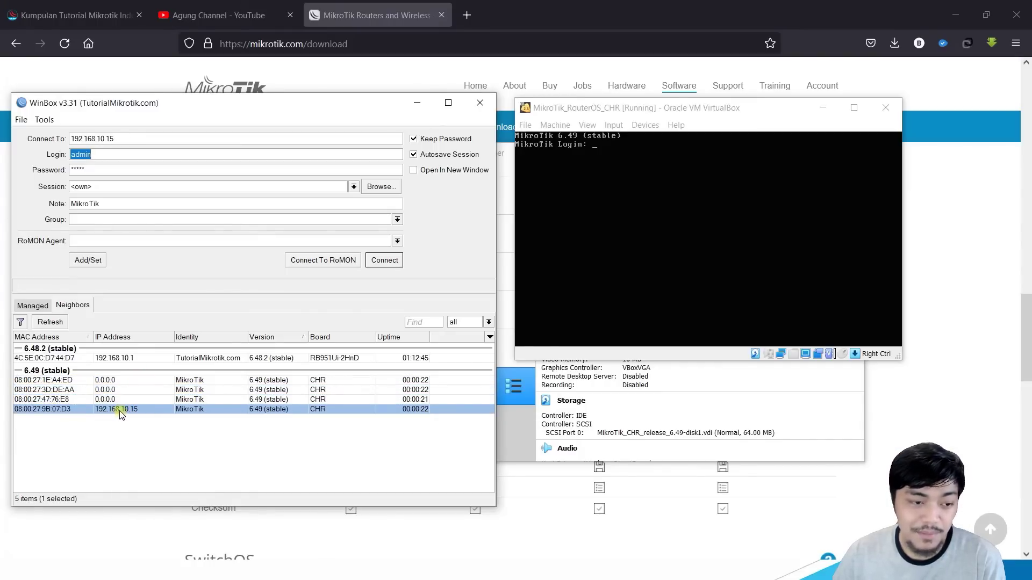
click(135, 358)
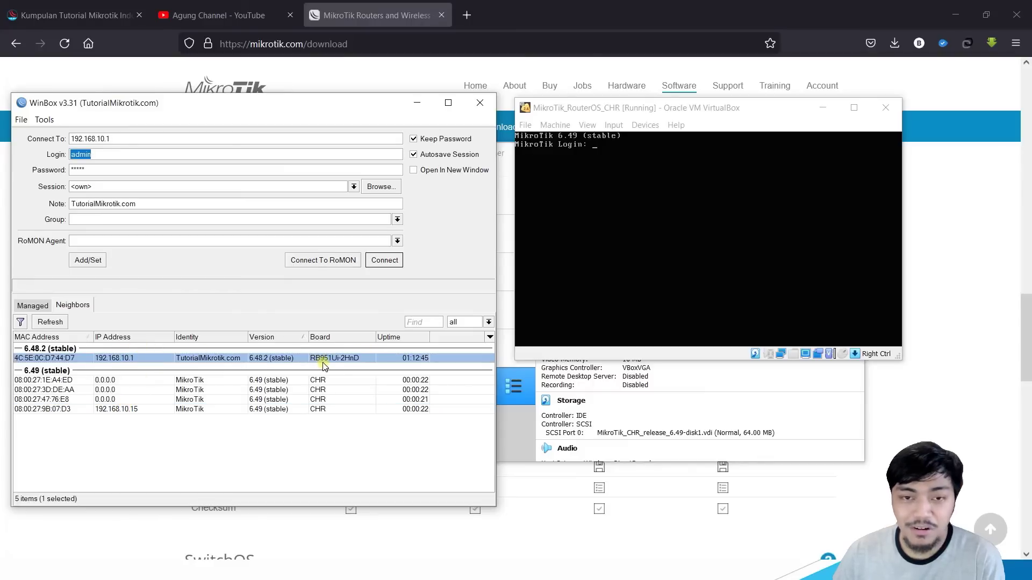
click(123, 411)
click(124, 399)
click(127, 390)
click(129, 382)
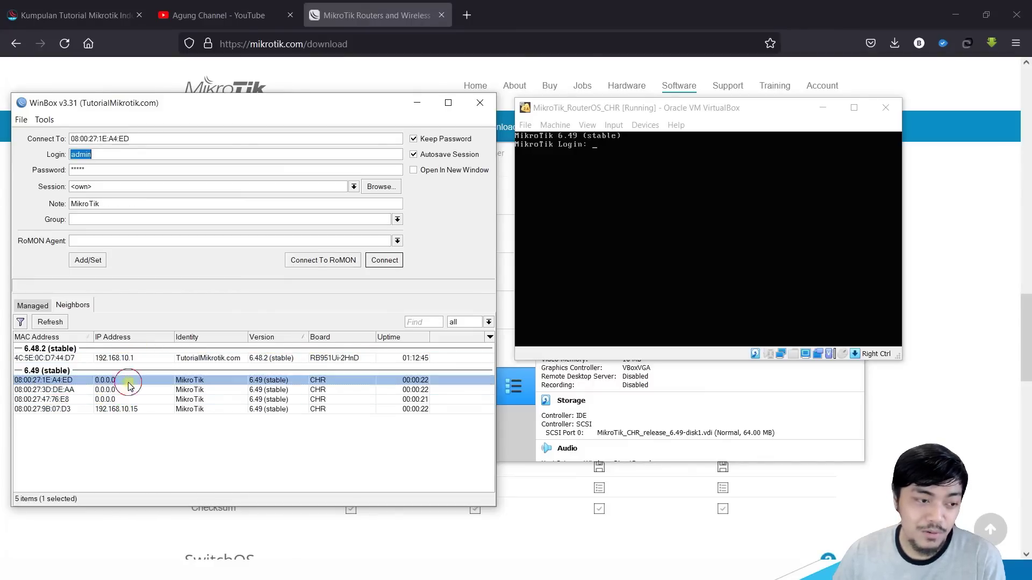
click(129, 399)
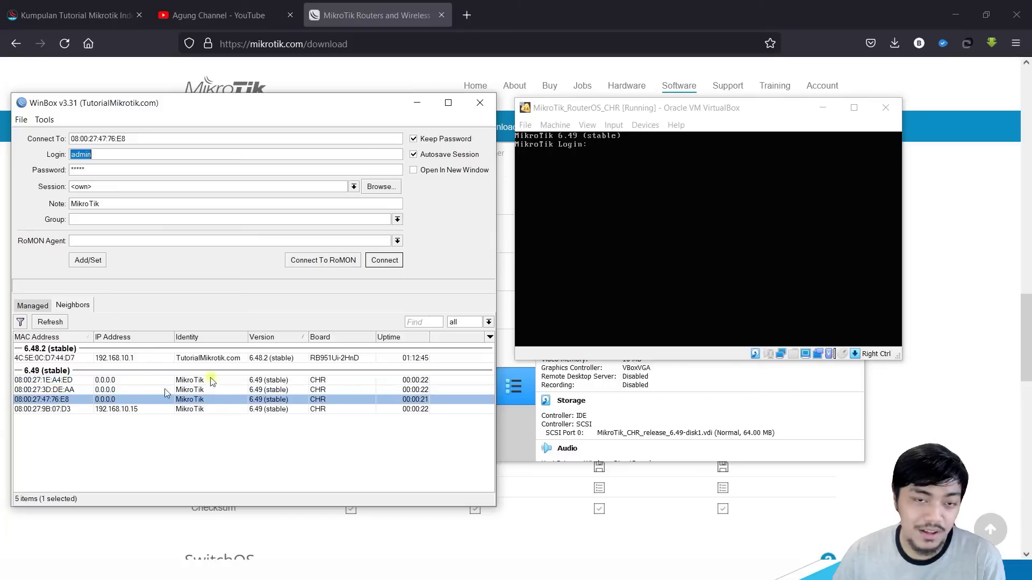
click(114, 410)
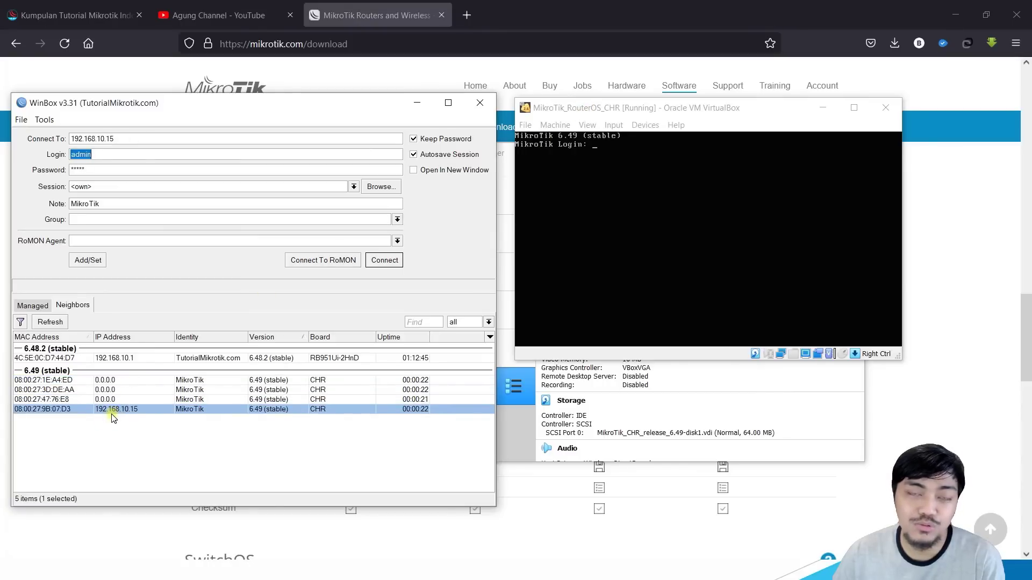
Step: Select the CHR router at 192.168.10.15 and connect to it
click(120, 444)
click(129, 410)
click(115, 437)
click(126, 409)
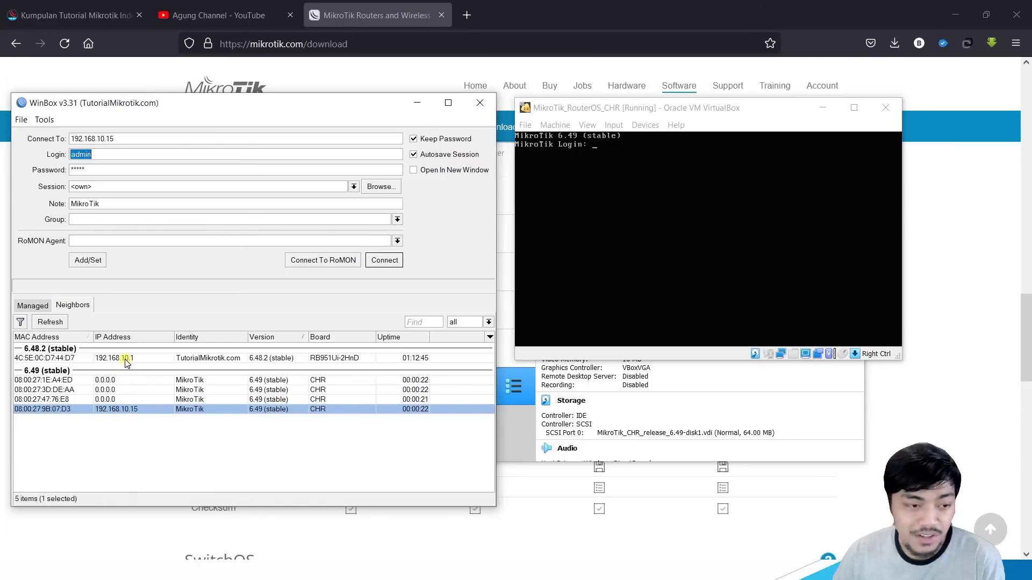
click(120, 411)
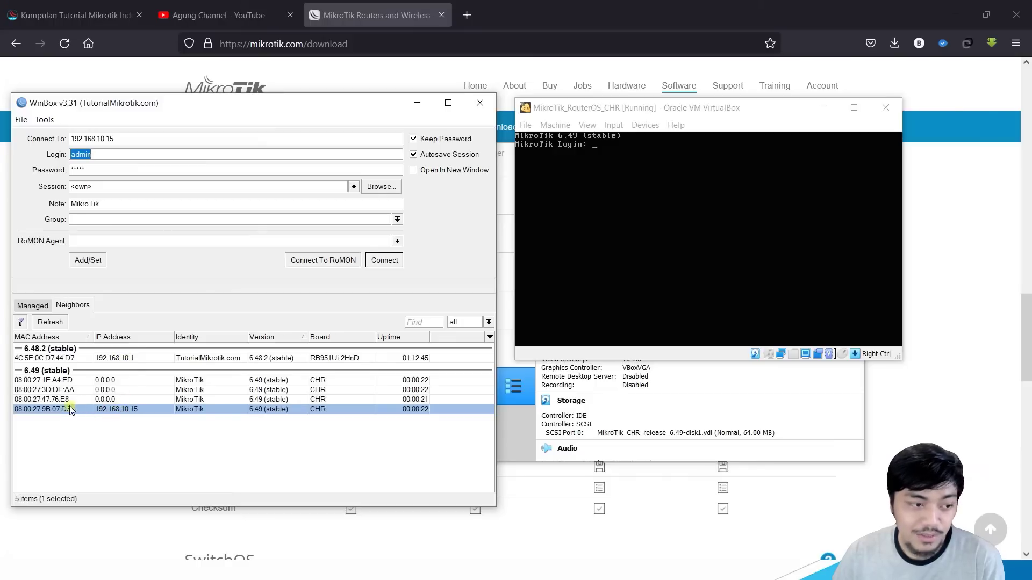
click(59, 412)
click(54, 399)
click(111, 388)
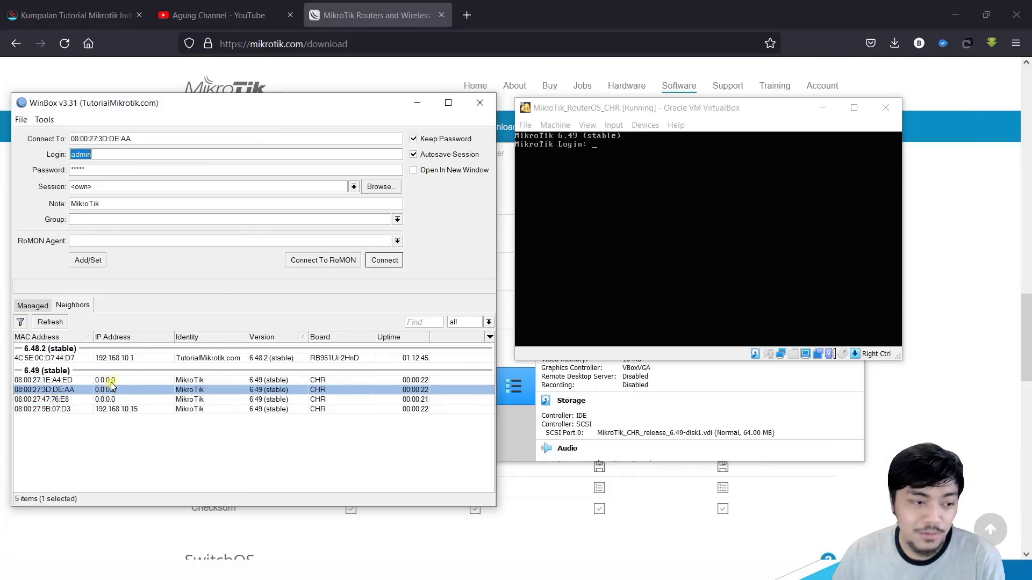
click(110, 380)
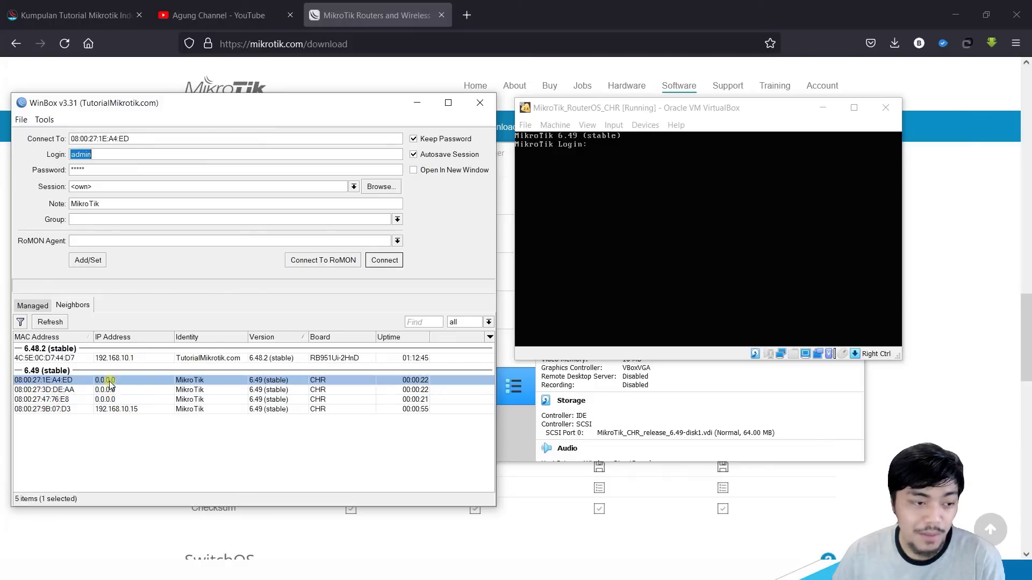
click(43, 392)
click(129, 410)
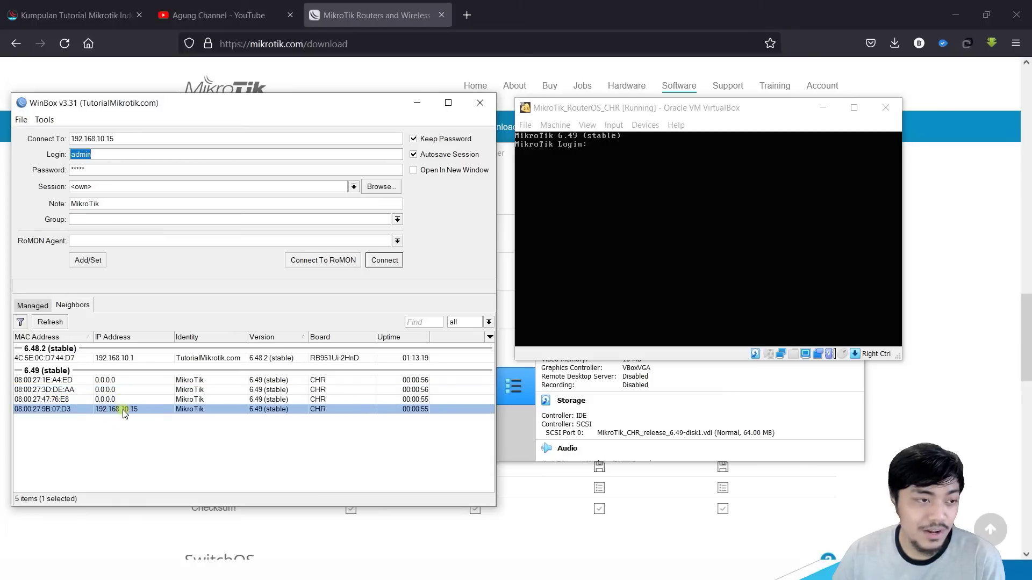
click(390, 267)
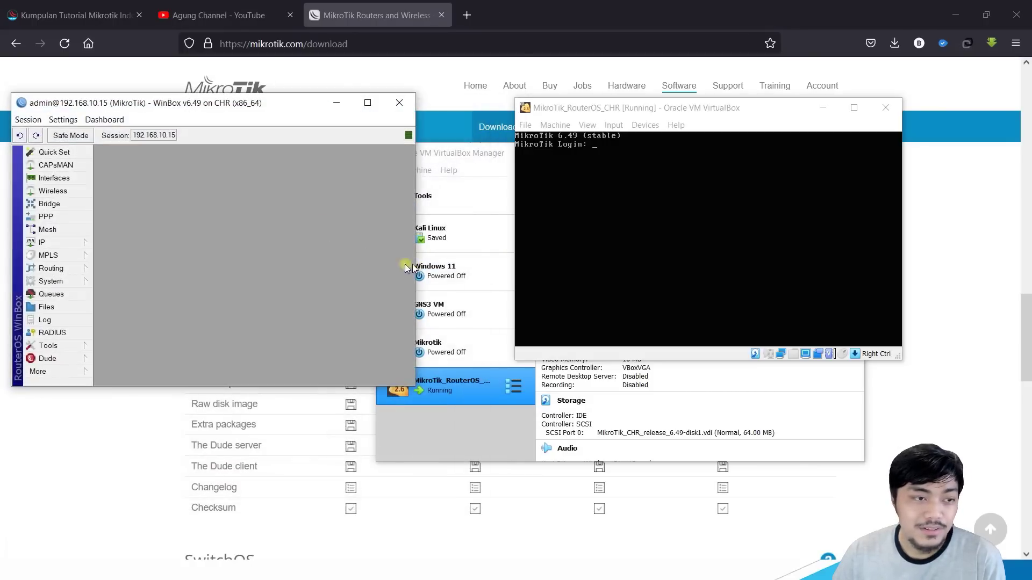
Step: Maximize the router session and review its interface list, selecting ether1
drag(302, 108, 598, 177)
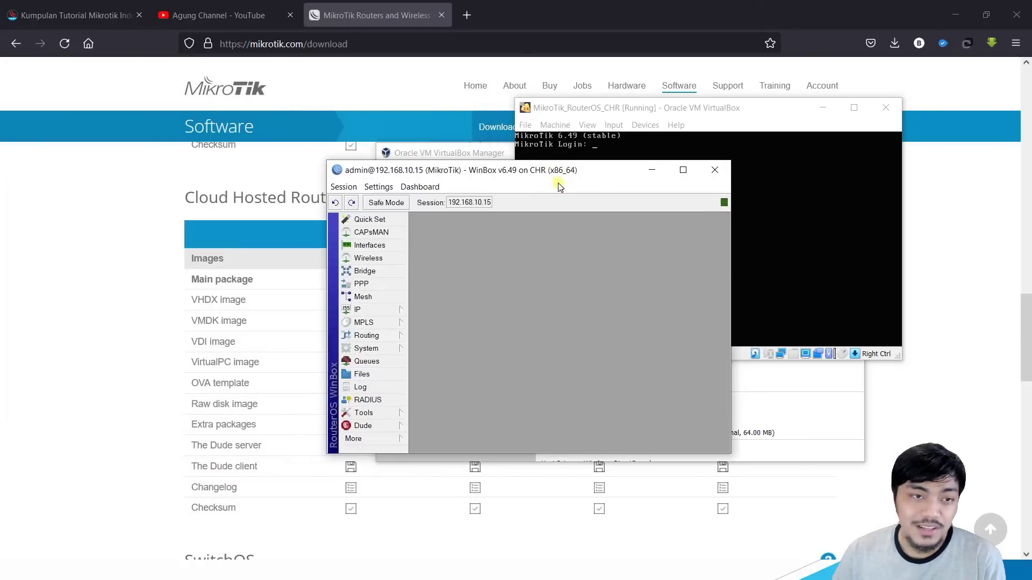
double_click(544, 171)
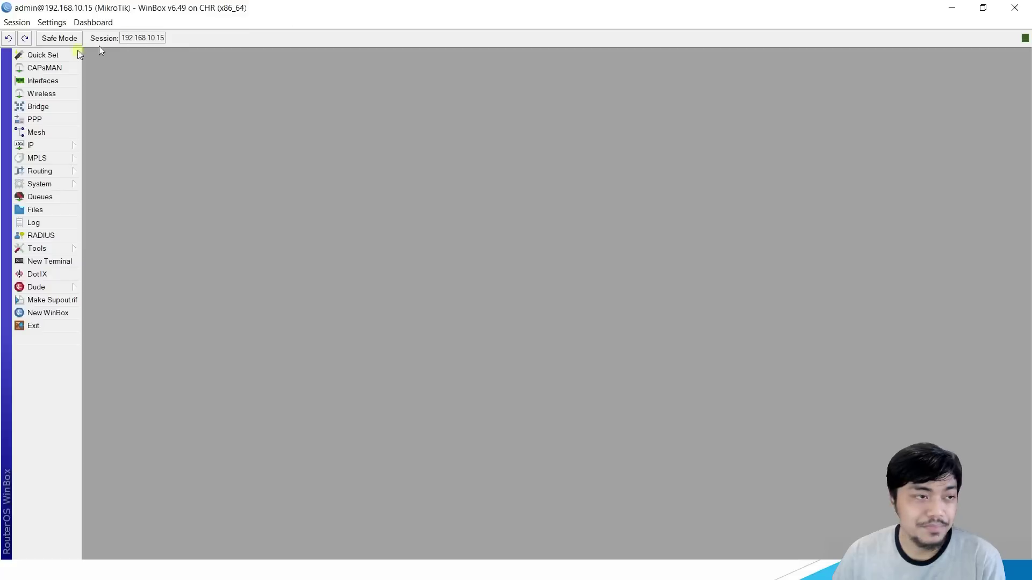
click(49, 82)
click(178, 249)
click(182, 268)
click(180, 277)
click(160, 258)
click(149, 250)
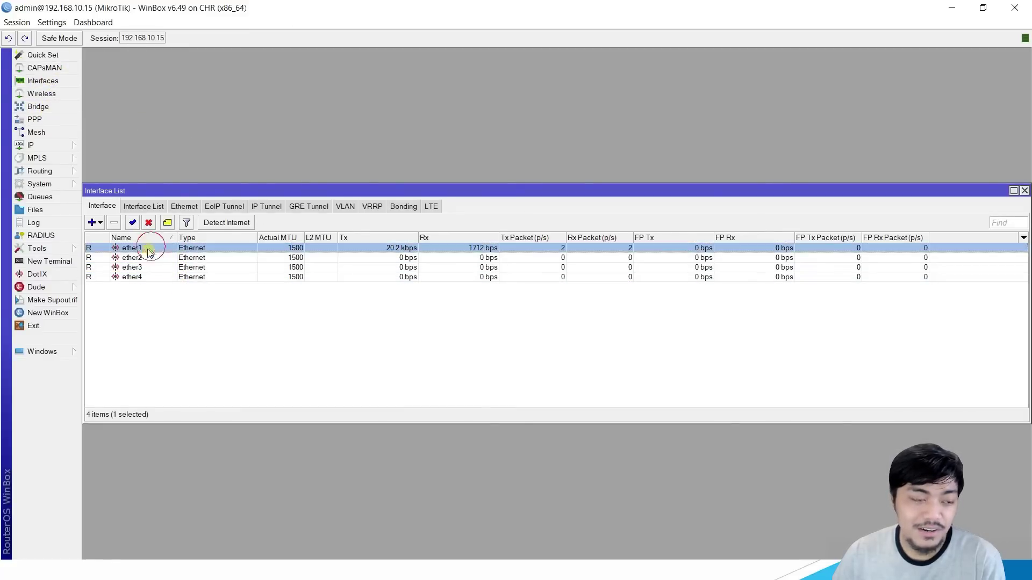
Step: Check the 192.168.10.15/24 address and the existing ether1 DHCP client entry
click(47, 146)
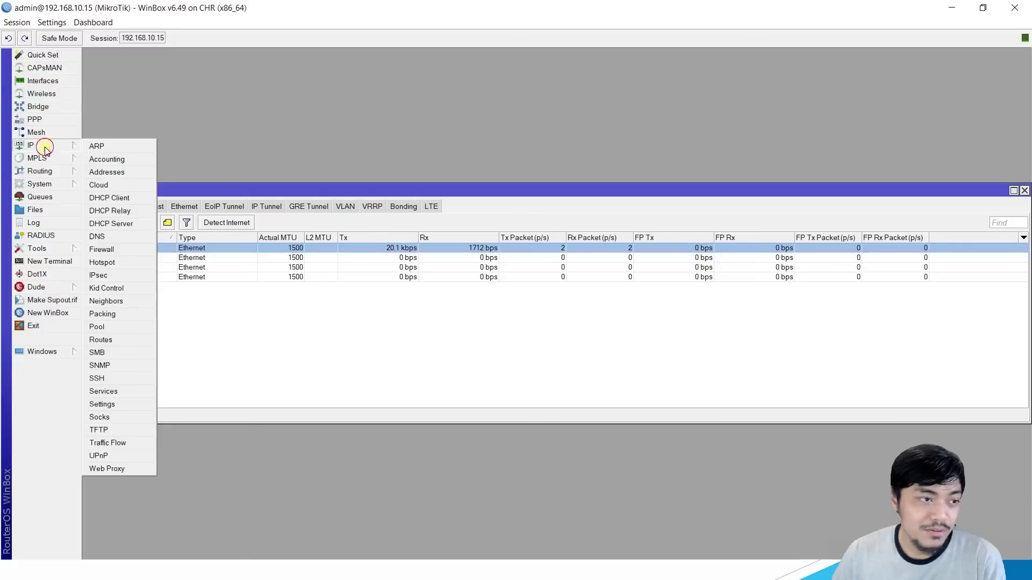
click(124, 173)
click(516, 240)
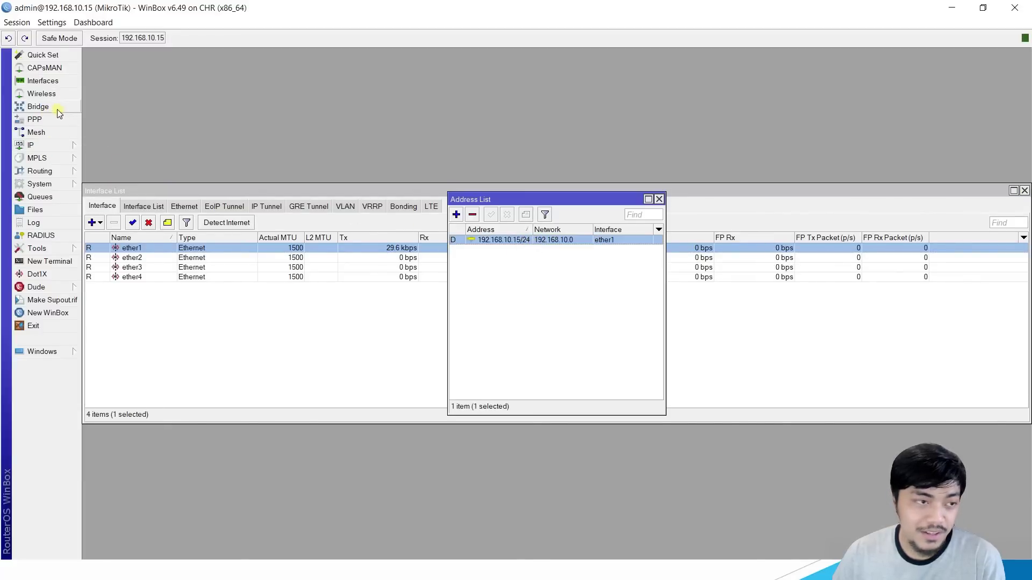
click(48, 148)
click(130, 199)
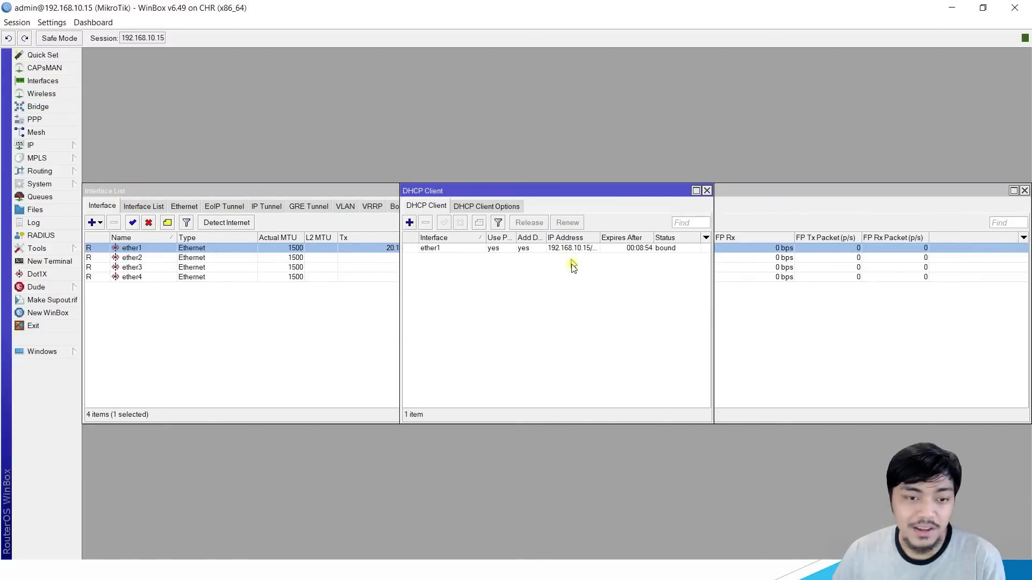
click(569, 248)
drag(586, 195, 788, 279)
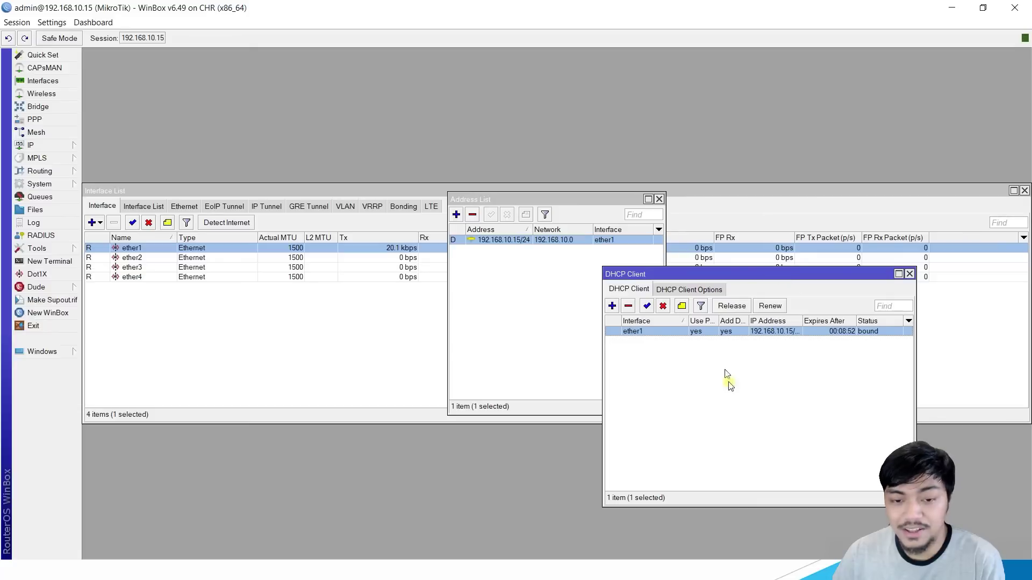
click(730, 385)
Step: Add a new DHCP client on interface ether2
click(611, 306)
click(513, 241)
click(529, 261)
click(643, 224)
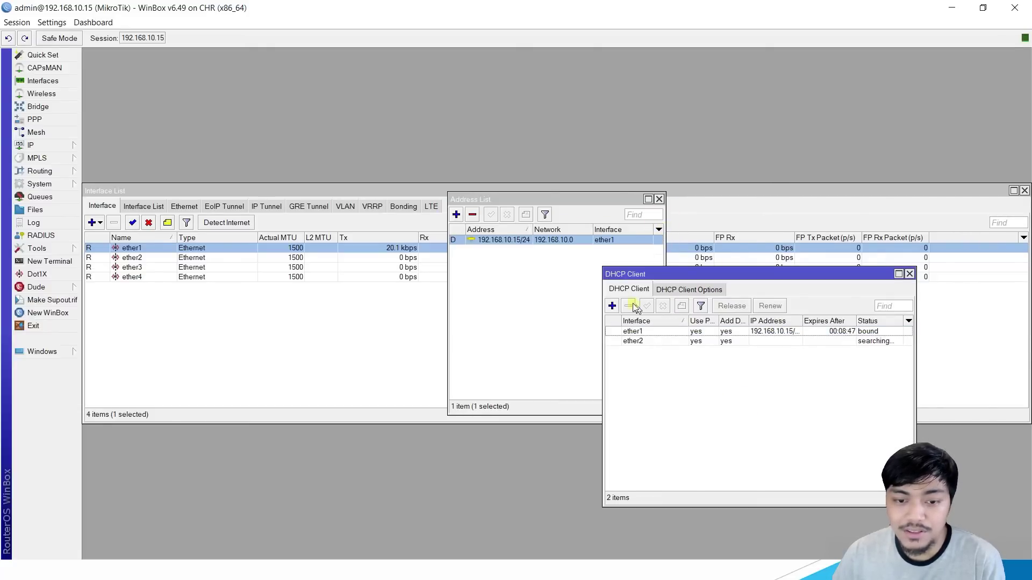
click(776, 342)
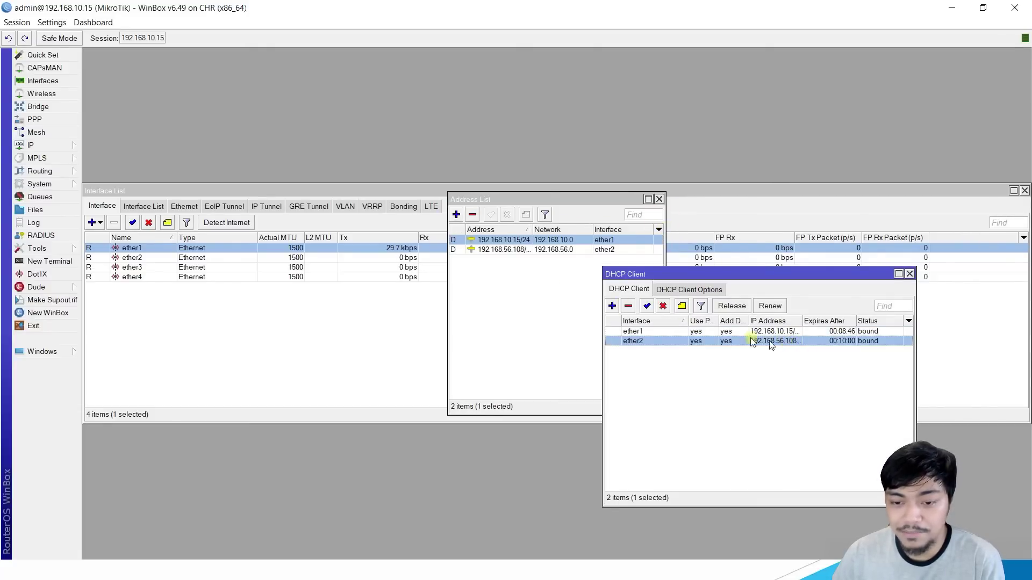
Step: Start a second DHCP client on ether3, then cancel it
click(612, 306)
click(546, 240)
click(541, 261)
click(546, 240)
click(531, 267)
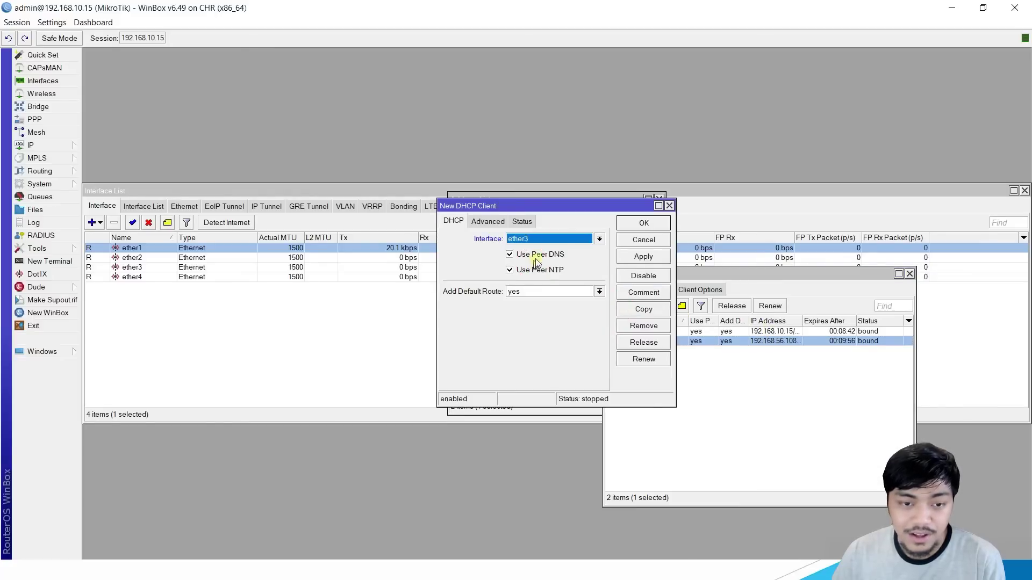
click(668, 207)
click(731, 417)
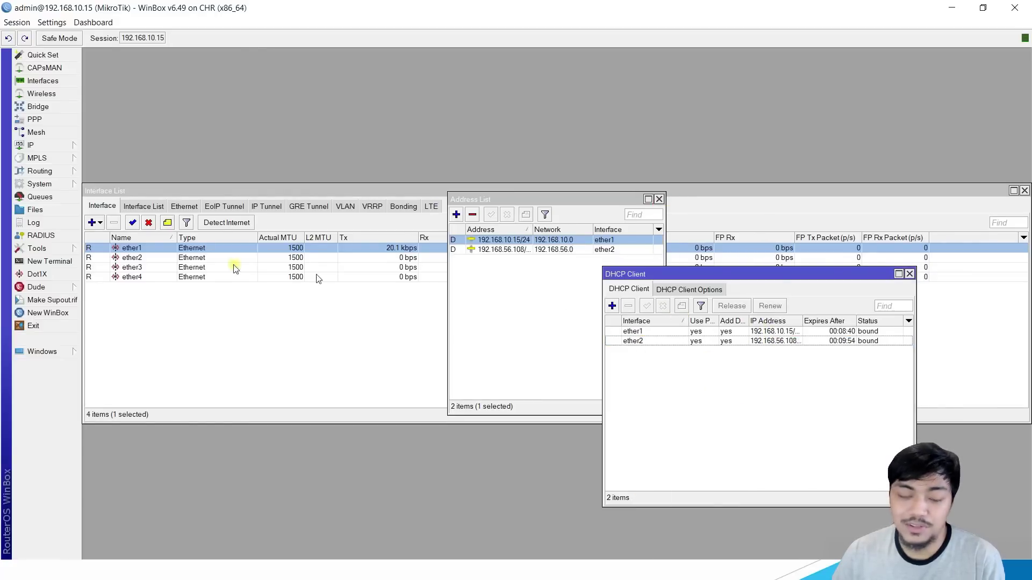
Step: Run 'ping google.com' in a new router terminal
click(50, 261)
text(ping goo)
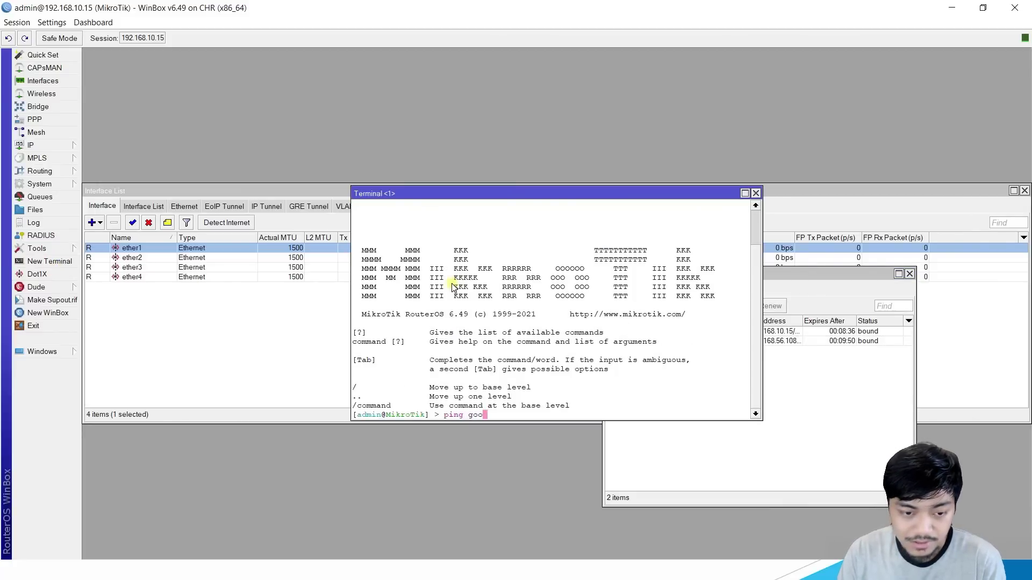
text(gle.co)
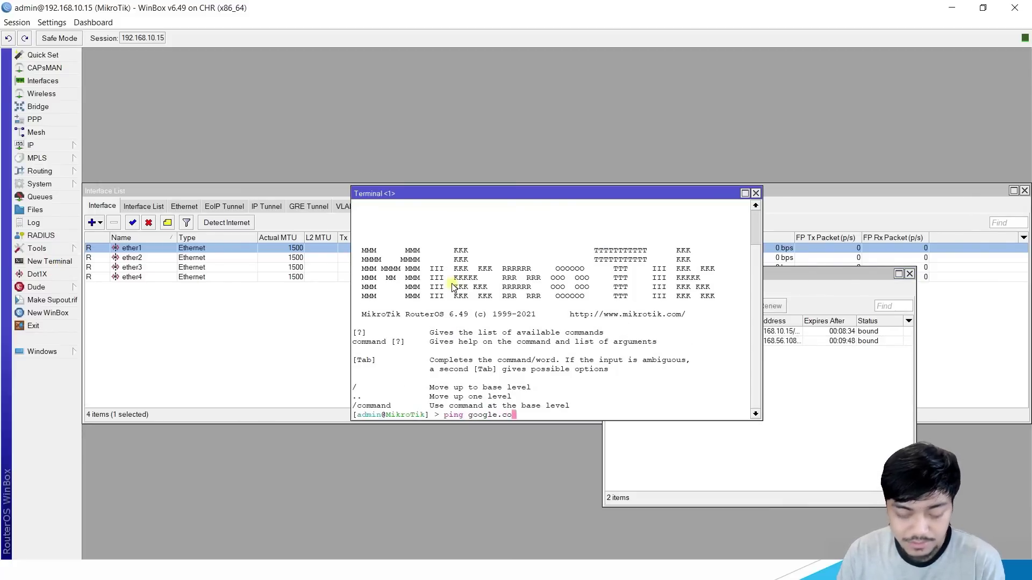
text(m)
key(Return)
drag(593, 195, 431, 275)
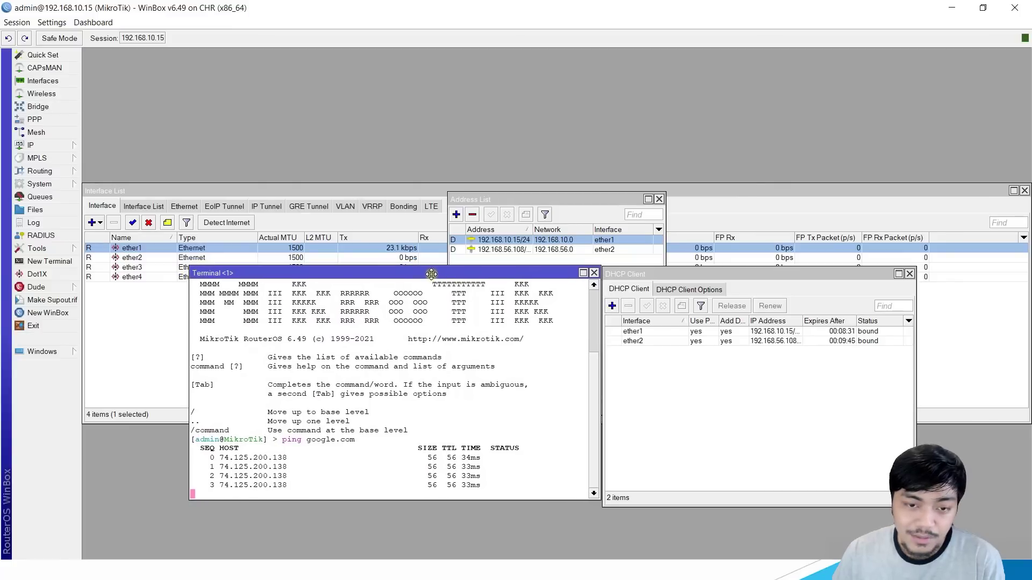
Step: Disable the ether1 DHCP client, leaving the ether2 client in place
click(777, 333)
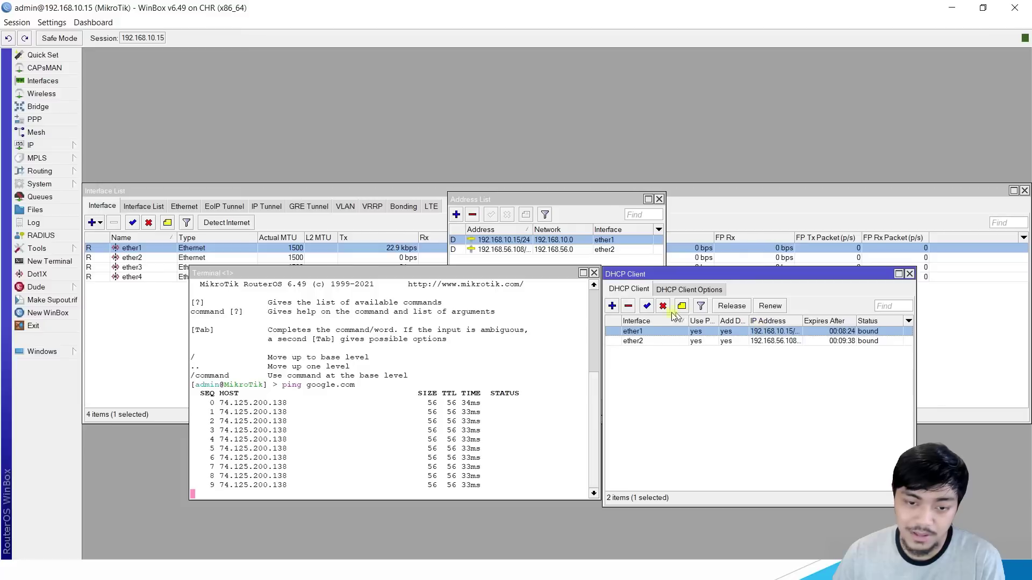
click(663, 305)
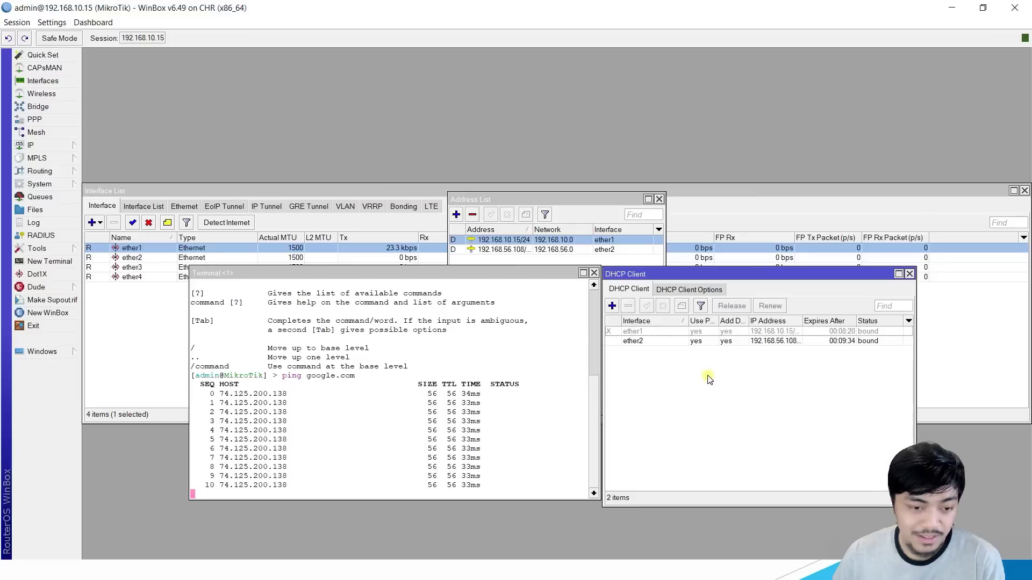
click(756, 341)
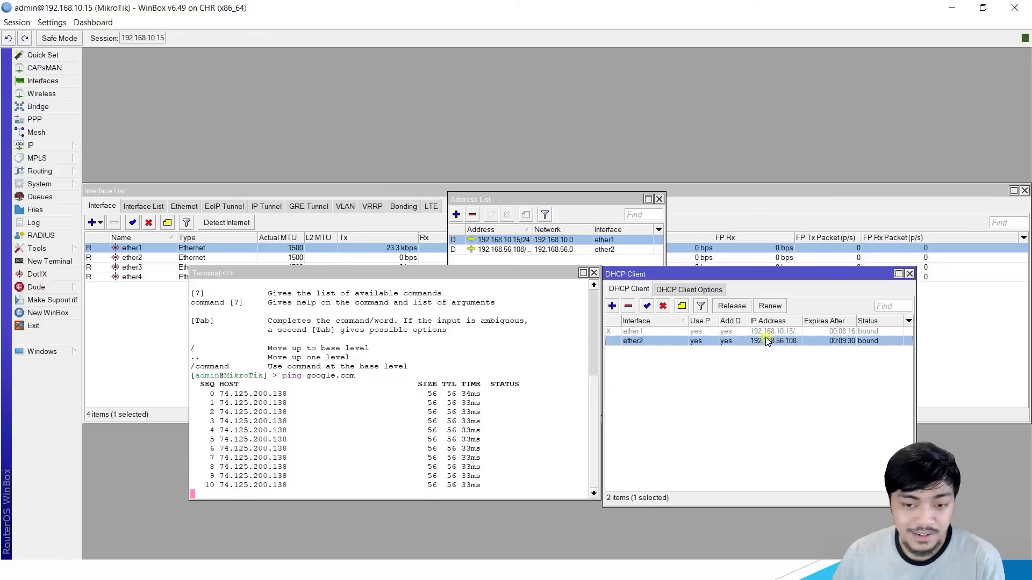
click(744, 397)
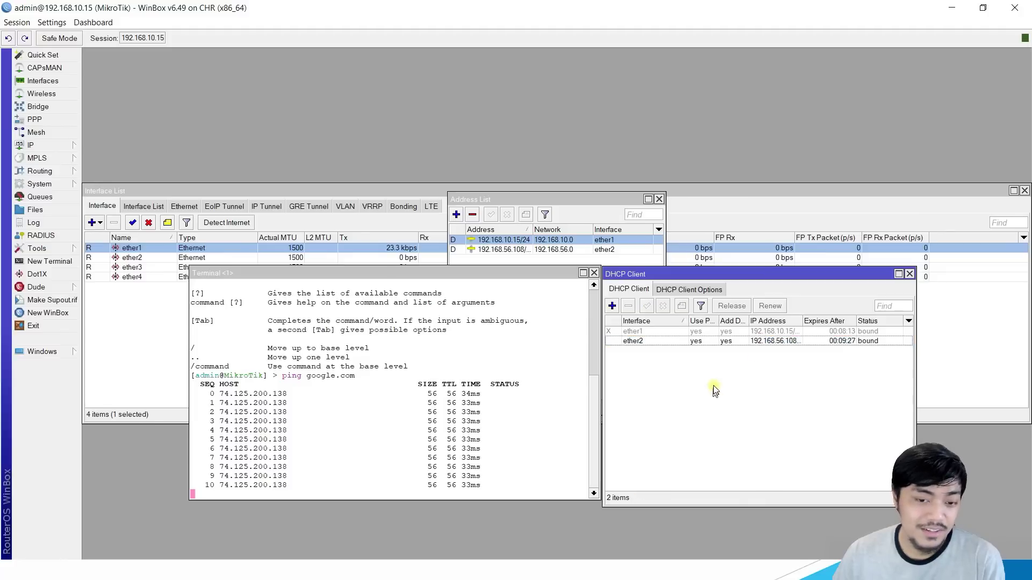
click(726, 340)
click(780, 363)
click(776, 342)
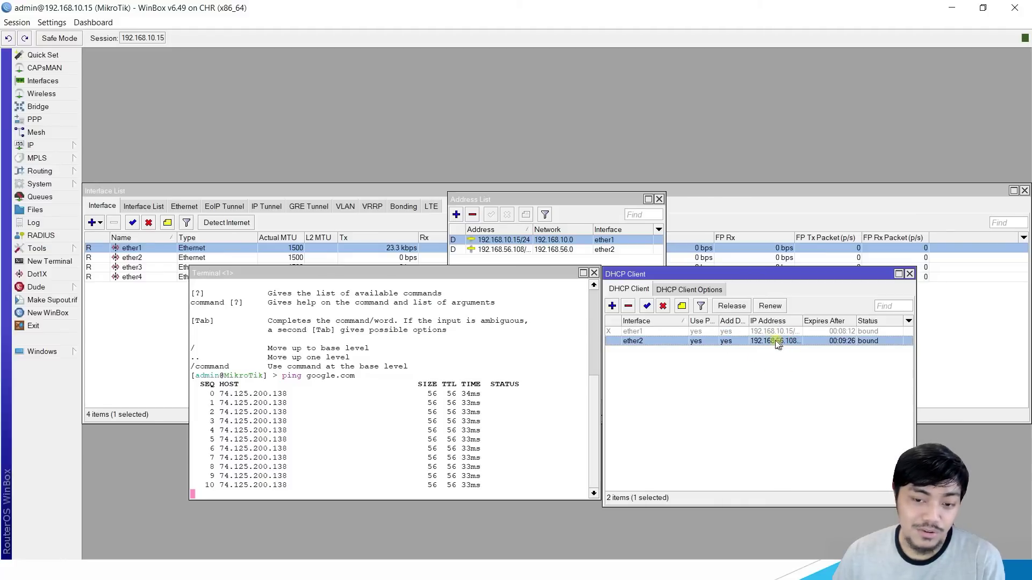
click(717, 384)
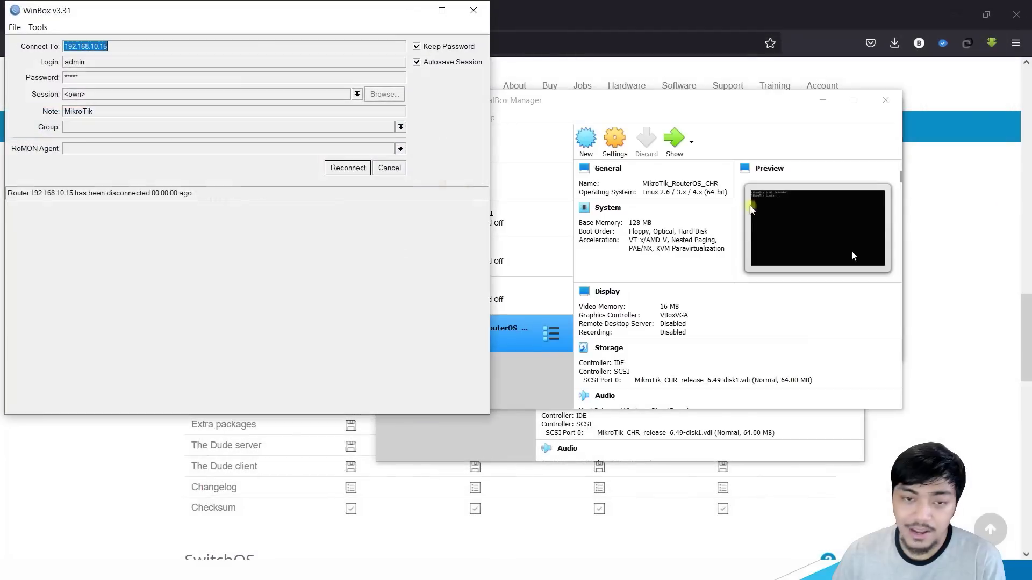
Step: Abort the 192.168.10.15 reconnect, refresh neighbors, and log into 08:00:27:1E:A4:ED
click(348, 168)
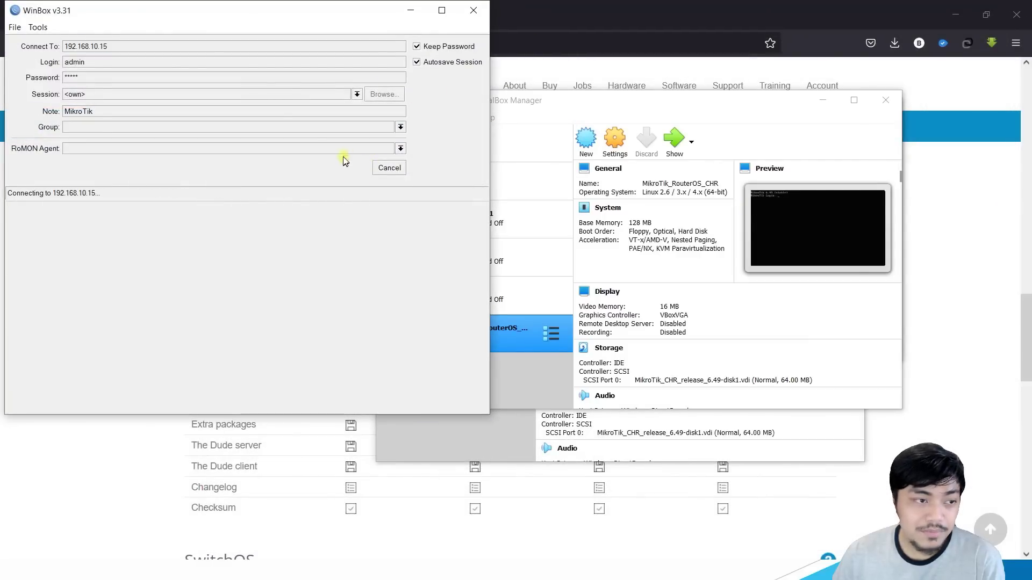
click(389, 168)
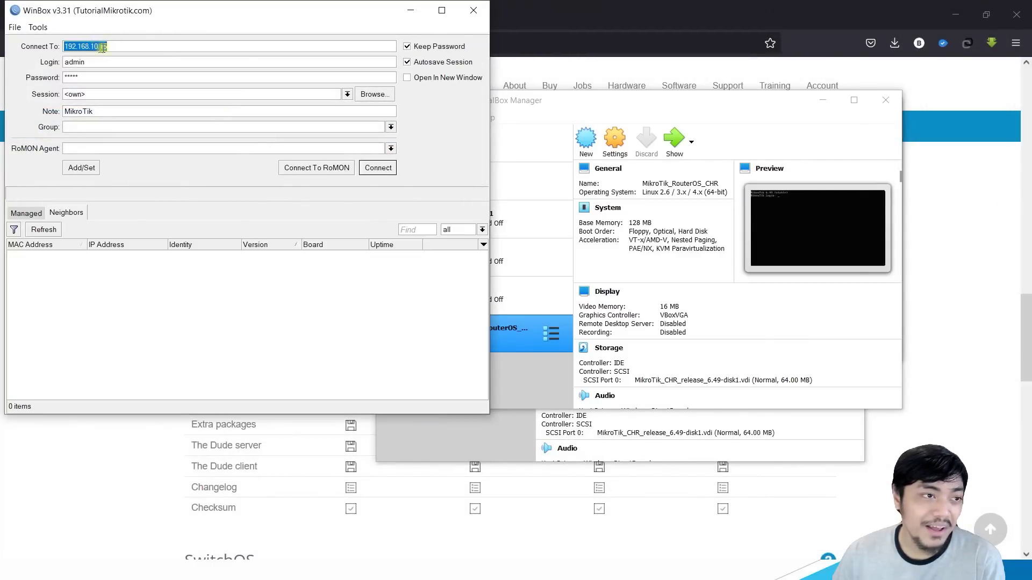
click(44, 230)
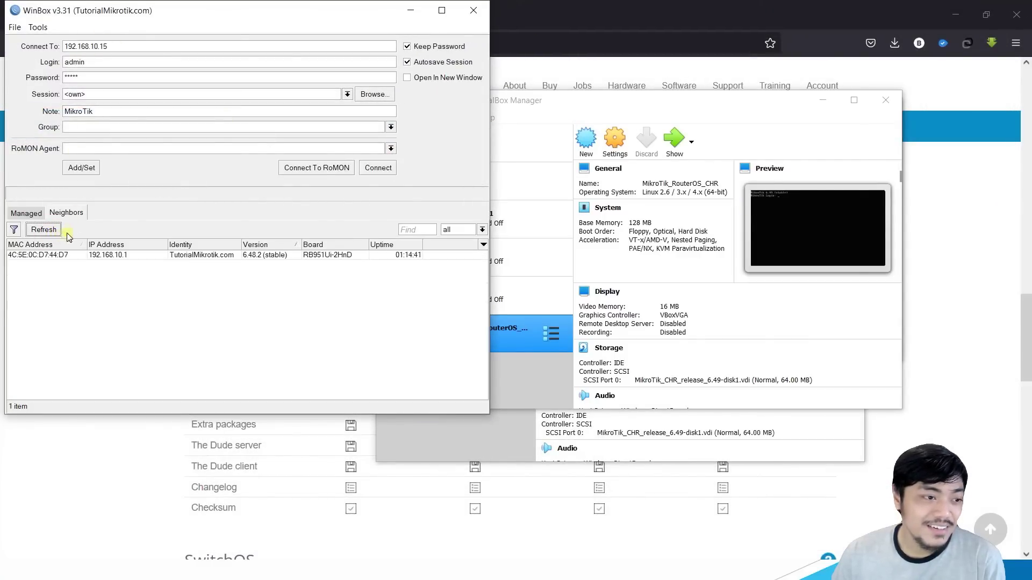
click(31, 278)
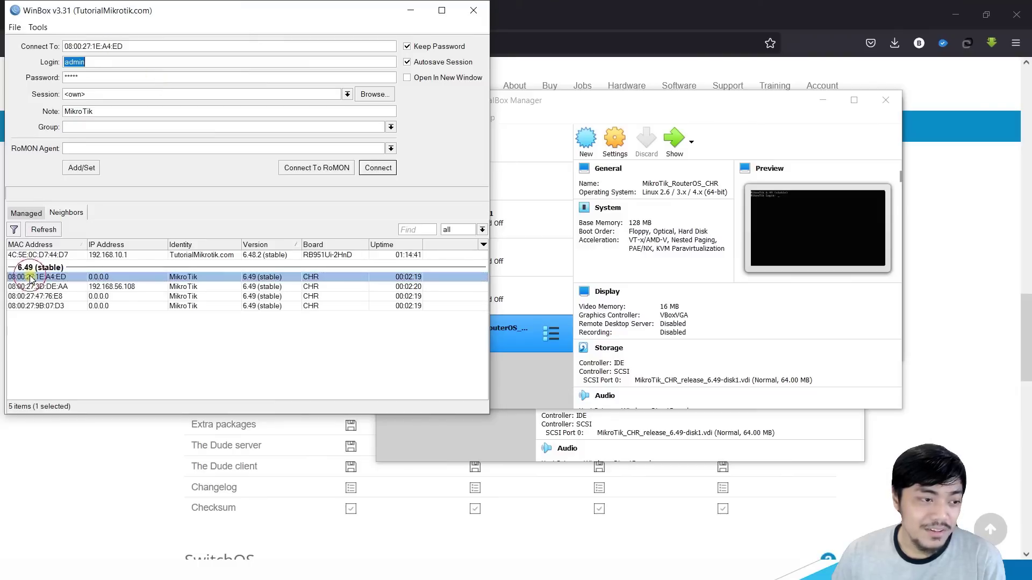
click(378, 167)
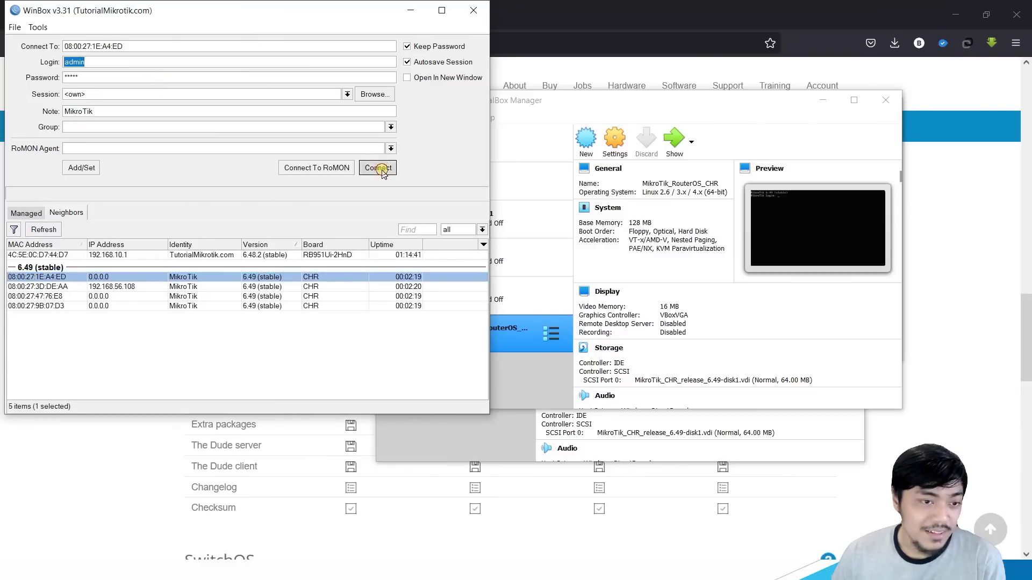
drag(568, 145, 843, 187)
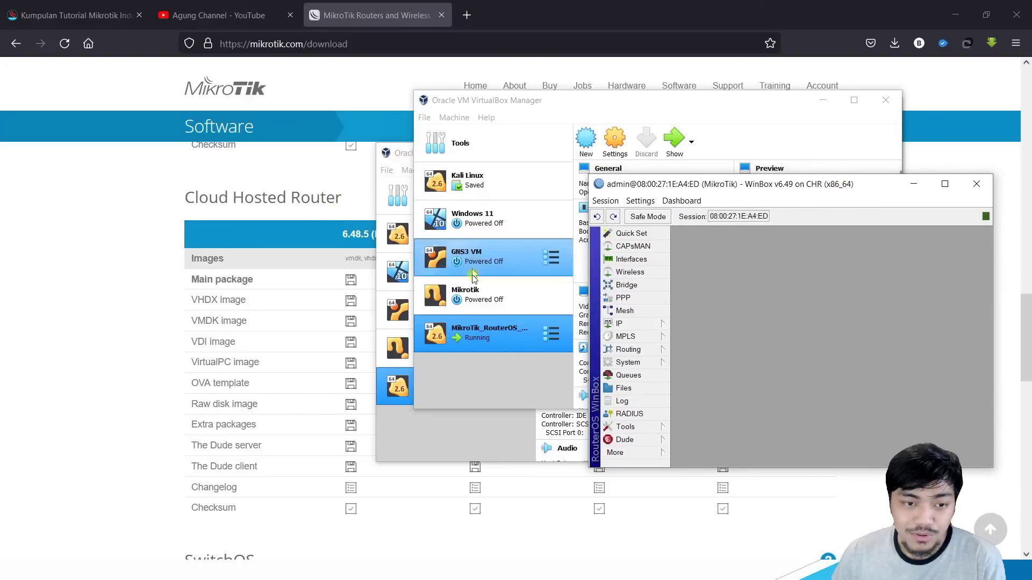
Step: Check the 192.168.56.108 address and run 'ping google.com' from a new terminal
double_click(698, 184)
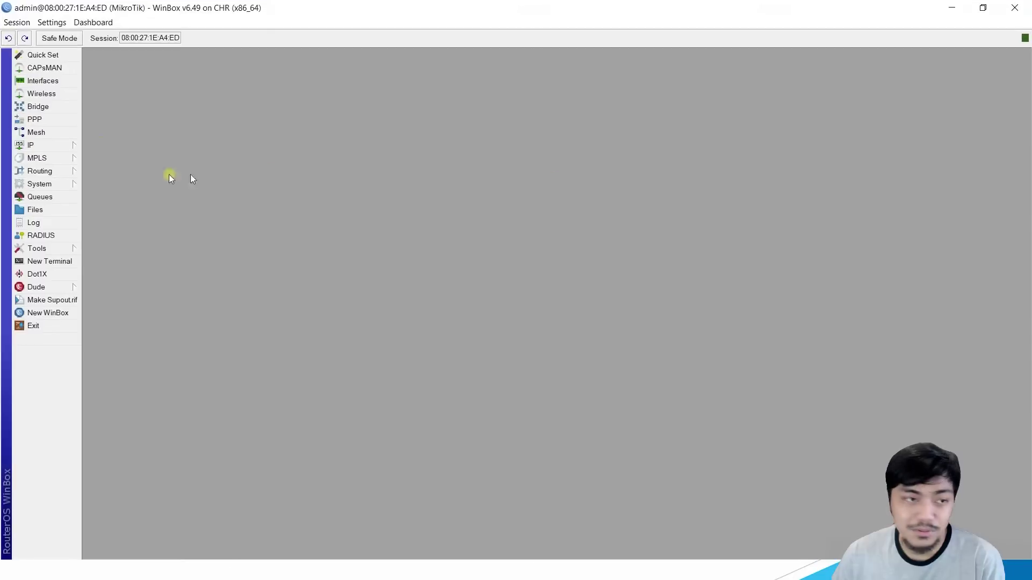
click(46, 145)
click(113, 171)
click(531, 242)
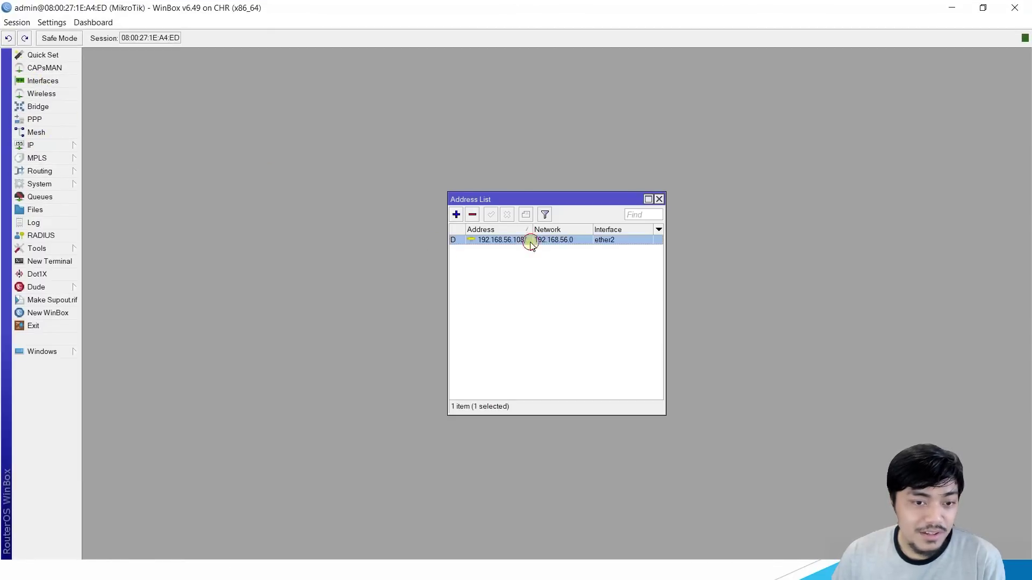
click(49, 262)
text(ping google.com)
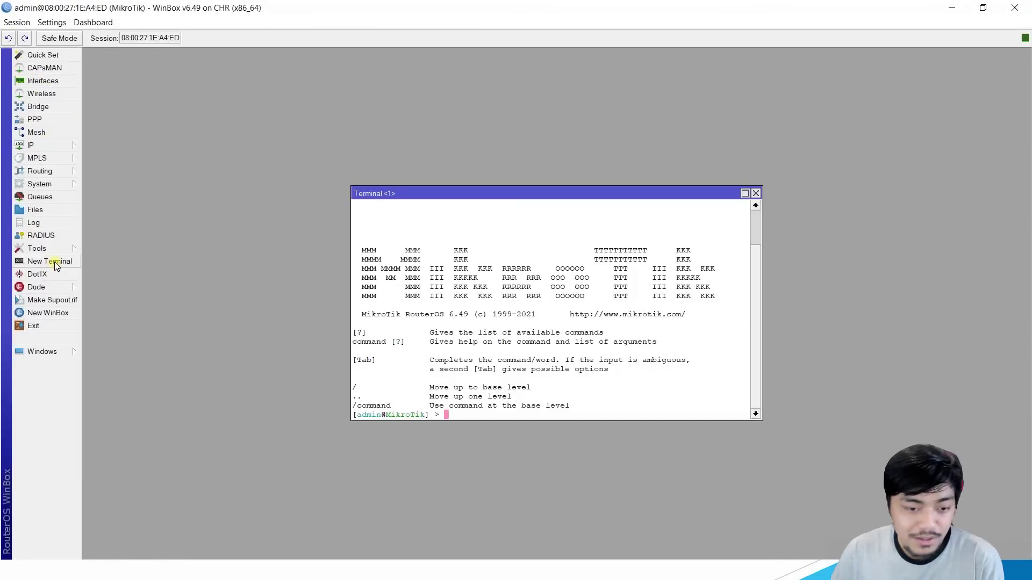
key(Return)
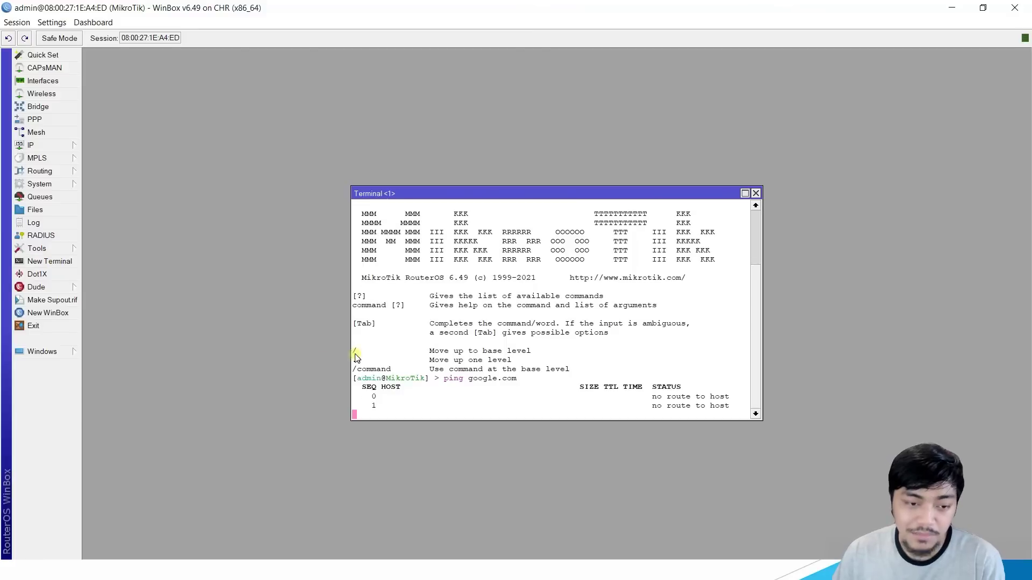
Step: Open the route list and keep the ether2 DHCP client's default route option at yes
click(30, 147)
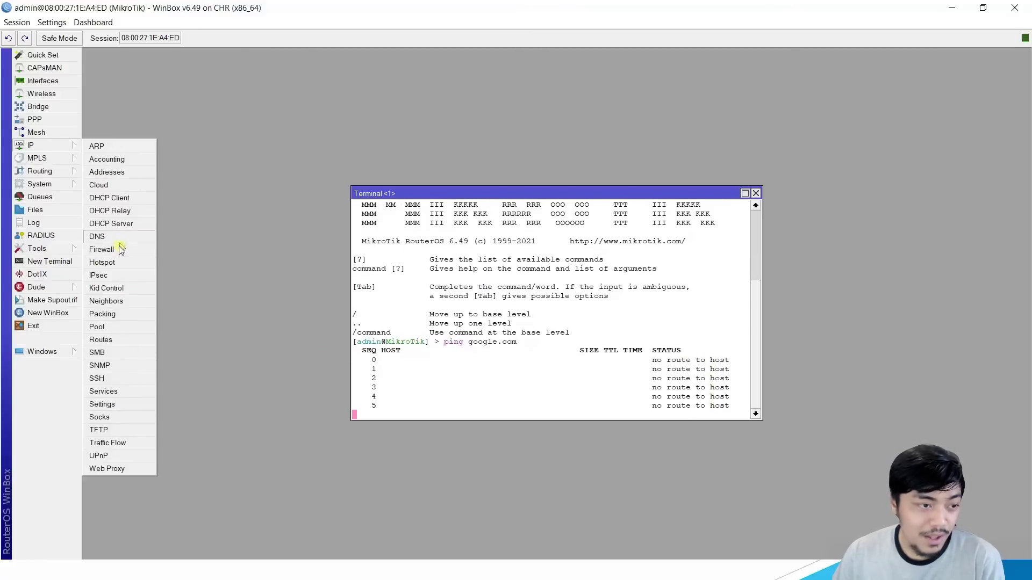
click(123, 344)
click(506, 200)
drag(506, 194, 715, 340)
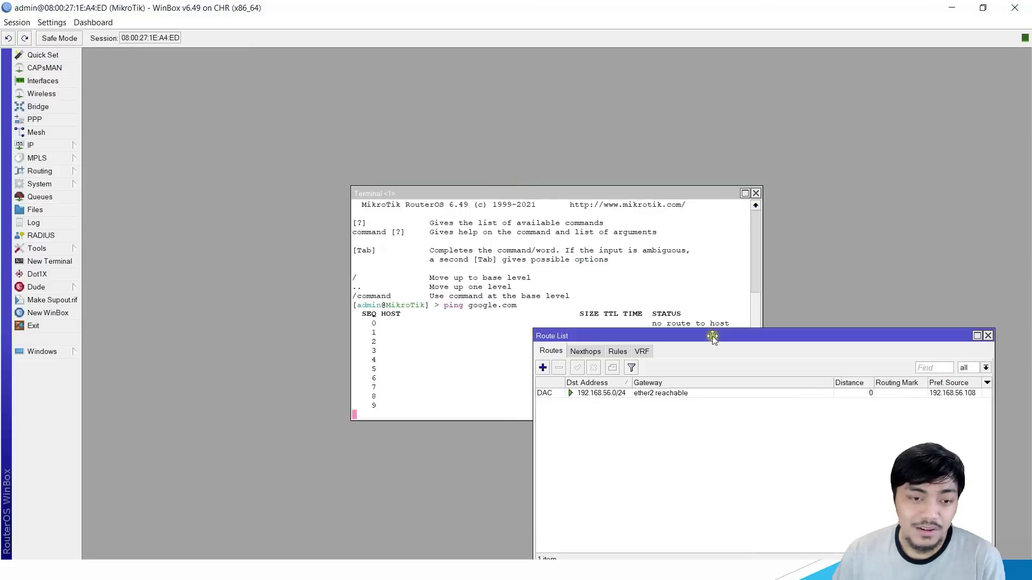
click(30, 146)
click(134, 196)
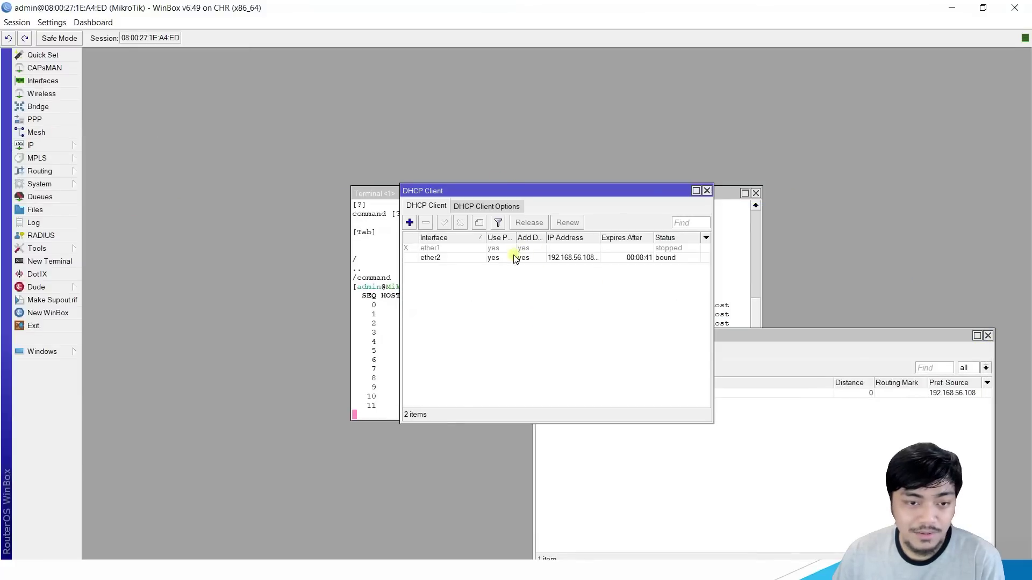
double_click(517, 258)
click(531, 292)
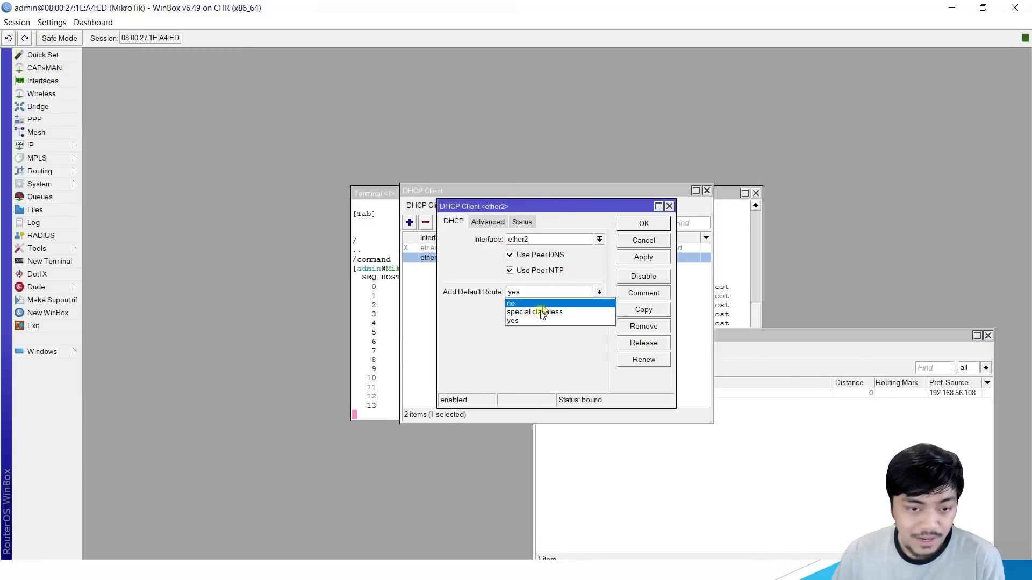
click(529, 319)
click(649, 256)
click(644, 224)
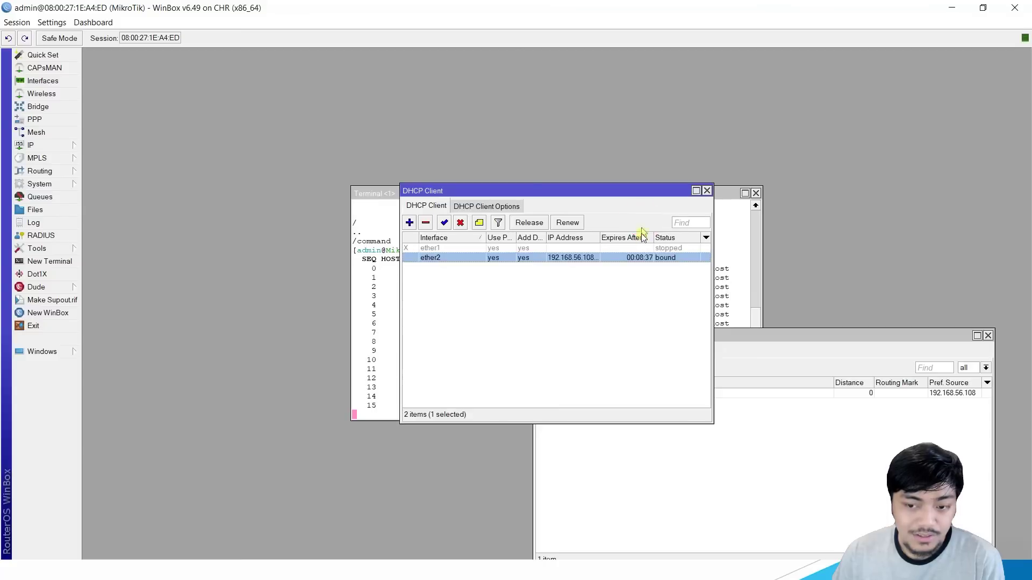
click(553, 334)
Step: Add a static route 0.0.0.0/0 with gateway ether2
click(836, 463)
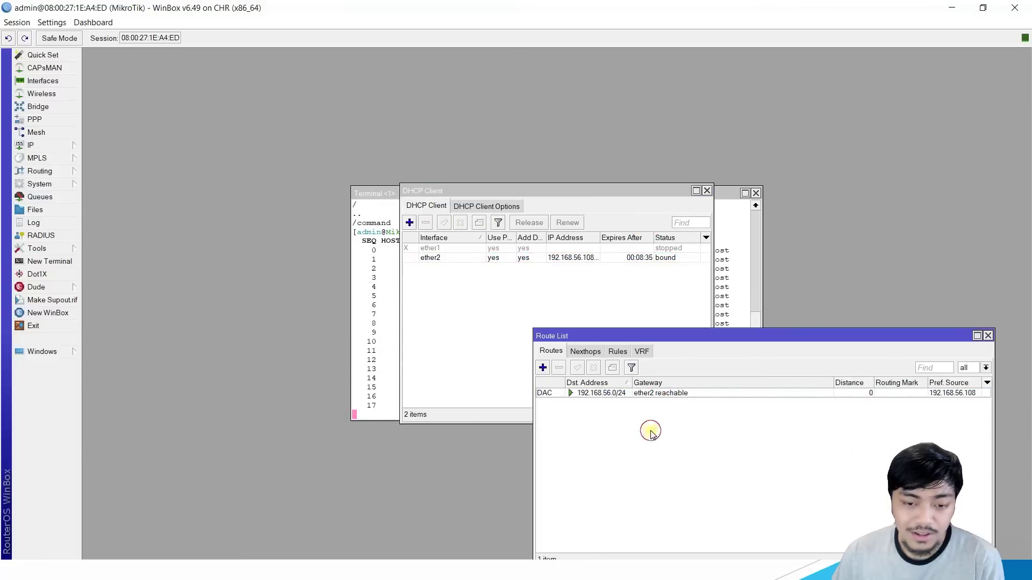
click(541, 368)
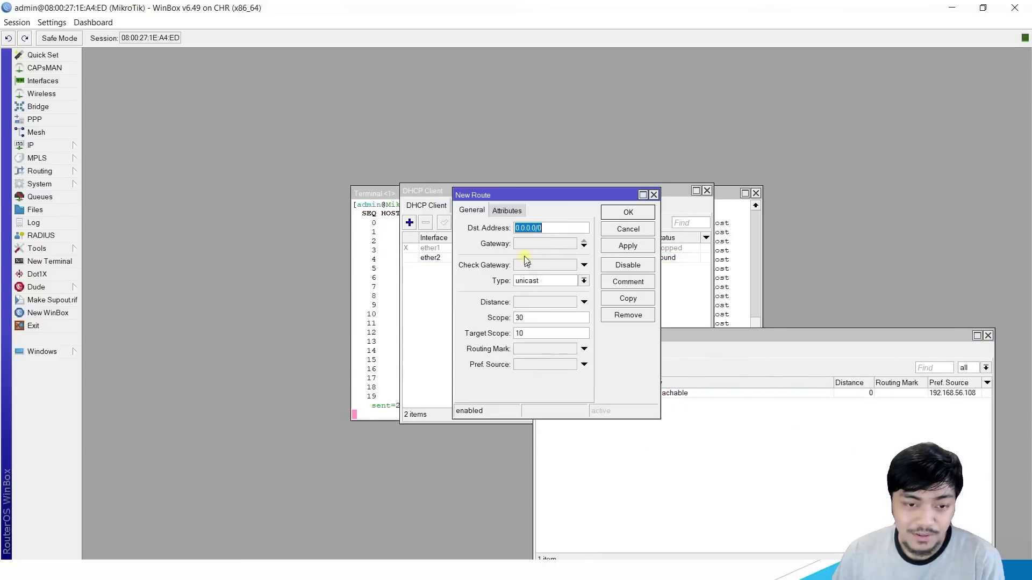
click(638, 244)
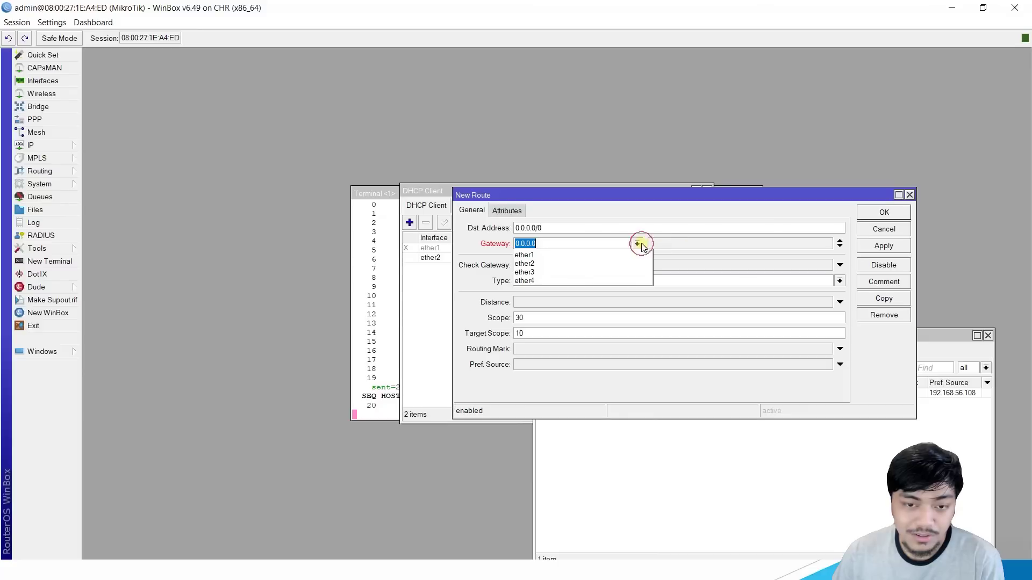
click(576, 263)
click(884, 212)
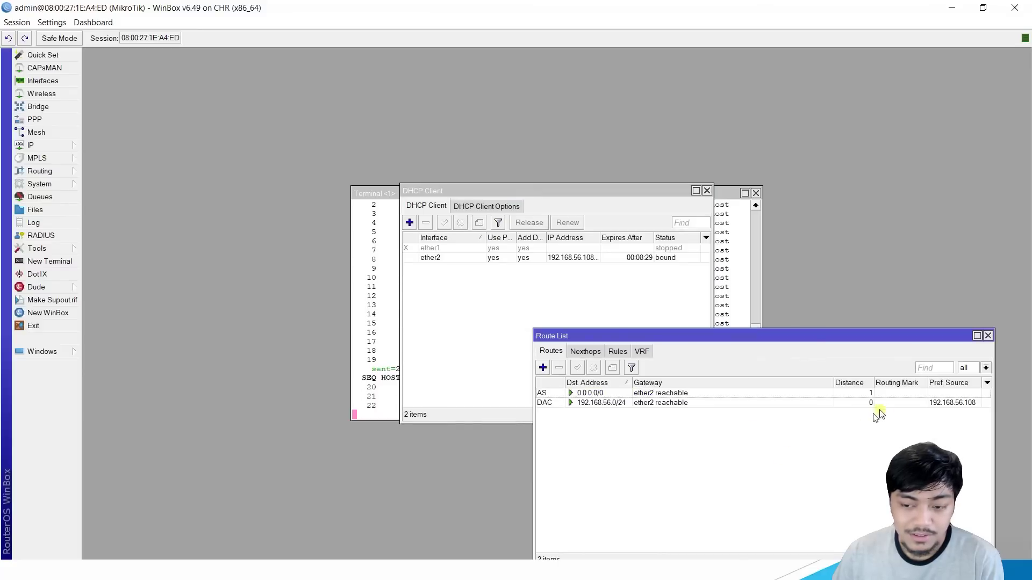
Step: Review the ping output, which still shows timeouts and packet loss
click(727, 266)
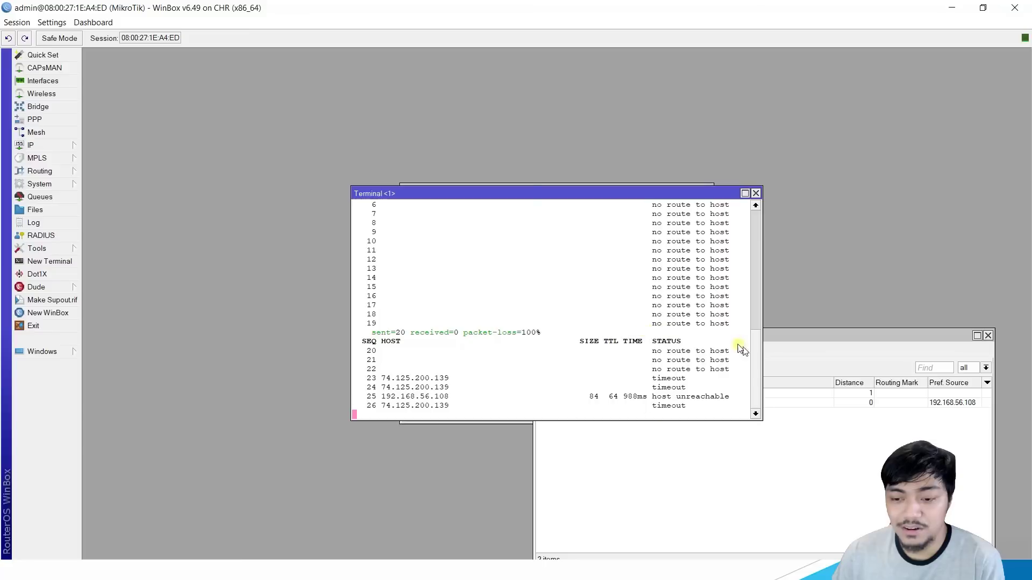
click(798, 483)
click(449, 316)
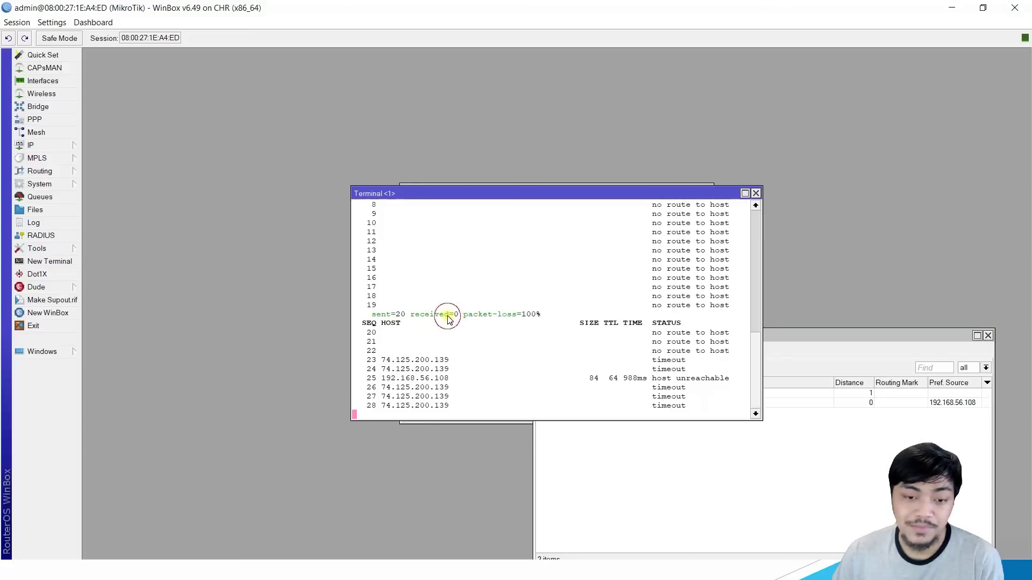
click(759, 436)
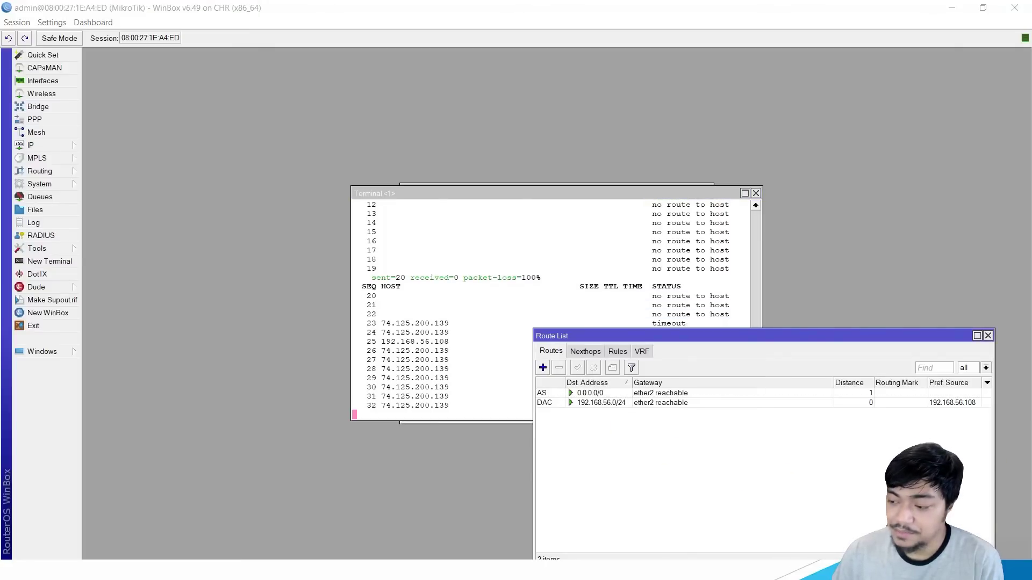
key(alt+Tab)
Step: Start the Mikrotik VM, dismiss the keyboard capture notice, and position its console
click(495, 291)
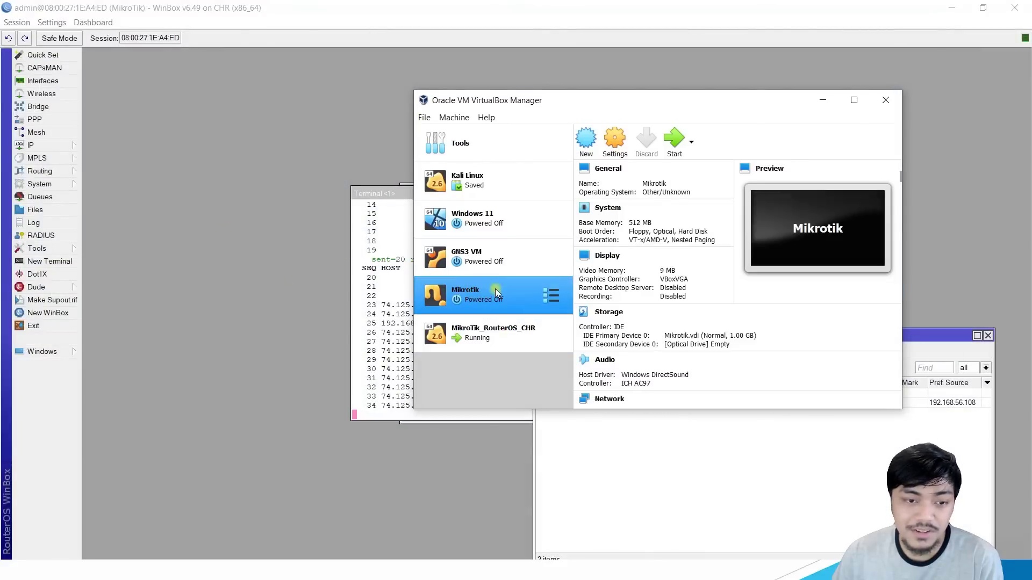
click(672, 148)
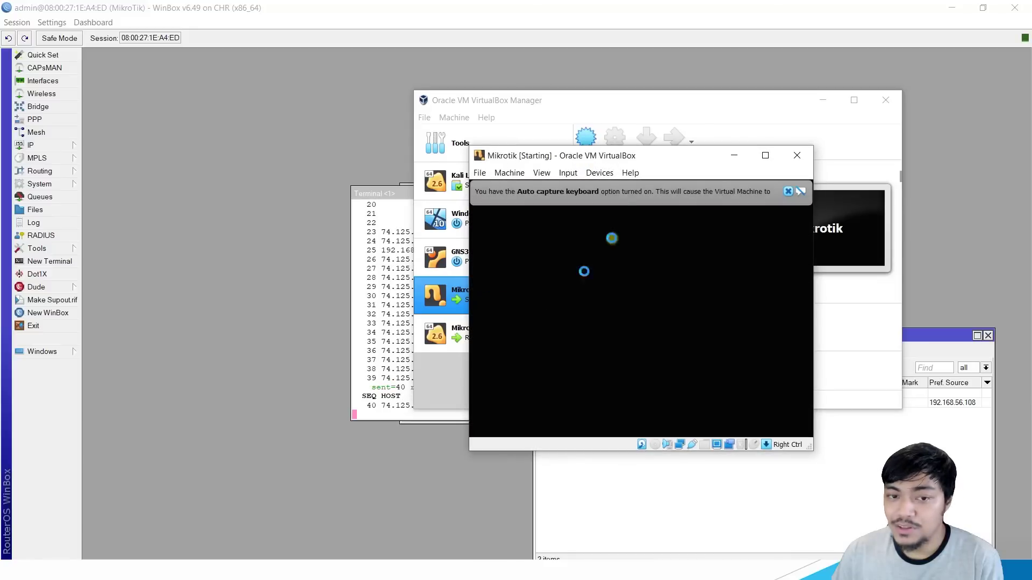
drag(608, 158, 866, 109)
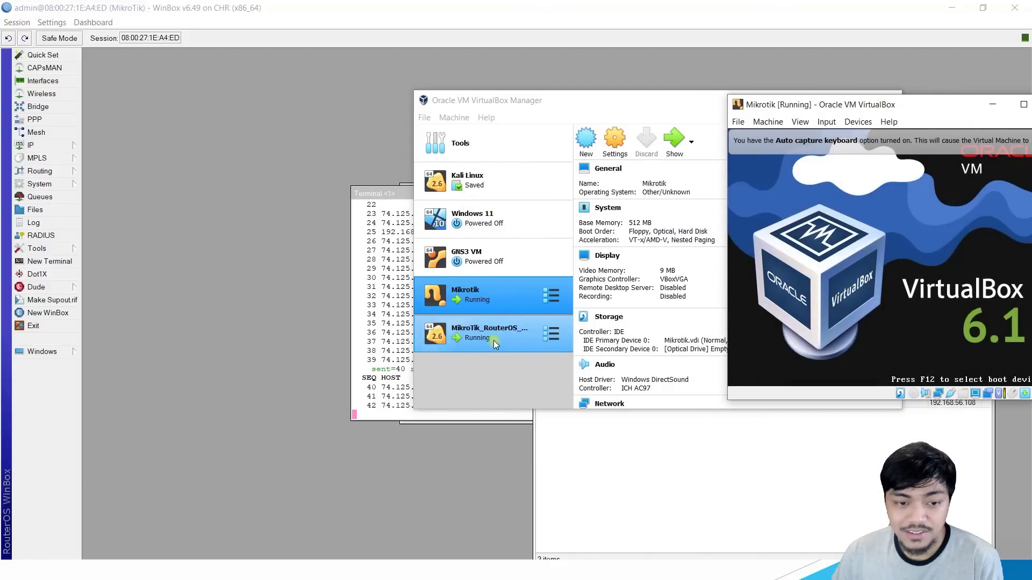
click(473, 292)
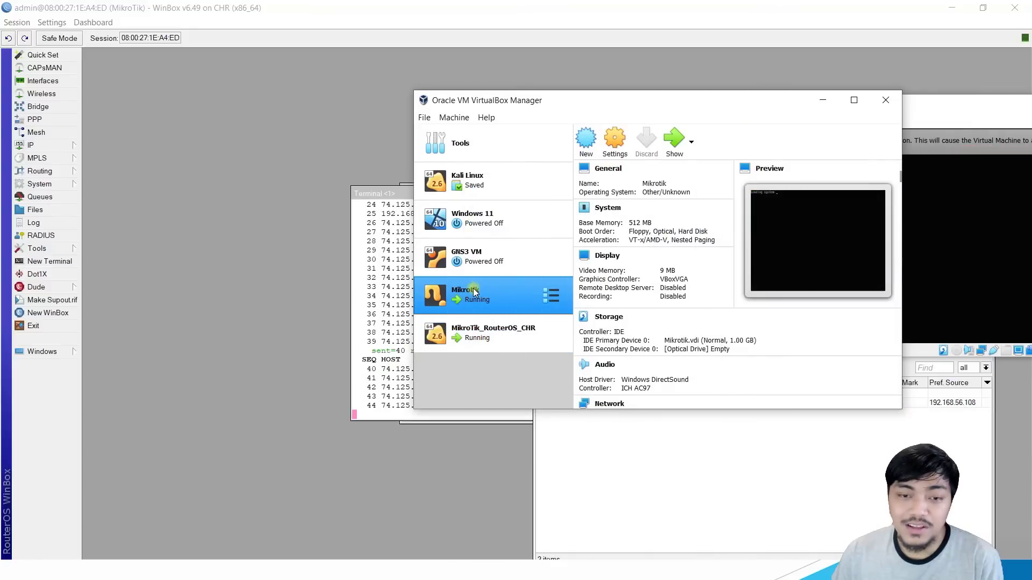
drag(923, 109, 747, 110)
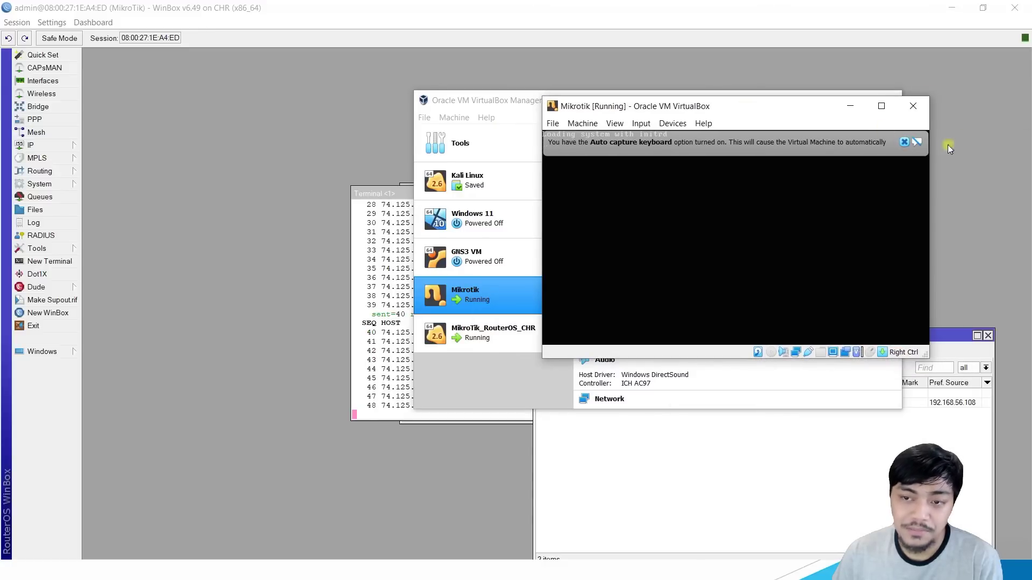
click(905, 142)
drag(723, 107, 762, 97)
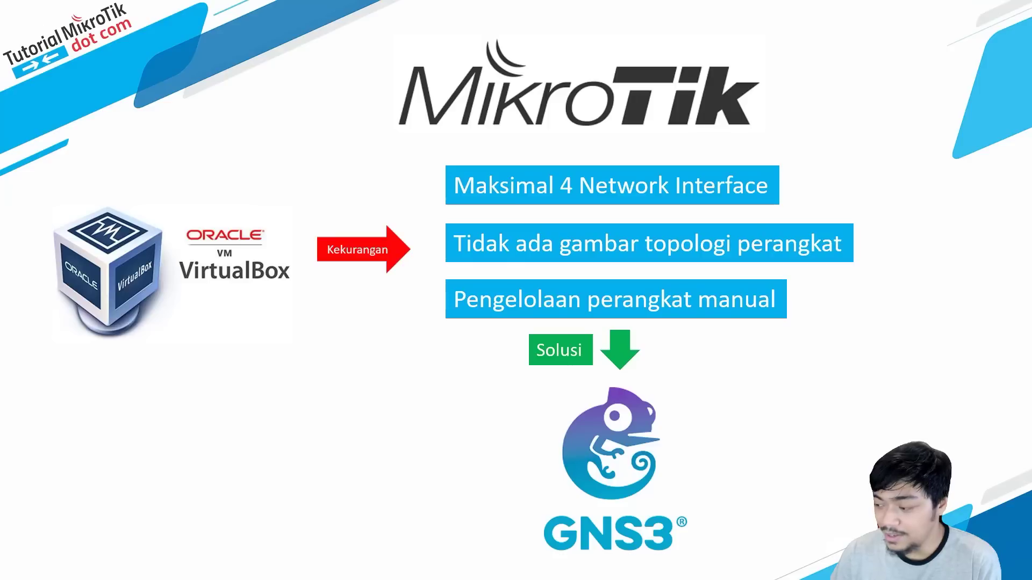
Step: Arrange the MikroTik_RouterOS_CHR and Mikrotik consoles, then return to the slide
key(Right)
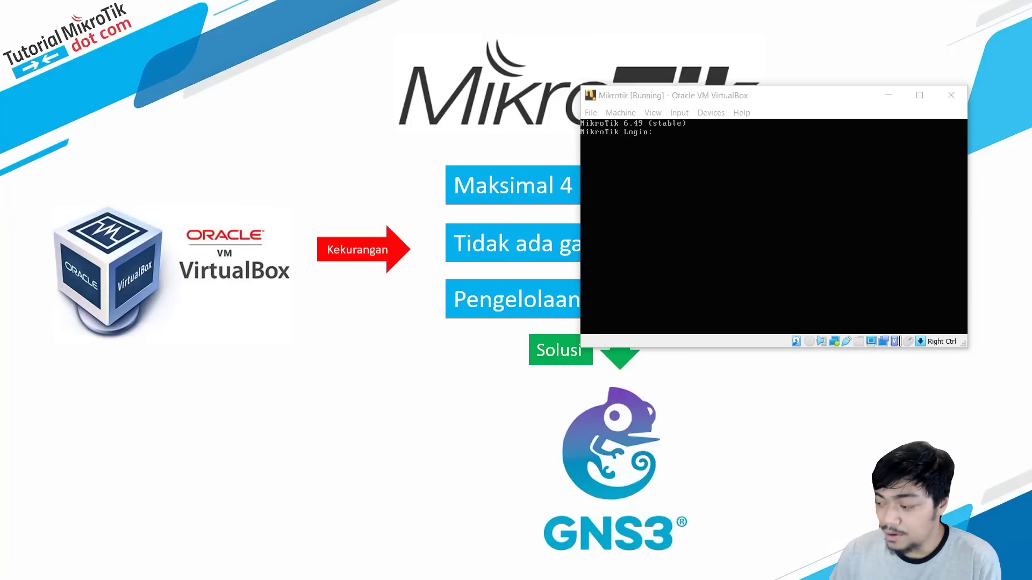
key(Right)
drag(718, 116, 783, 167)
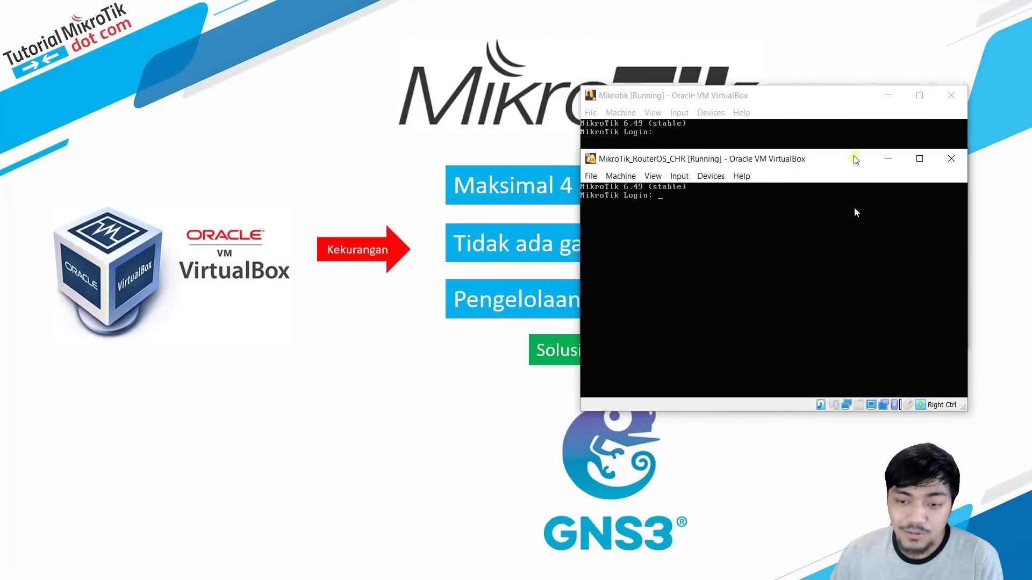
click(828, 116)
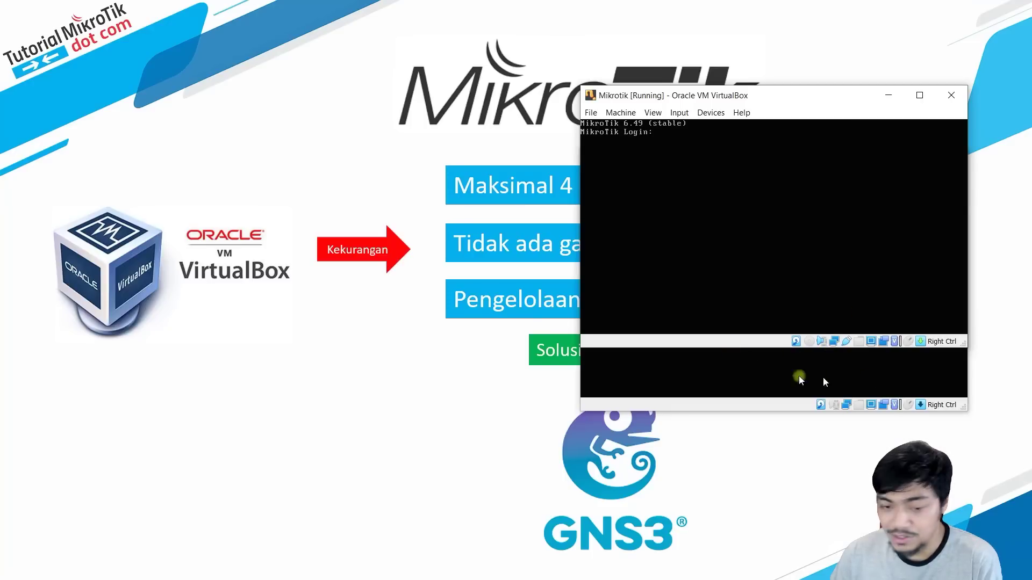
click(576, 250)
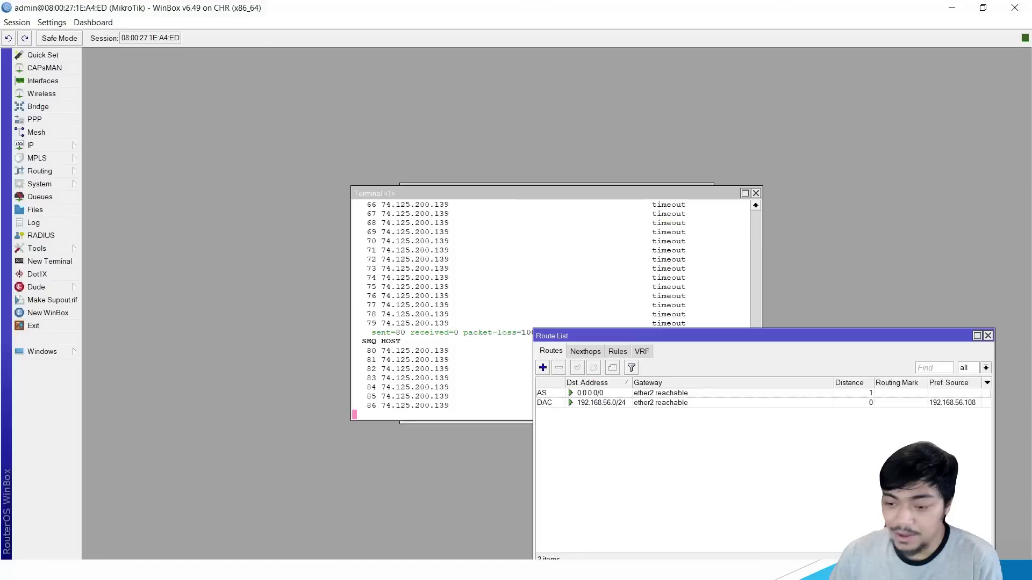
Step: In a new WinBox window, select neighbor 08:00:27:87:AA:AB and connect
click(55, 316)
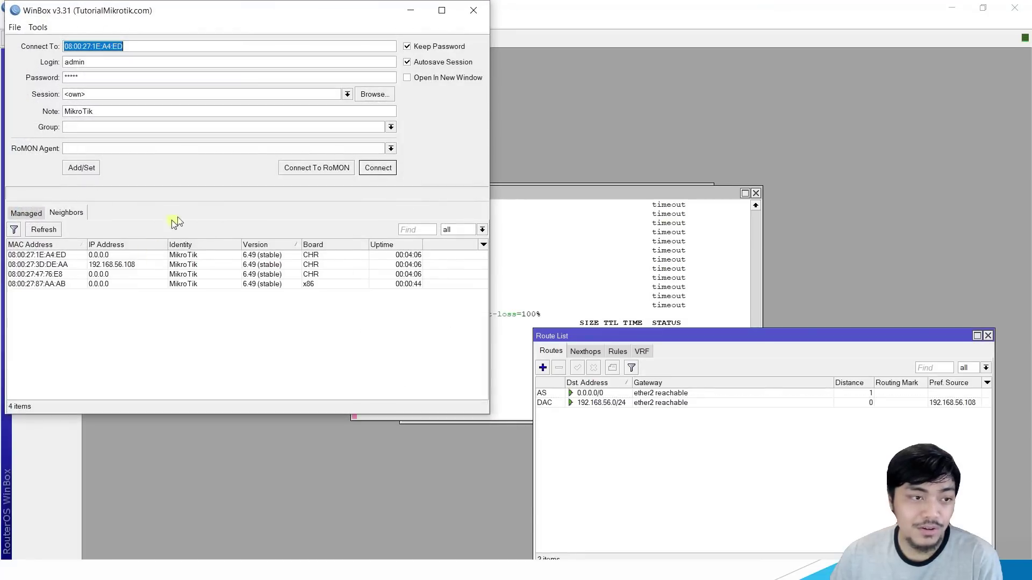
click(330, 317)
click(329, 327)
click(331, 317)
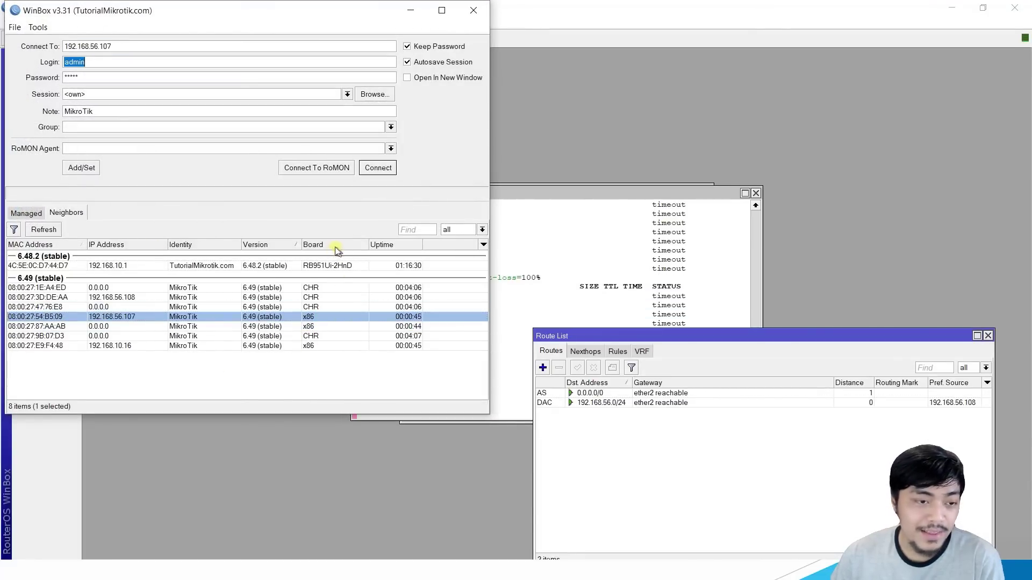
click(325, 296)
click(317, 316)
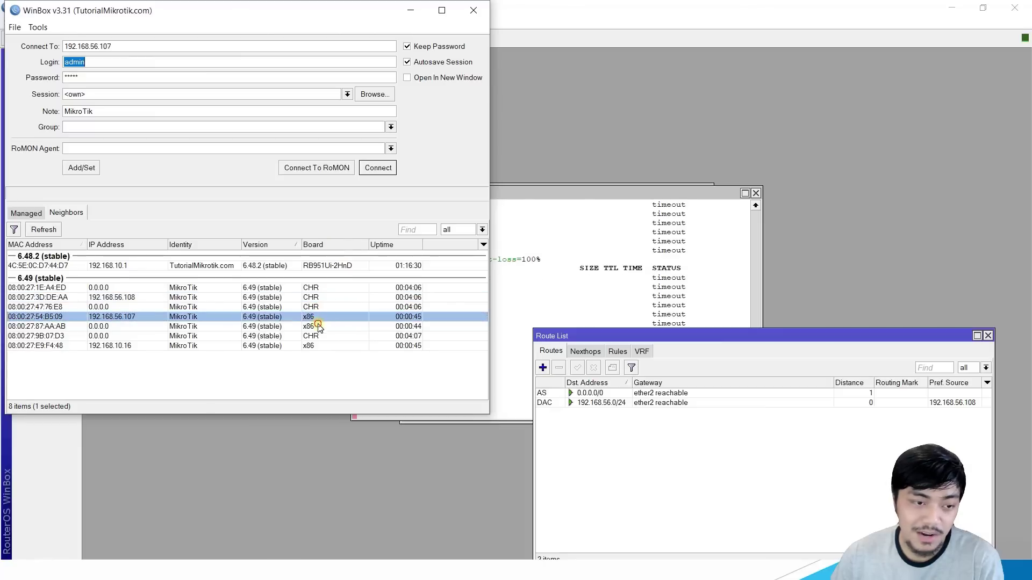
click(316, 326)
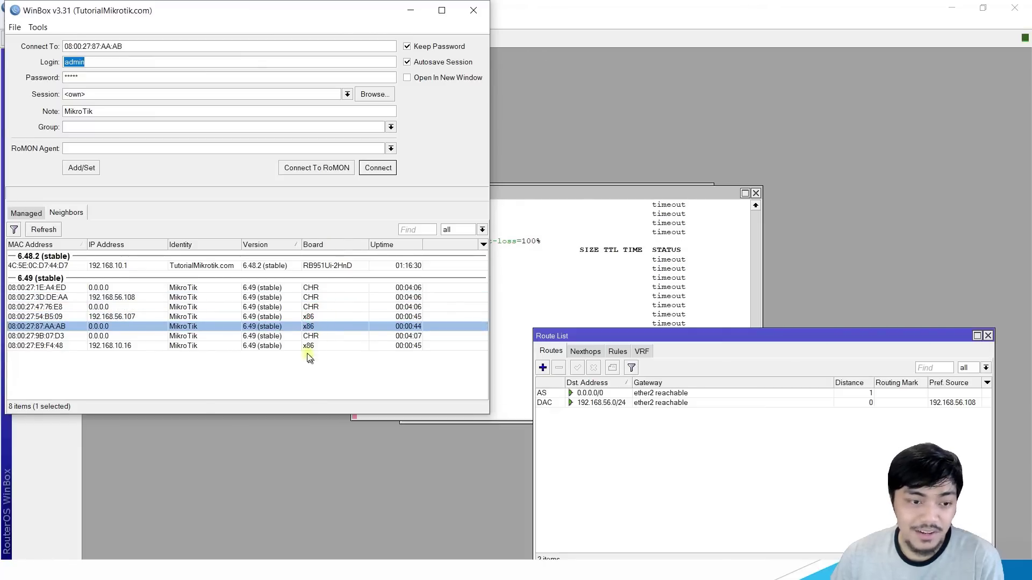
click(329, 307)
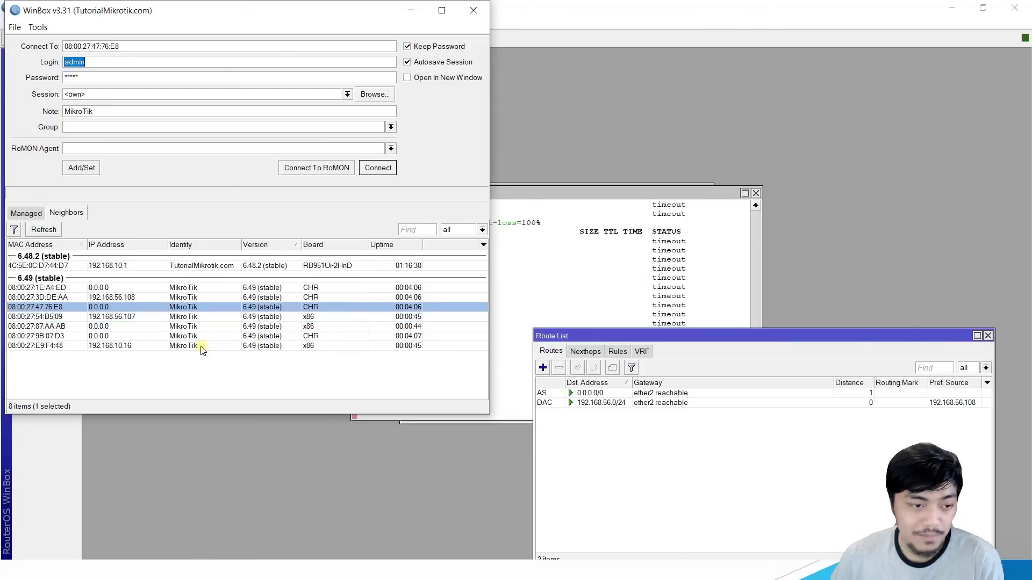
click(272, 317)
click(123, 327)
click(32, 326)
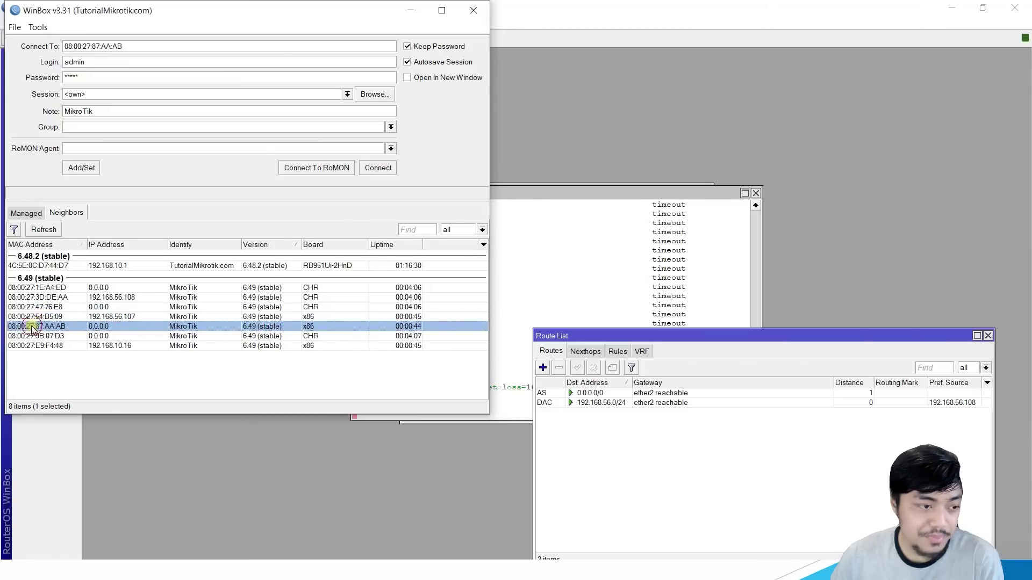
click(383, 168)
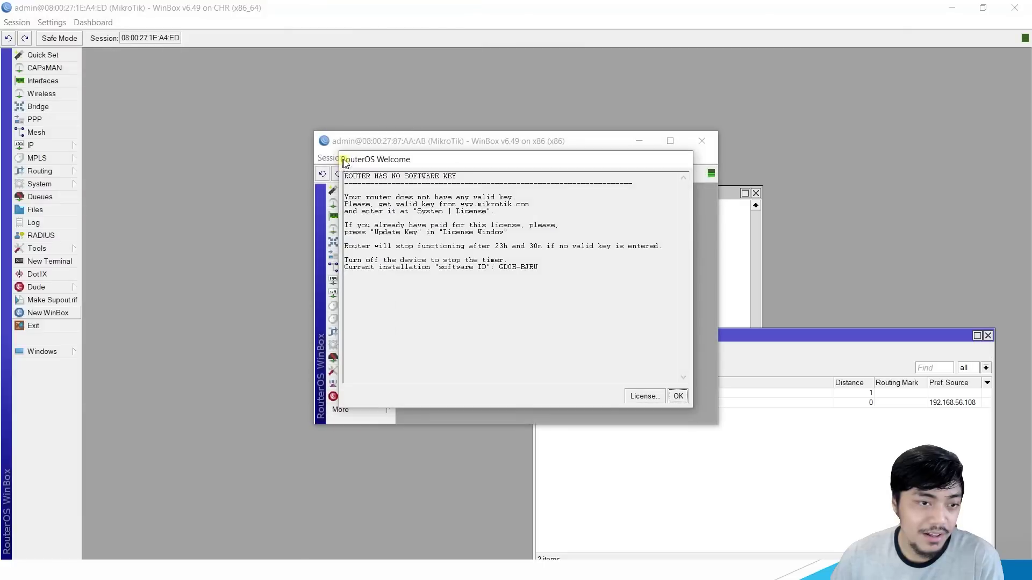
Step: Dismiss the licence welcome and tile both router sessions side by side
click(677, 397)
drag(492, 143, 802, 115)
drag(479, 196, 285, 201)
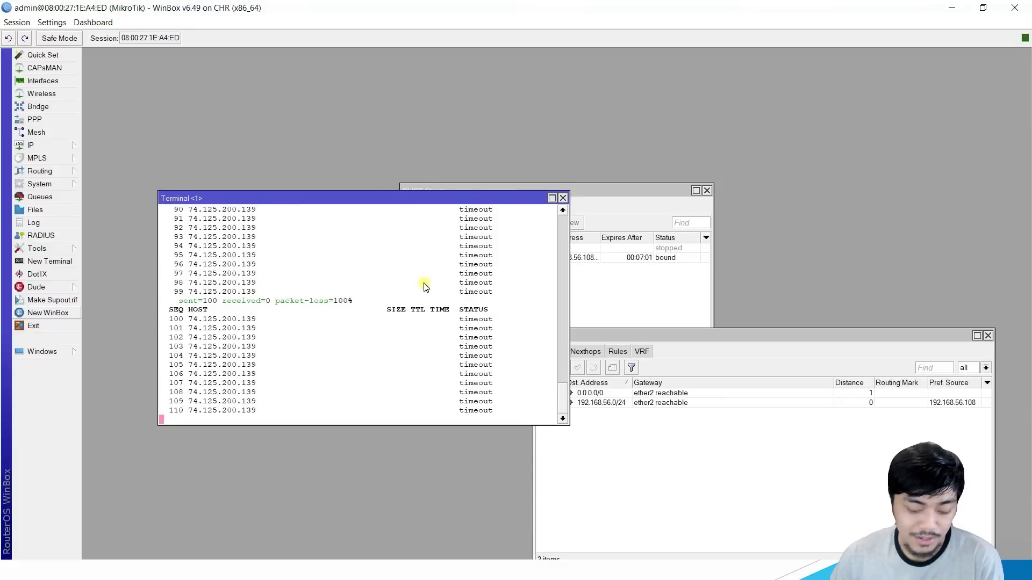
drag(506, 6, 2, 116)
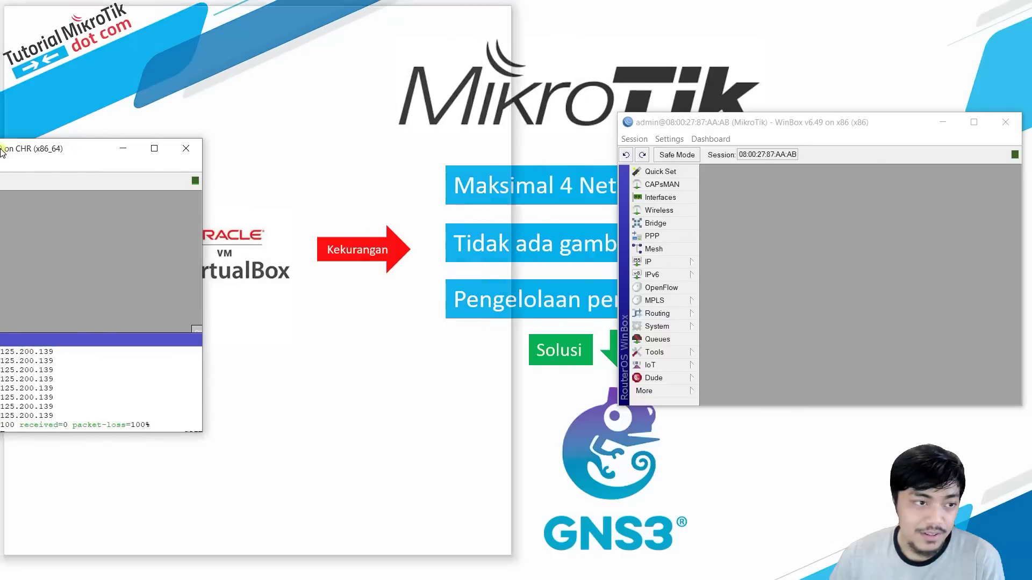
click(677, 97)
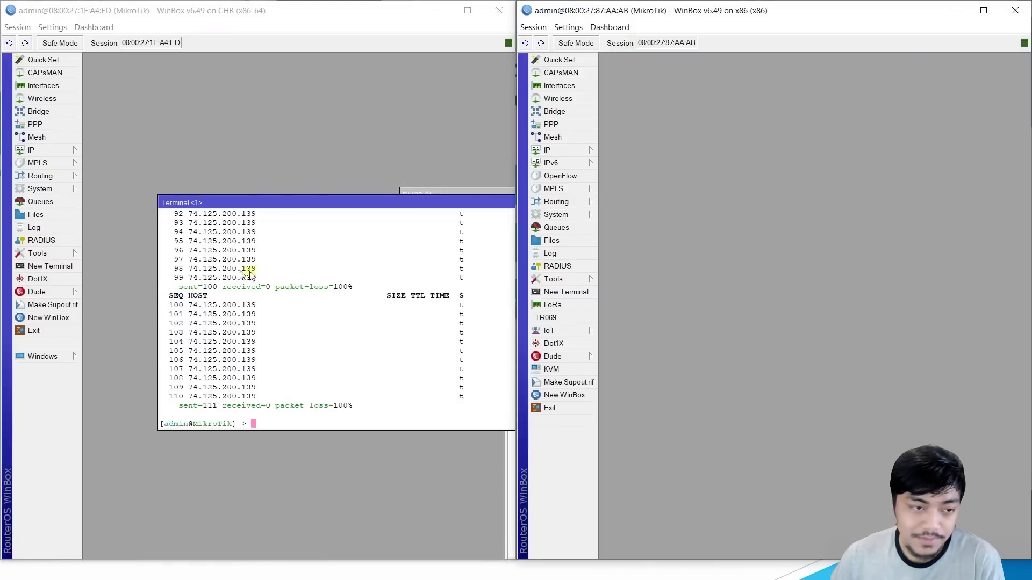
Step: Check the IP address lists on both routers, noting the 192.168.56.107 entry
drag(289, 208, 197, 178)
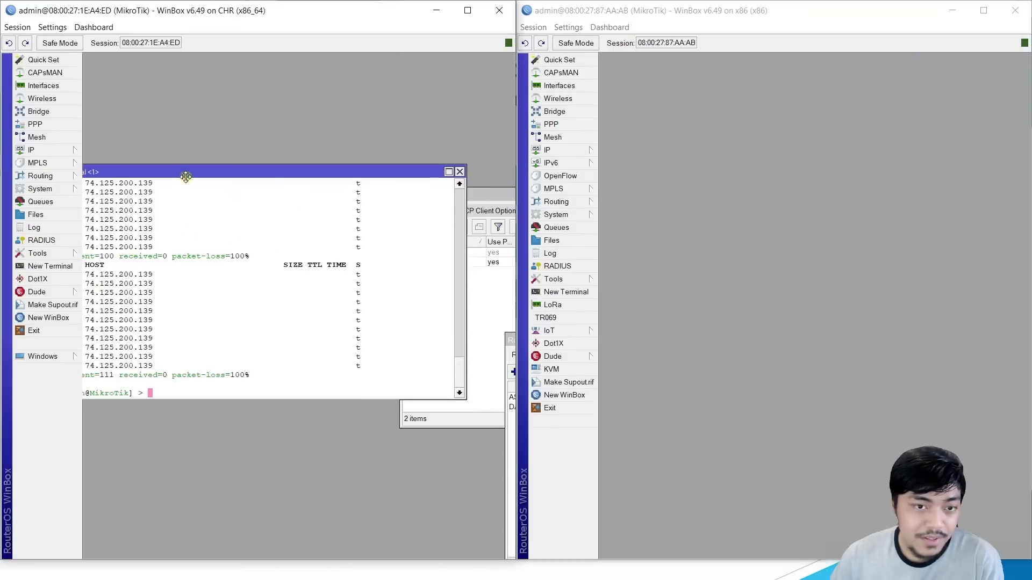
click(566, 153)
click(640, 177)
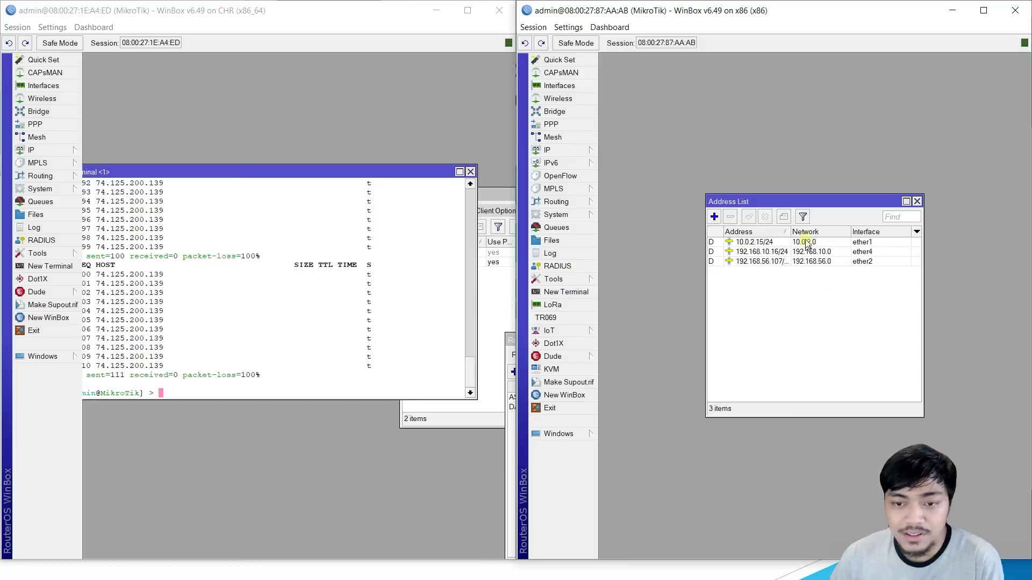
drag(789, 232, 816, 237)
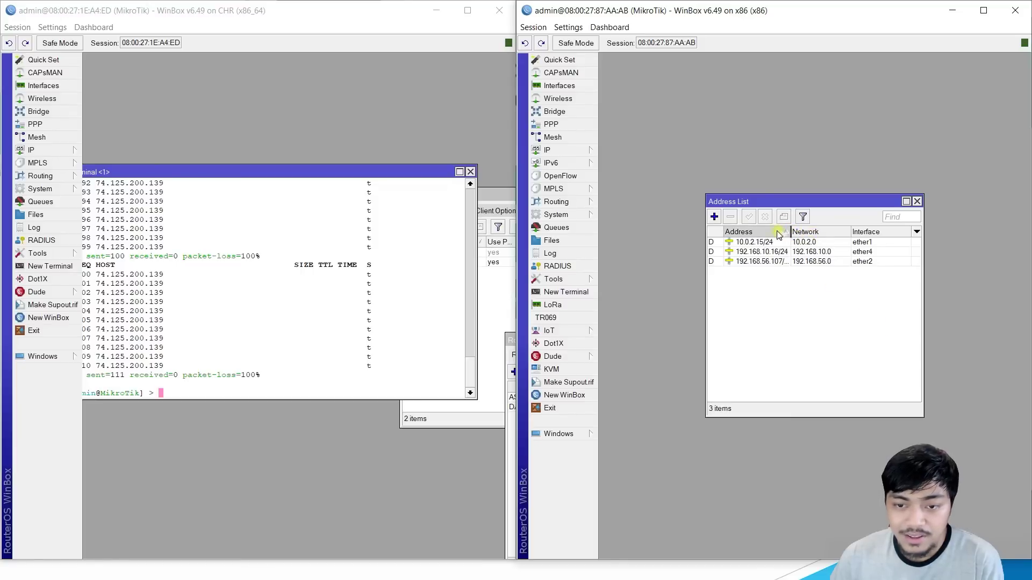
click(764, 264)
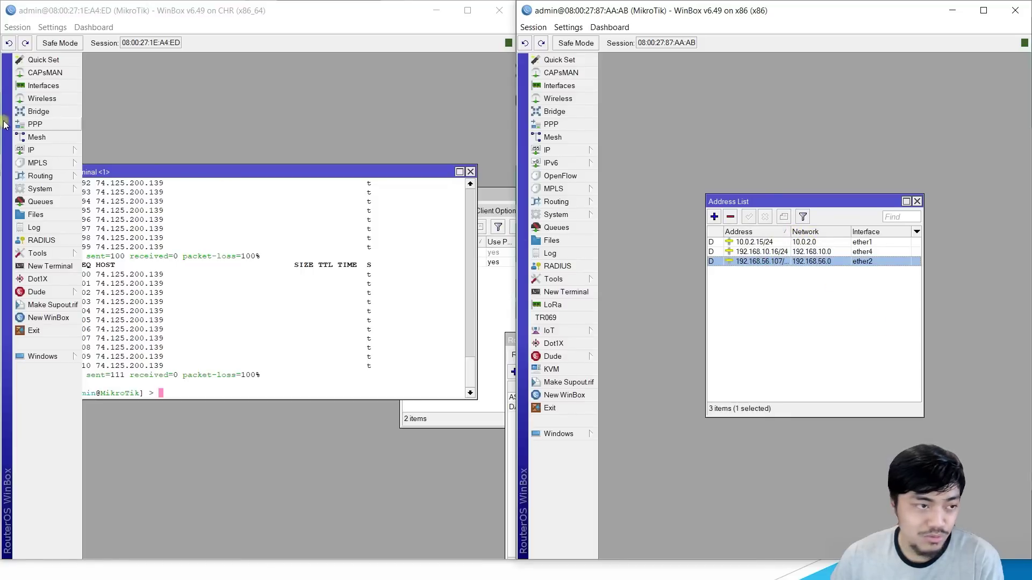
click(37, 150)
click(127, 173)
click(388, 268)
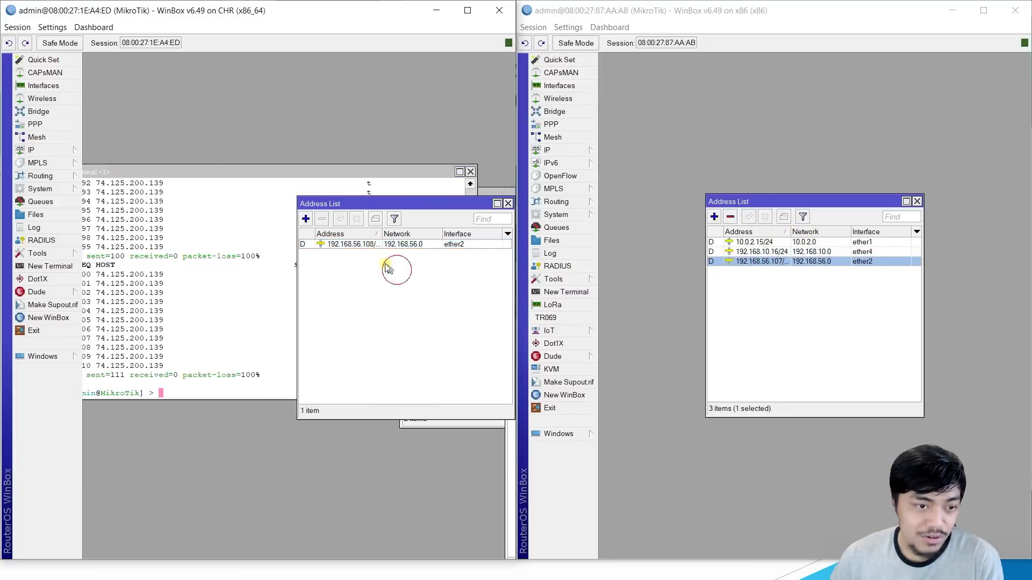
Step: Ping 192.168.56.108 from the right router's terminal and 192.168.56.107 from the left router's
click(566, 291)
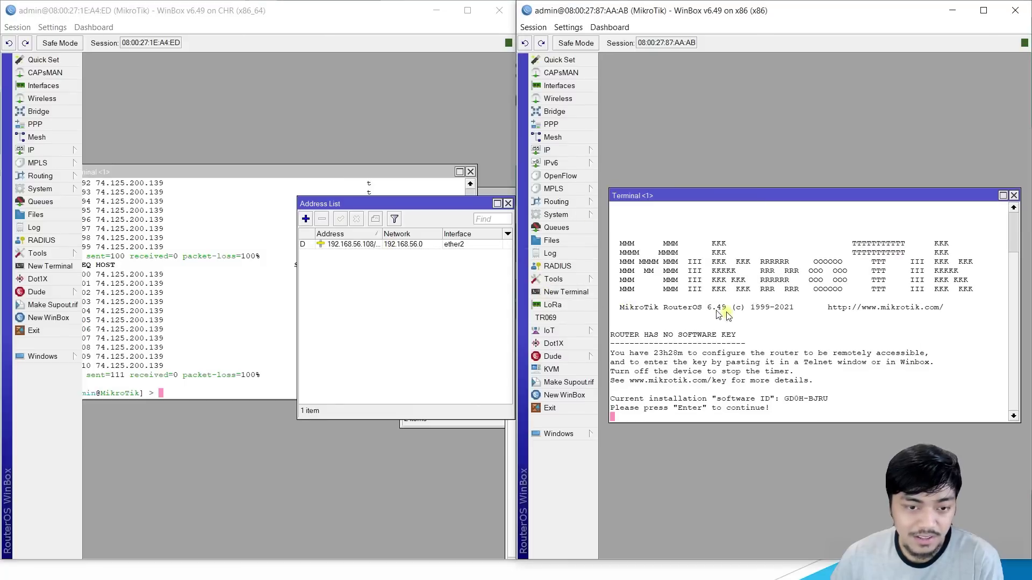
key(Return)
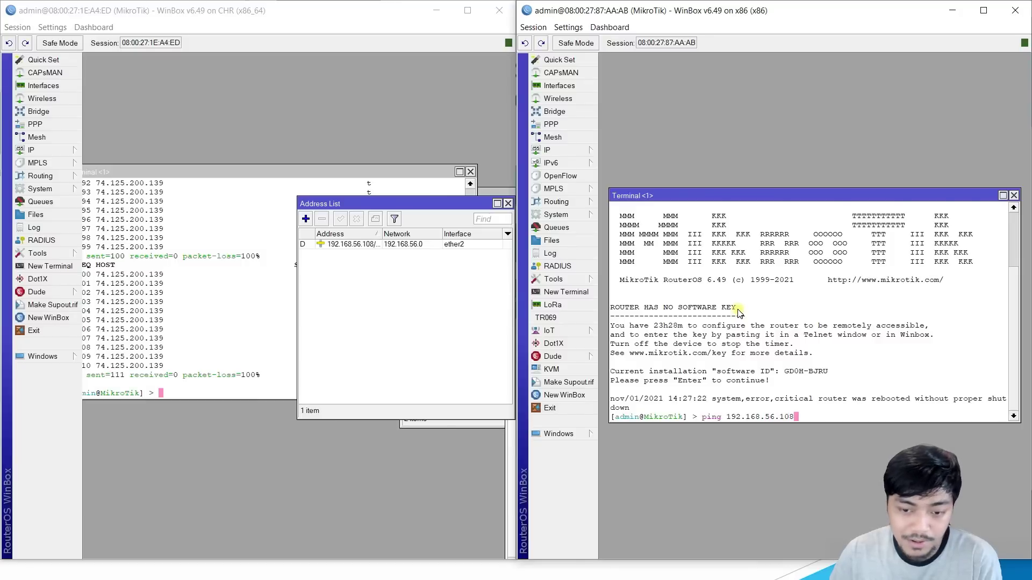
key(Return)
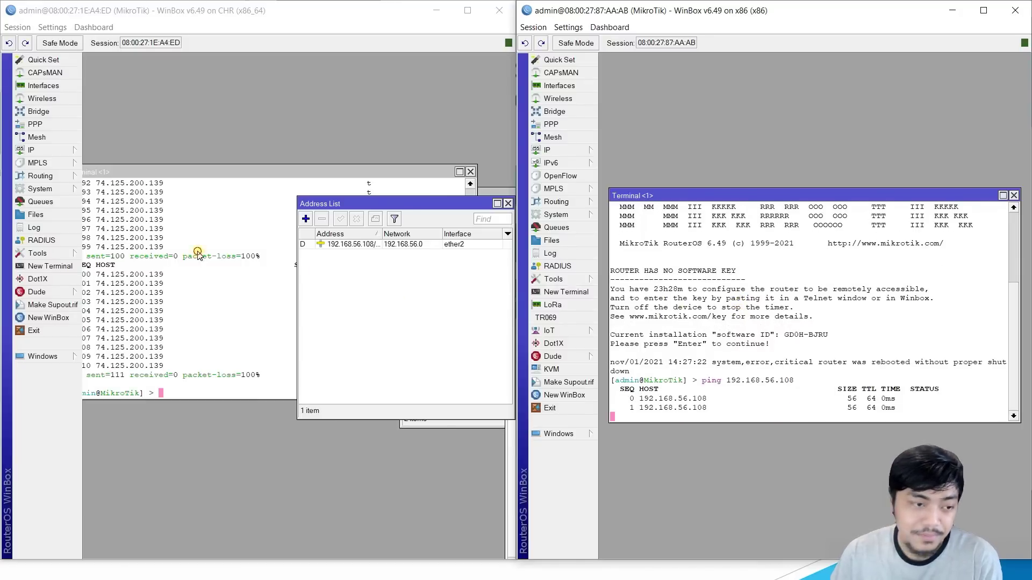
click(197, 257)
text(ping google.com)
key(BackSpace)
key(BackSpace)
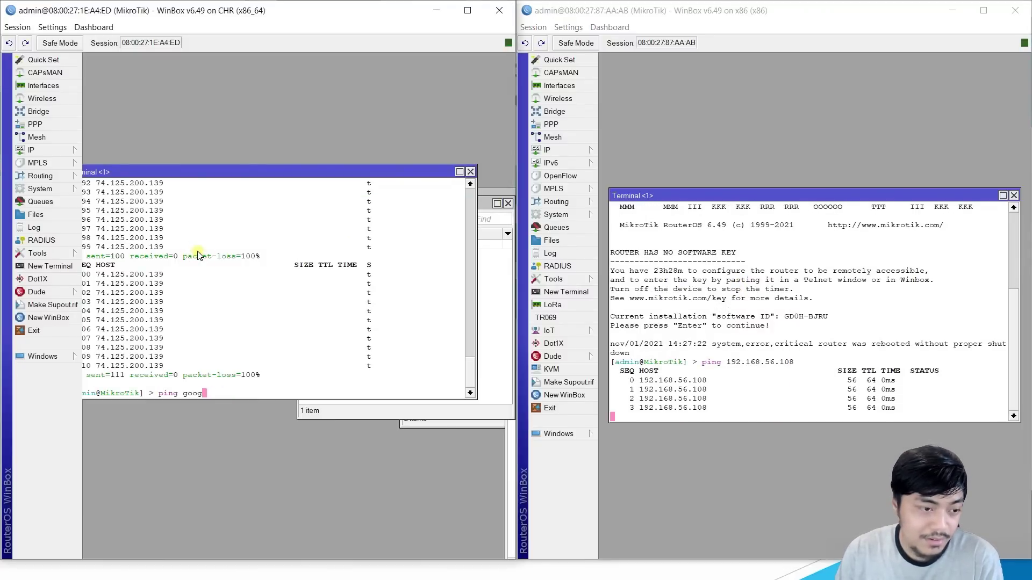
key(BackSpace)
key(BackSpace)
key(BackSpace)
key(BackSpace)
key(BackSpace)
text(192.16)
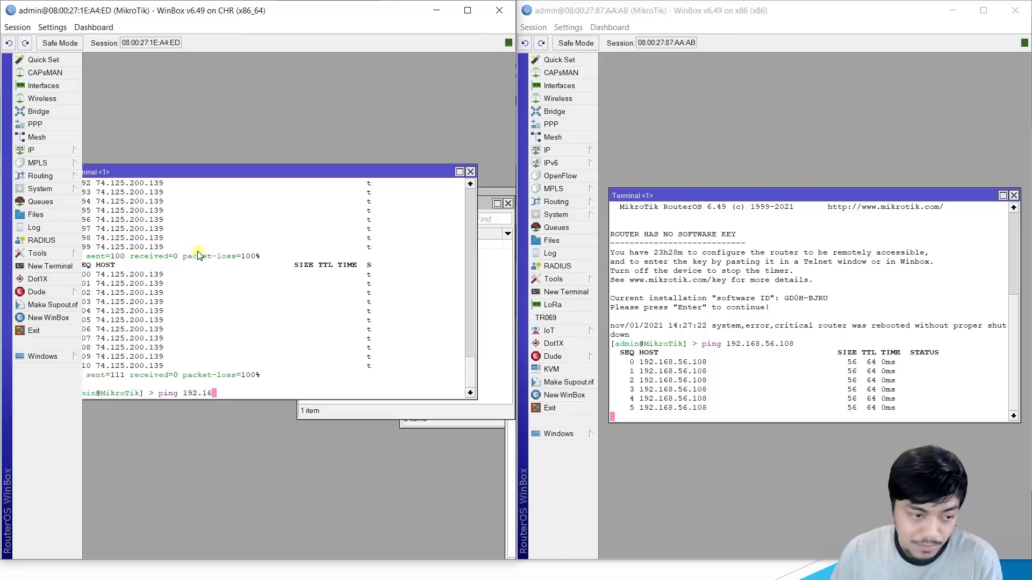
text(8.56.)
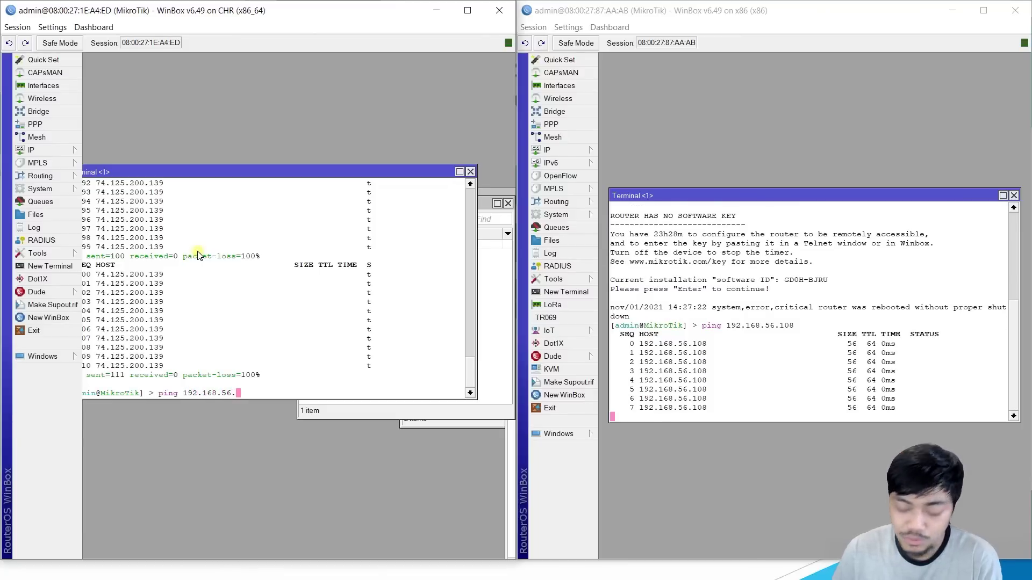
text(107)
key(Return)
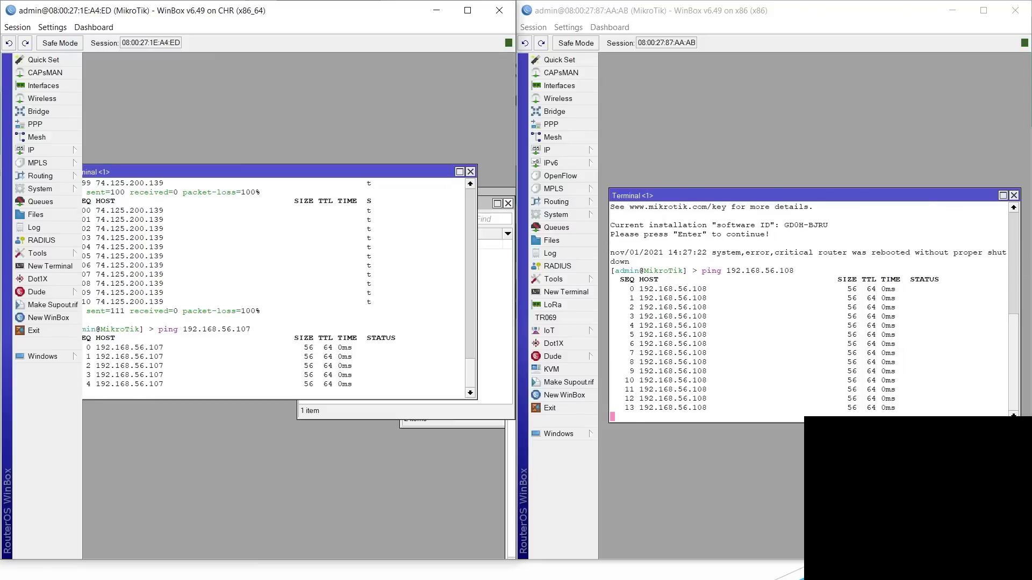
Step: Run ipconfig /all in a new Command Prompt
key(super)
text(cmd)
key(Return)
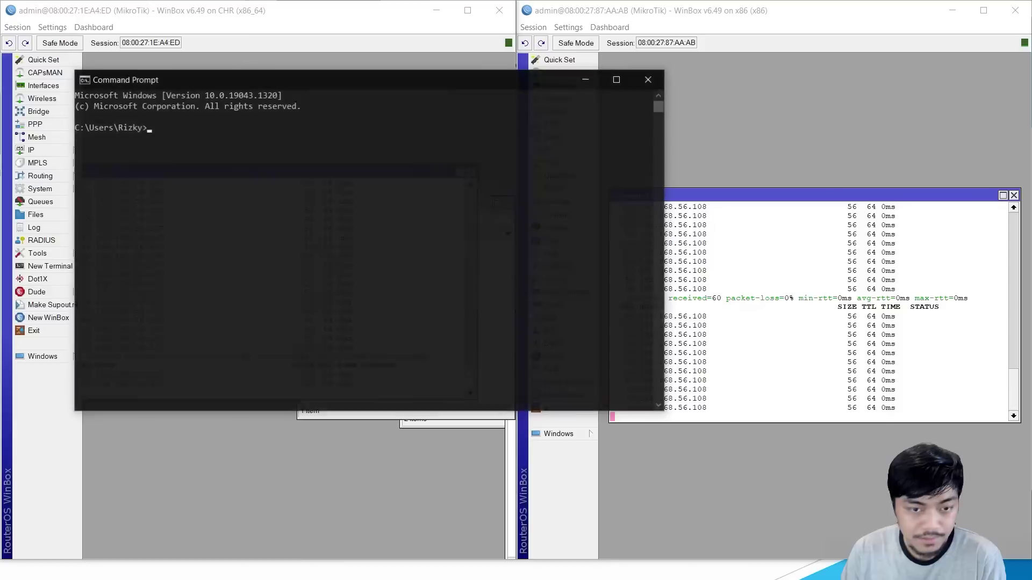
text(ipconfig /all)
key(Return)
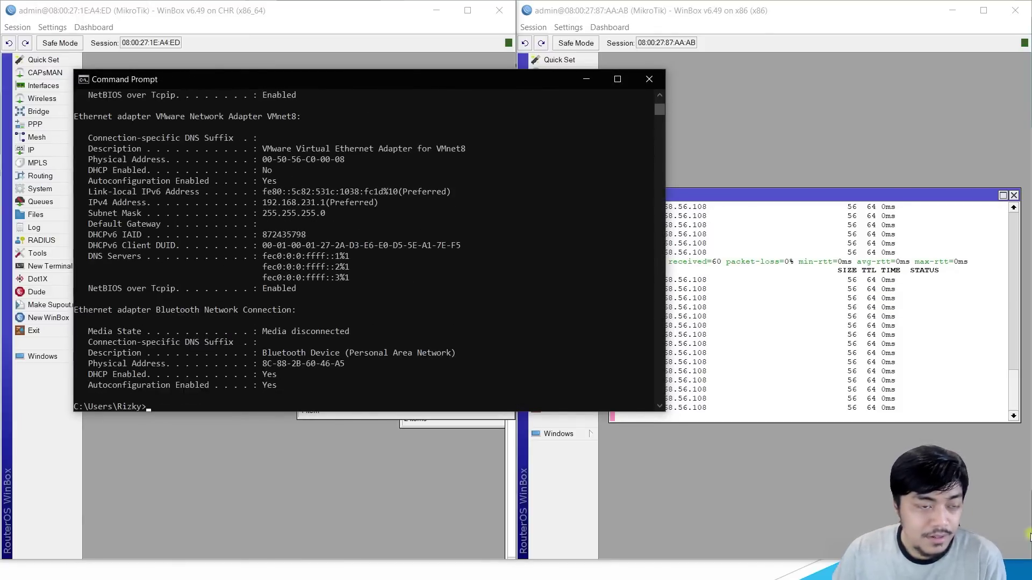
Step: Find the VirtualBox Host-Only adapter and its 192.168.56.1 address in the output
drag(319, 80, 328, 80)
click(375, 151)
click(380, 246)
scroll(427, 307, up, 11)
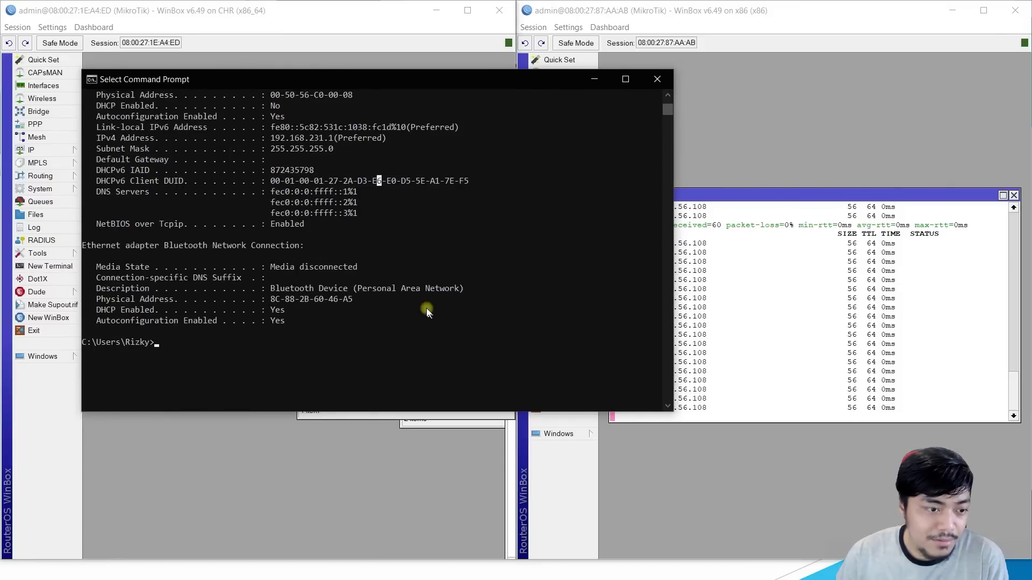
scroll(556, 247, up, 8)
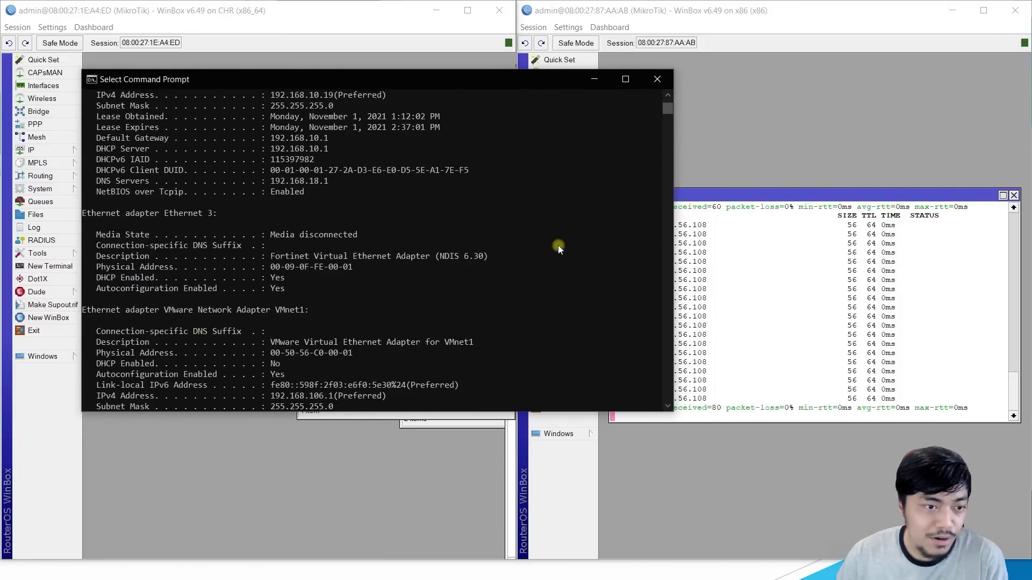
scroll(436, 251, up, 4)
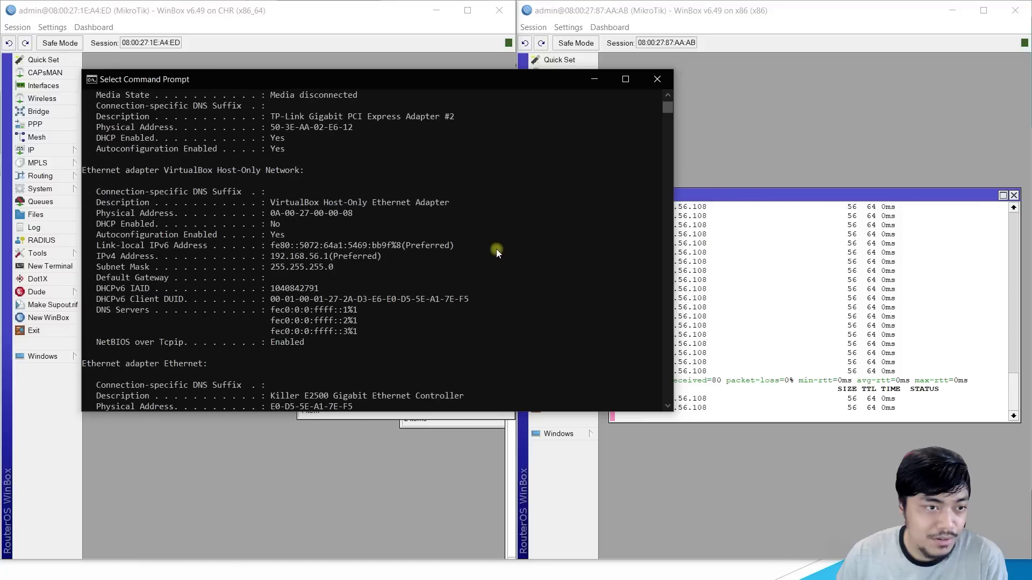
drag(270, 203, 444, 203)
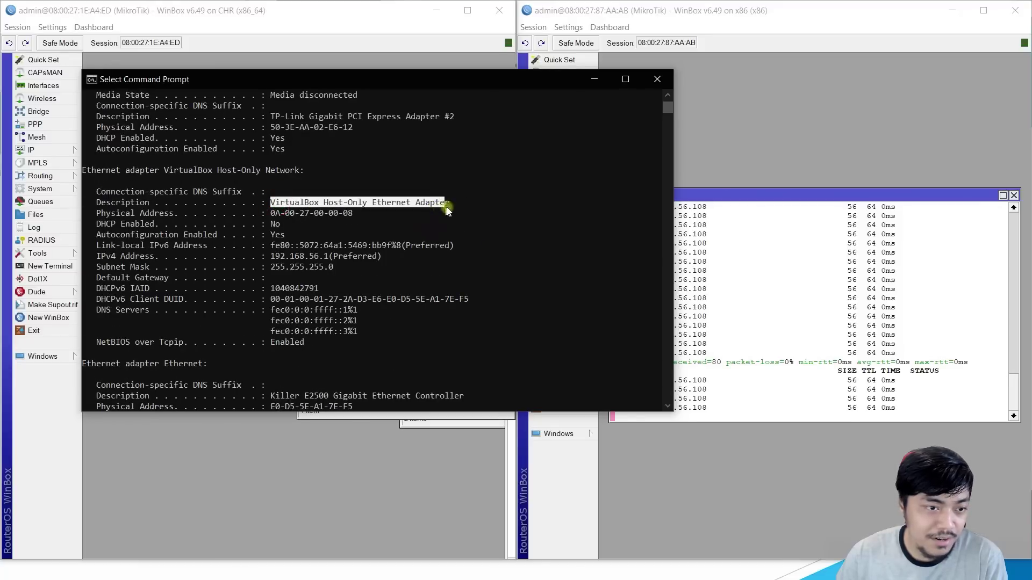
right_click(446, 236)
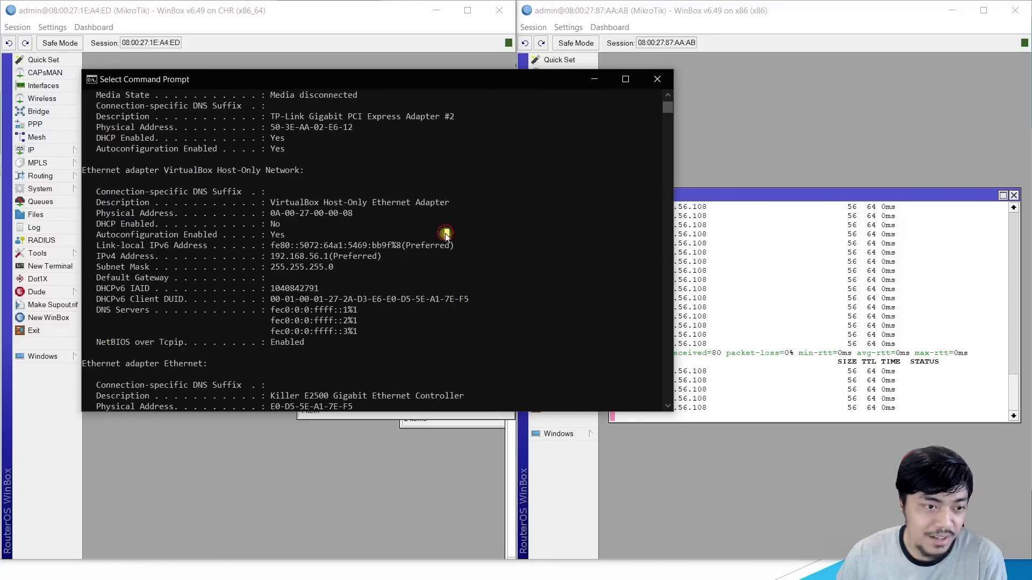
click(296, 266)
Step: Ping the host at 192.168.56.1 from the router's terminal and minimise Command Prompt
click(837, 288)
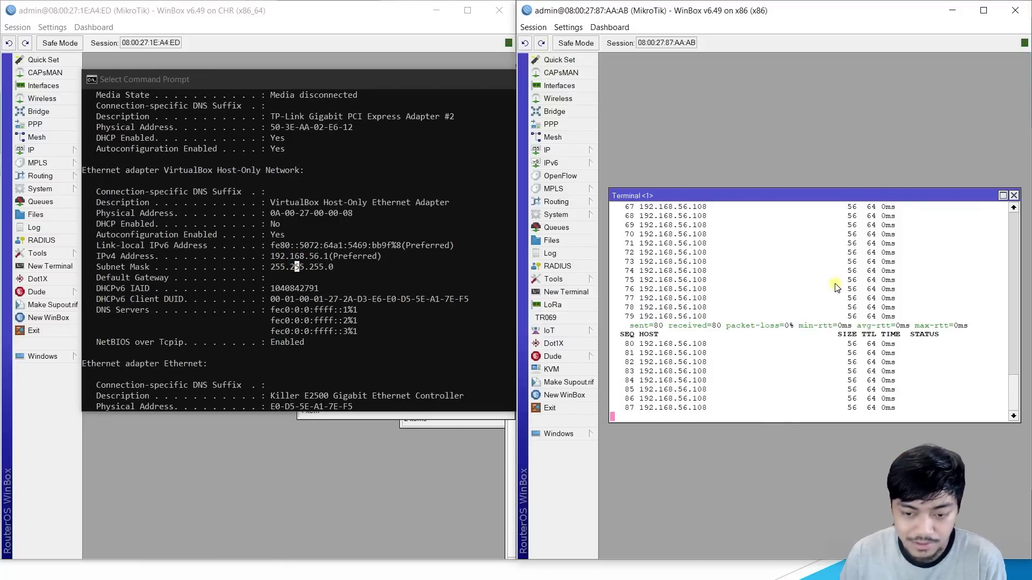
key(ctrl+c)
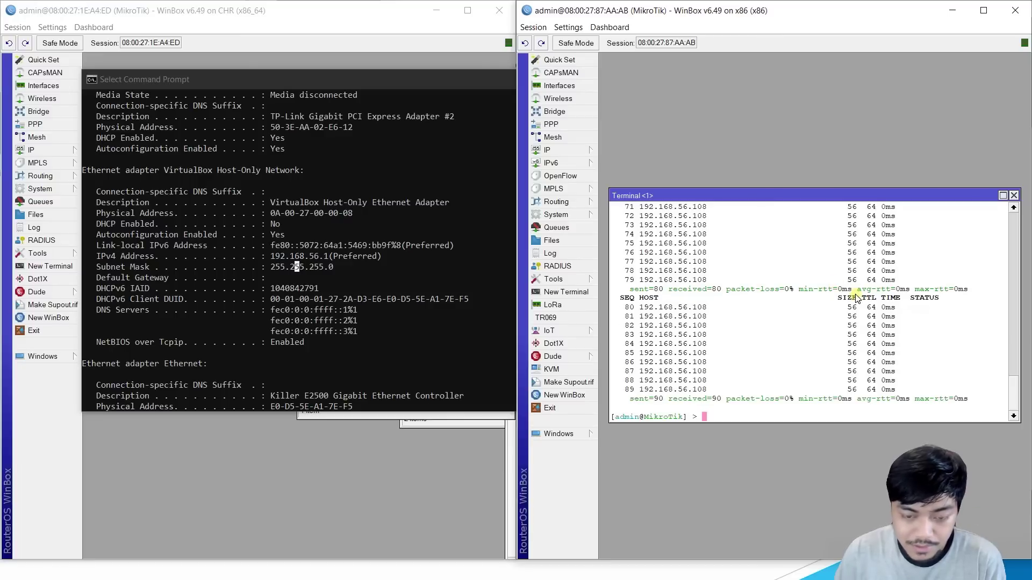
key(Return)
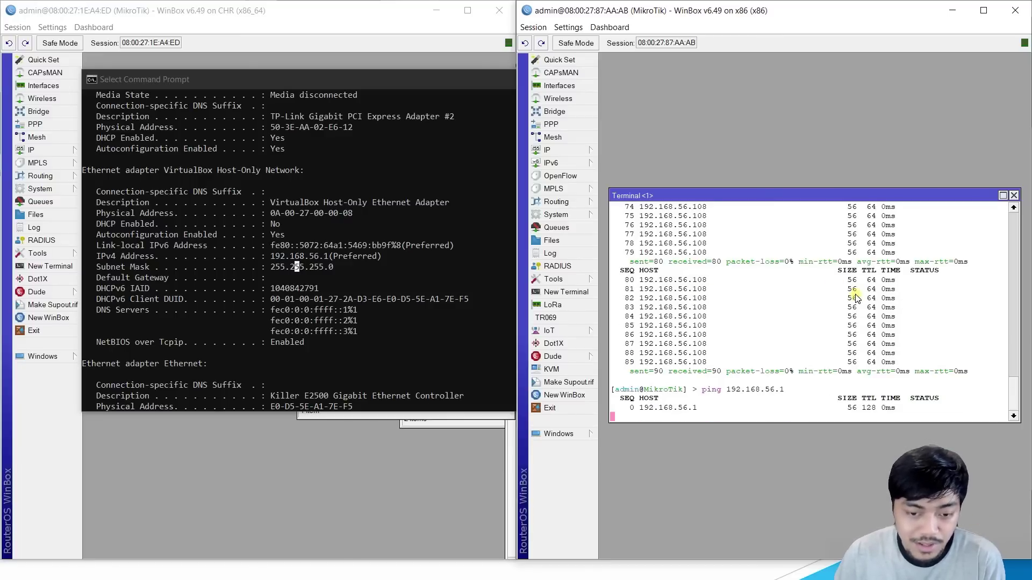
click(389, 76)
click(591, 96)
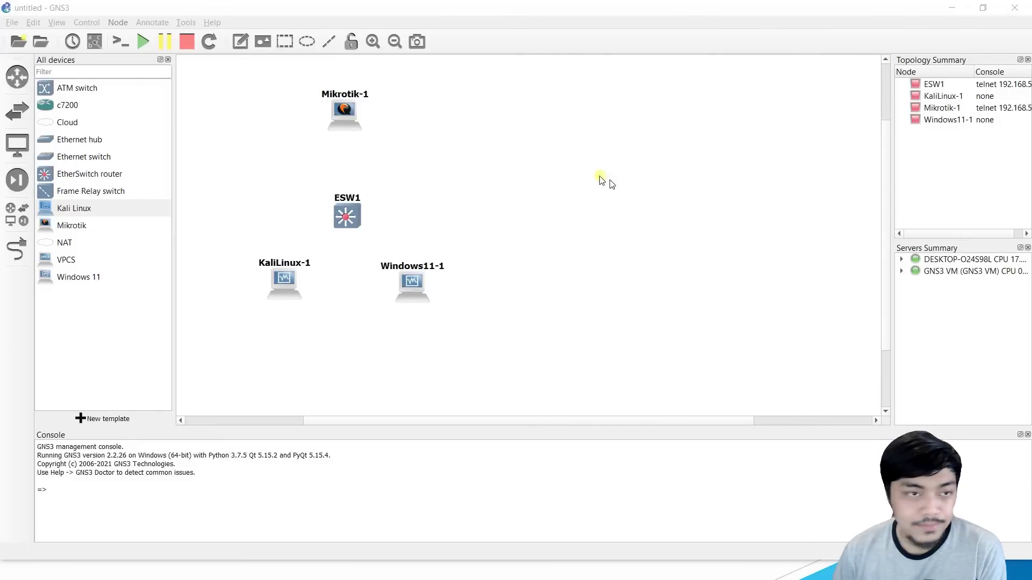
Step: Place a second Mikrotik router on the GNS3 canvas
click(537, 16)
click(435, 140)
click(461, 136)
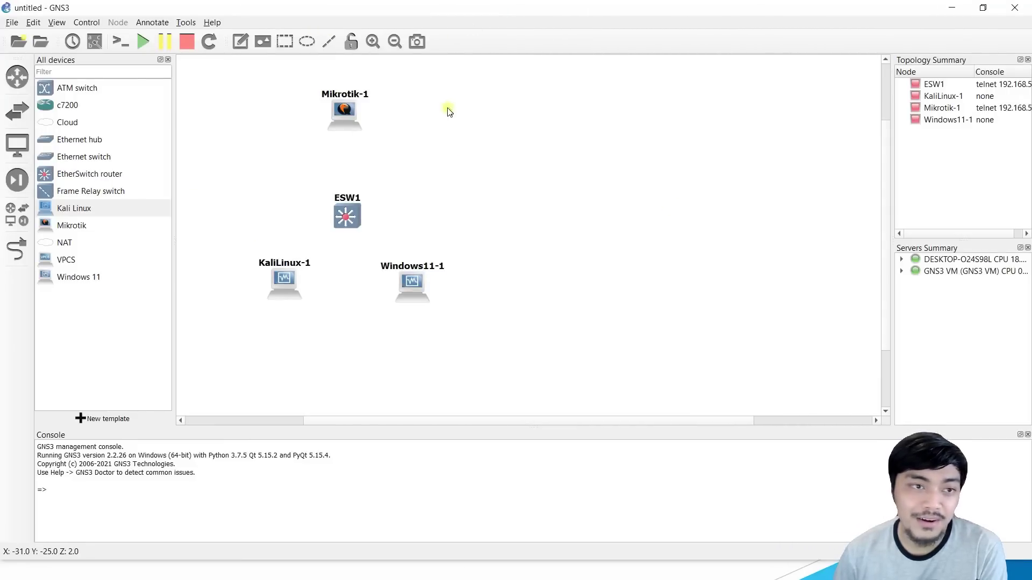
click(56, 226)
drag(57, 227, 467, 114)
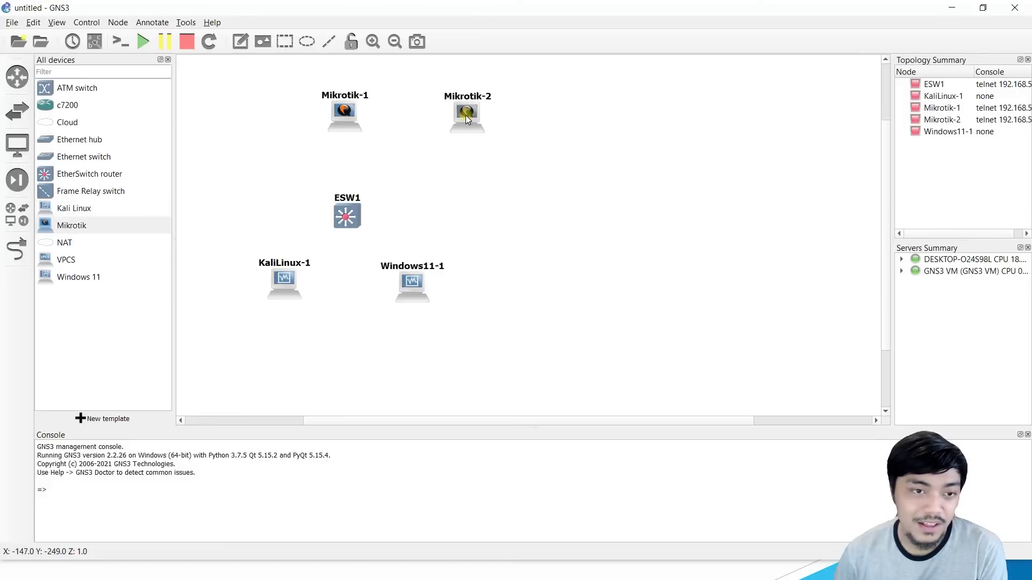
Step: Link Mikrotik-1's Ethernet0 to Mikrotik-2's Ethernet0
click(16, 249)
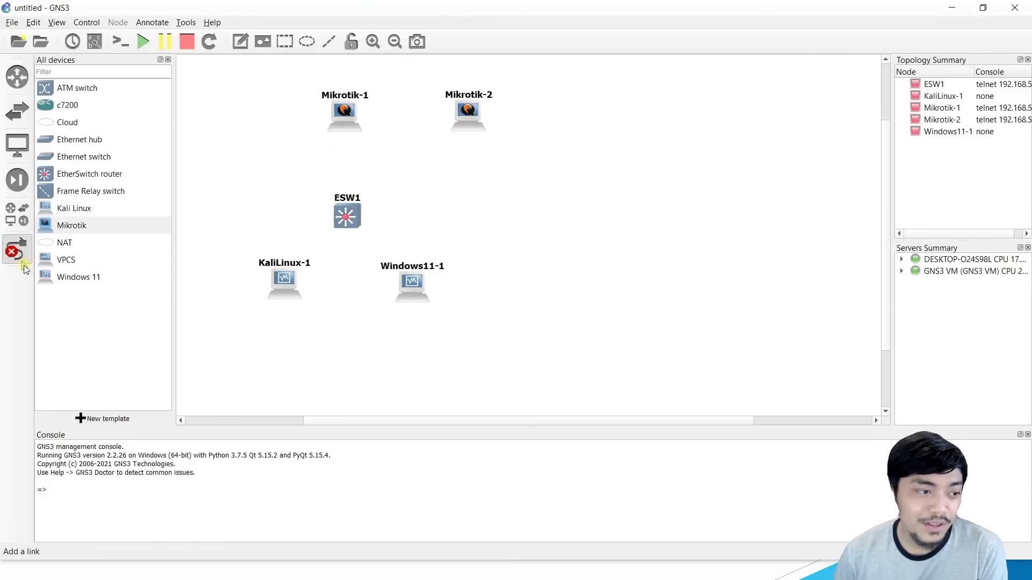
click(343, 115)
click(387, 127)
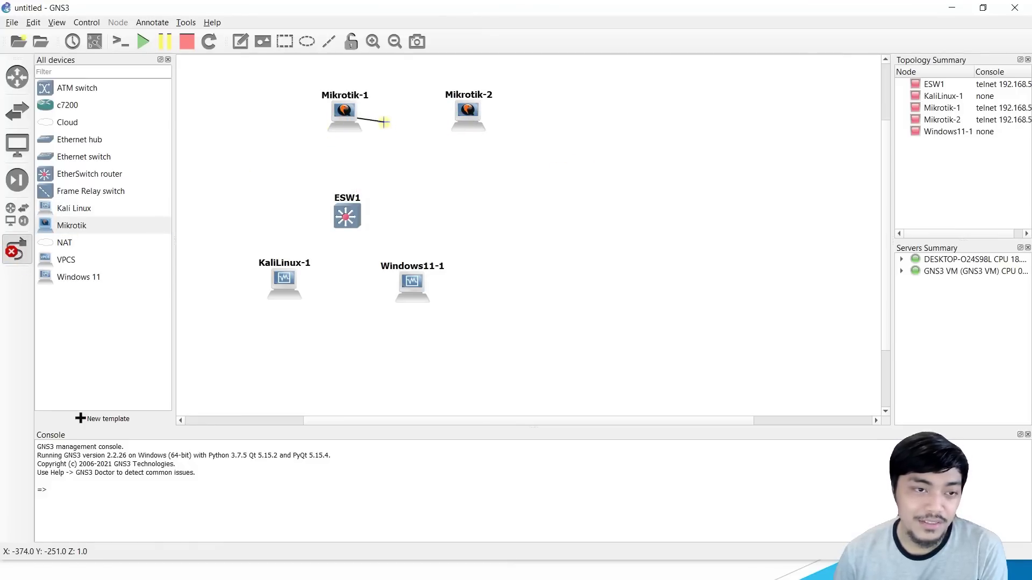
click(483, 119)
click(505, 119)
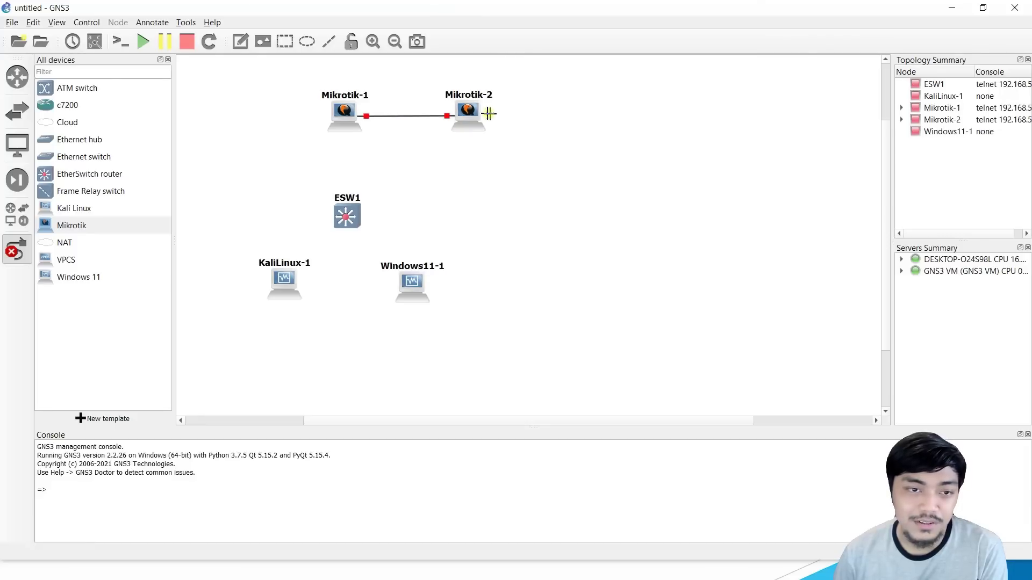
Step: Link Mikrotik-1's next free interface to ESW1's FastEthernet0/0
click(344, 113)
click(370, 141)
click(346, 215)
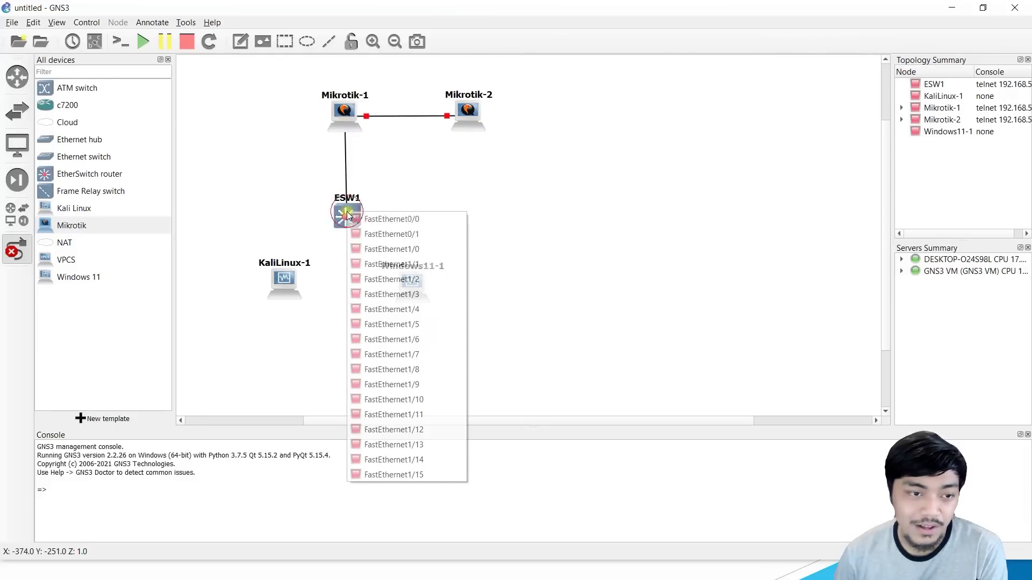
click(361, 220)
Step: Link ESW1's FastEthernet1/0 to KaliLinux-1 and attempt a link to Windows11-1's Ethernet0
click(348, 220)
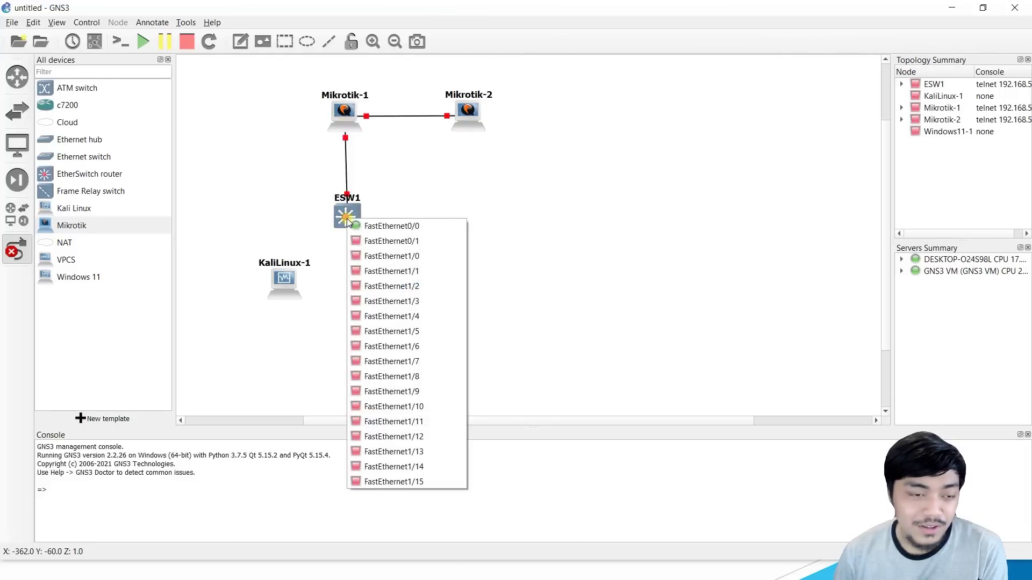
click(379, 256)
click(285, 291)
click(314, 295)
click(346, 216)
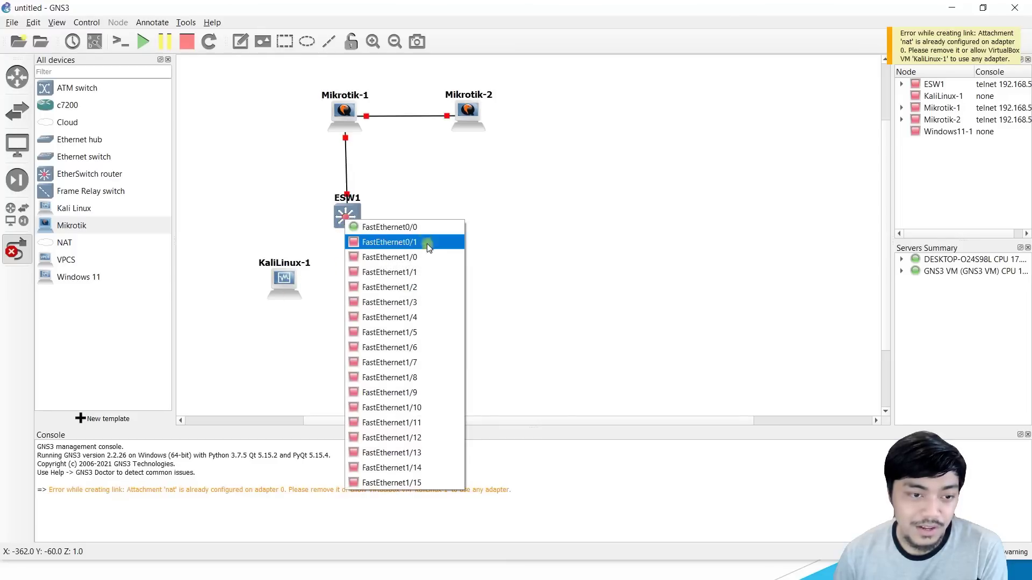
click(414, 287)
click(413, 280)
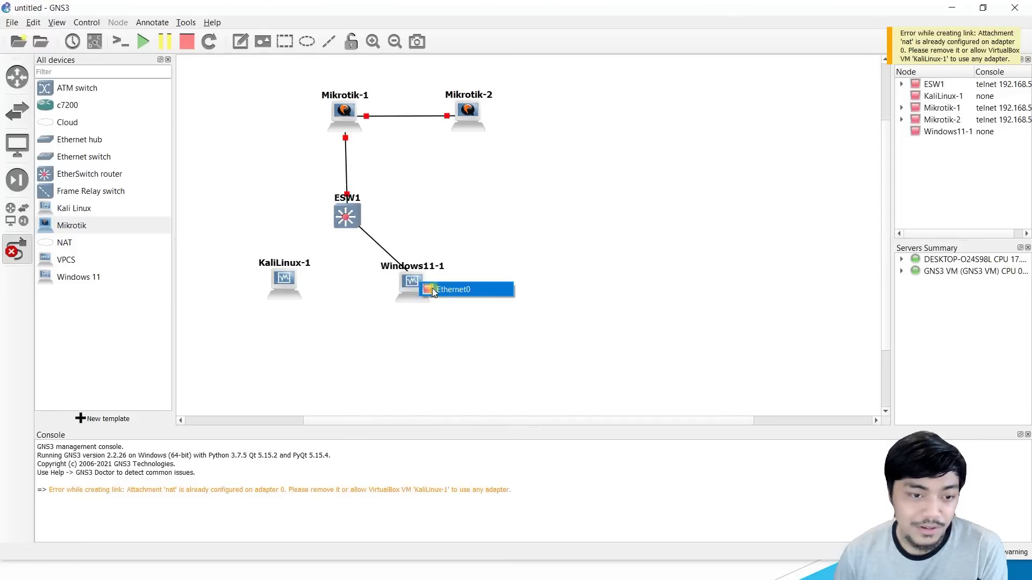
click(441, 288)
key(Escape)
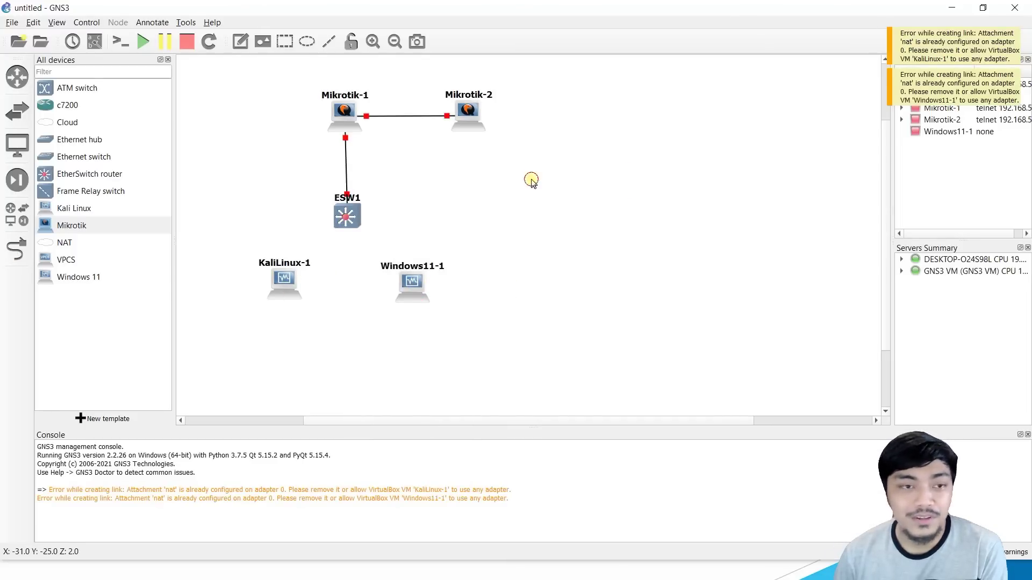
Step: Start Mikrotik-1 and Mikrotik-2 together
drag(271, 73, 527, 144)
right_click(337, 111)
click(376, 149)
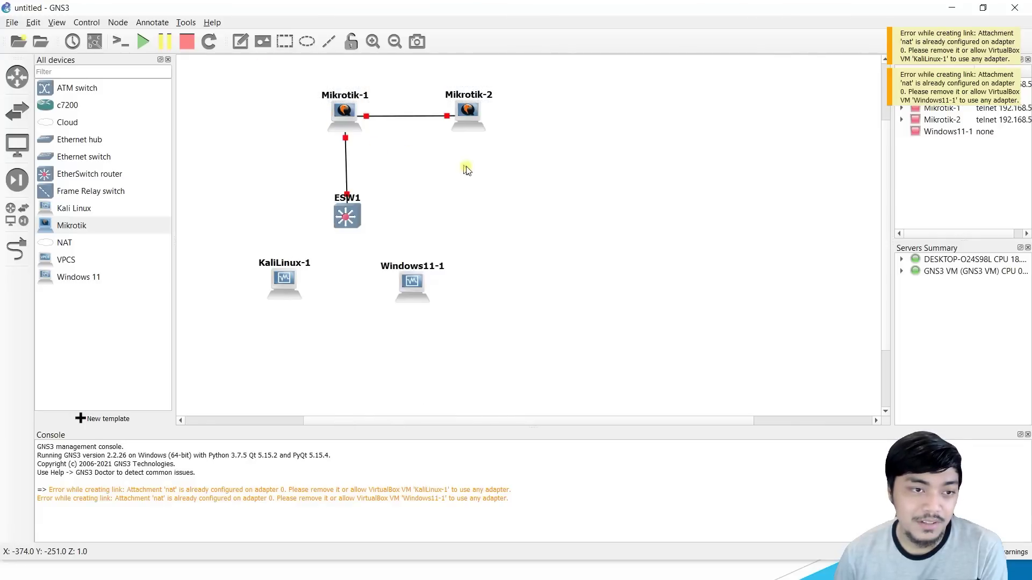
click(511, 199)
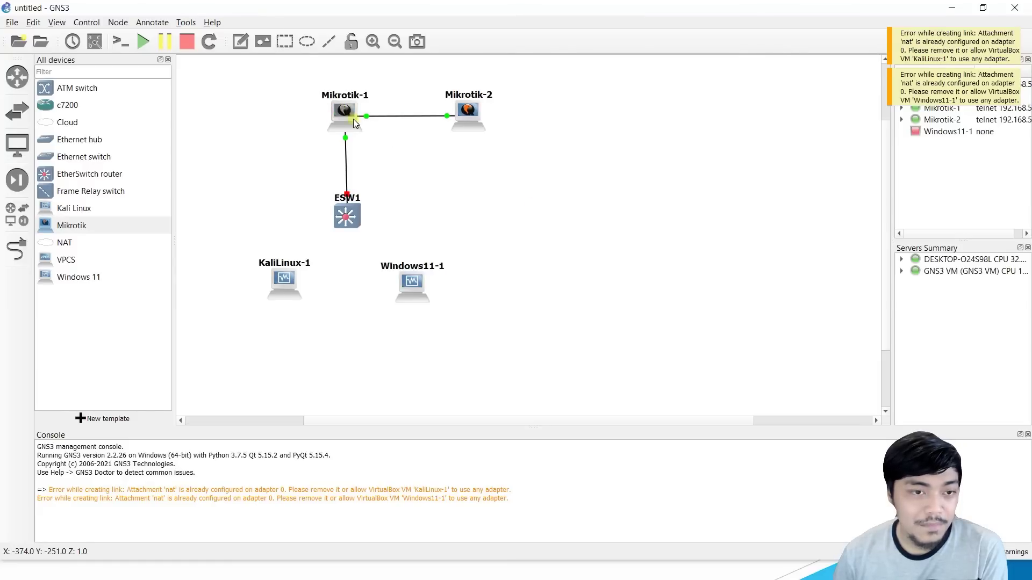
Step: Open Mikrotik-1's console and start the ESW1 switch
double_click(351, 118)
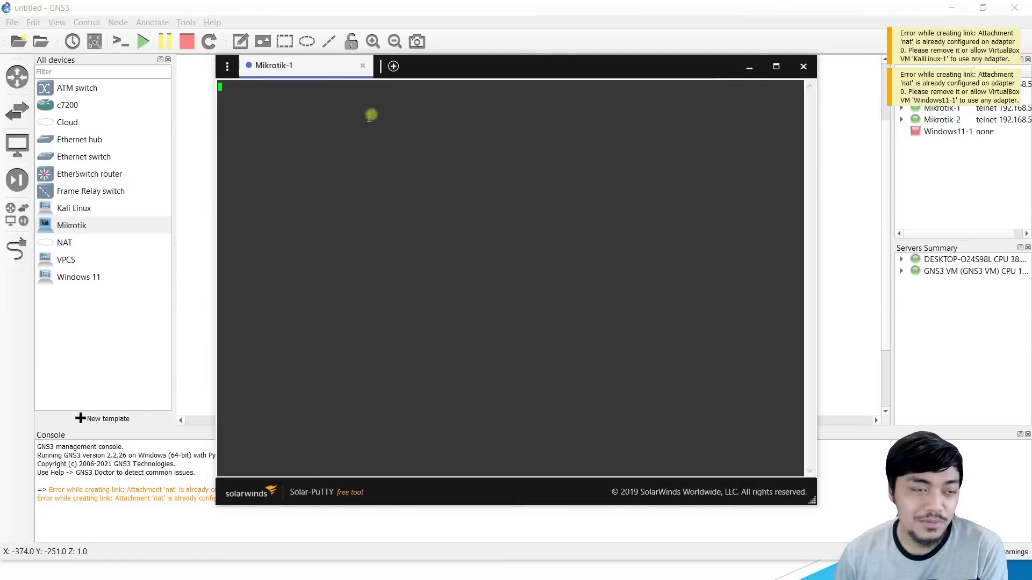
click(870, 132)
right_click(346, 214)
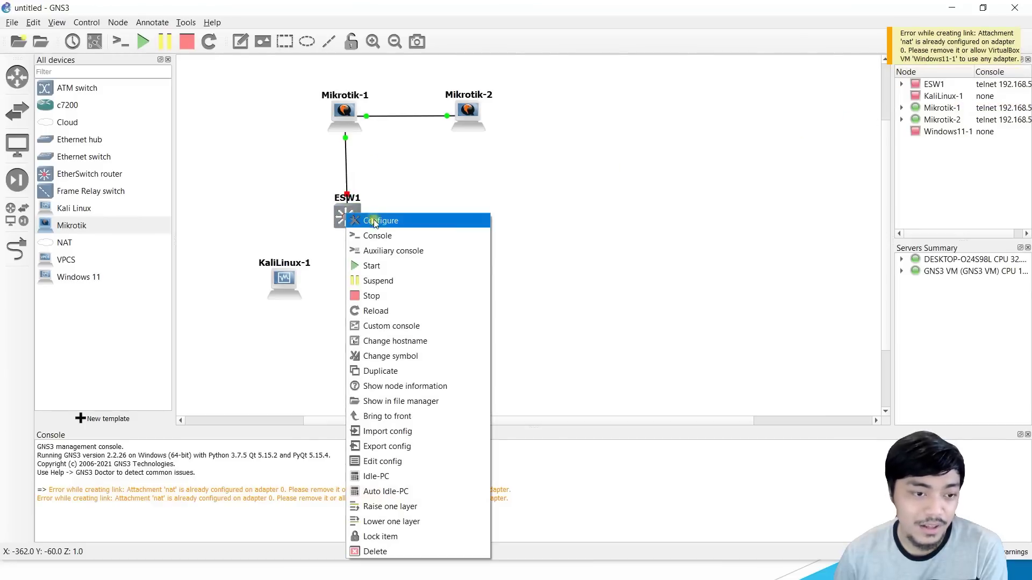
click(379, 266)
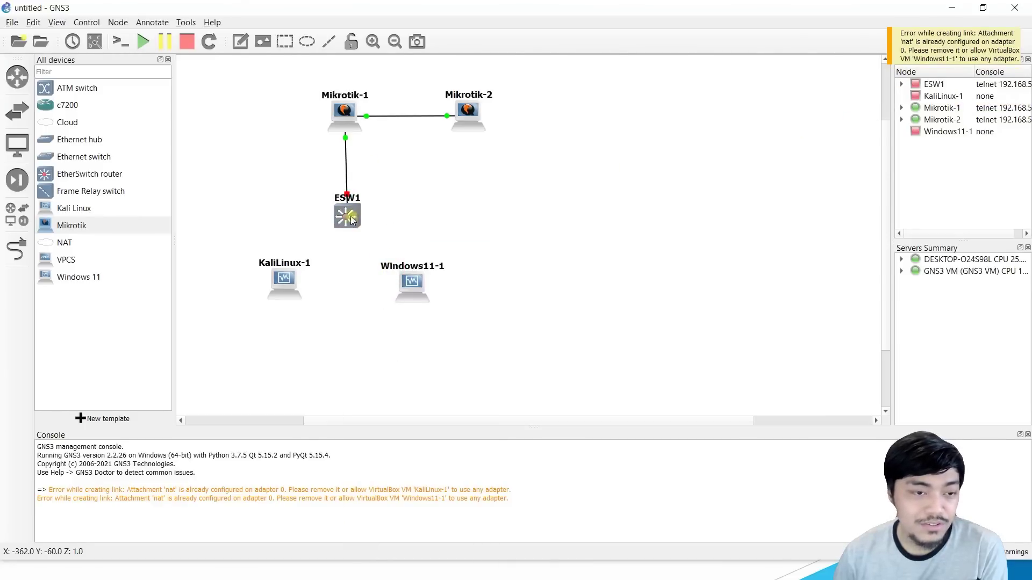
click(441, 189)
Step: Open ESW1's console and compare its Cisco boot output with Mikrotik-1's console
click(352, 217)
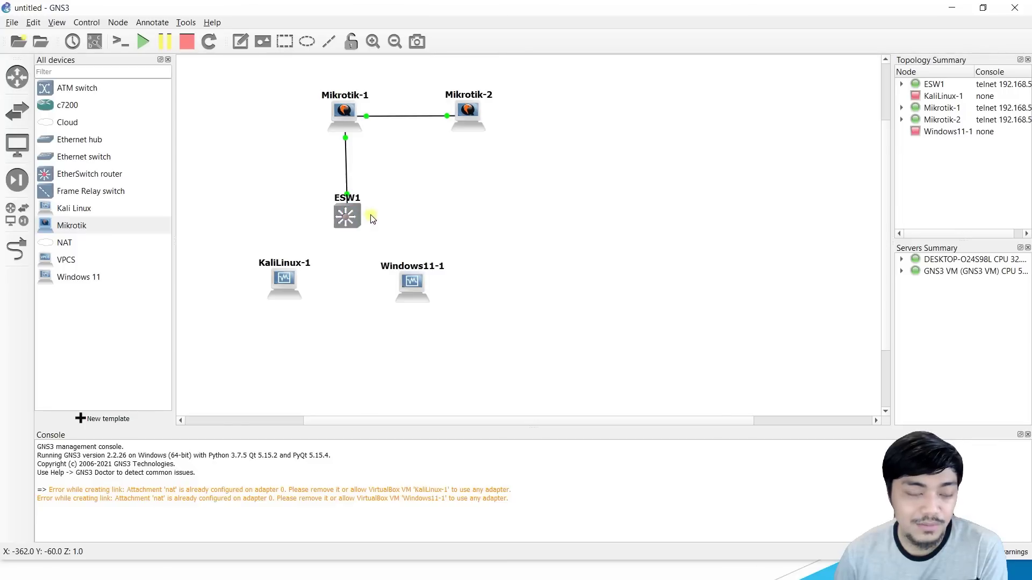
click(584, 242)
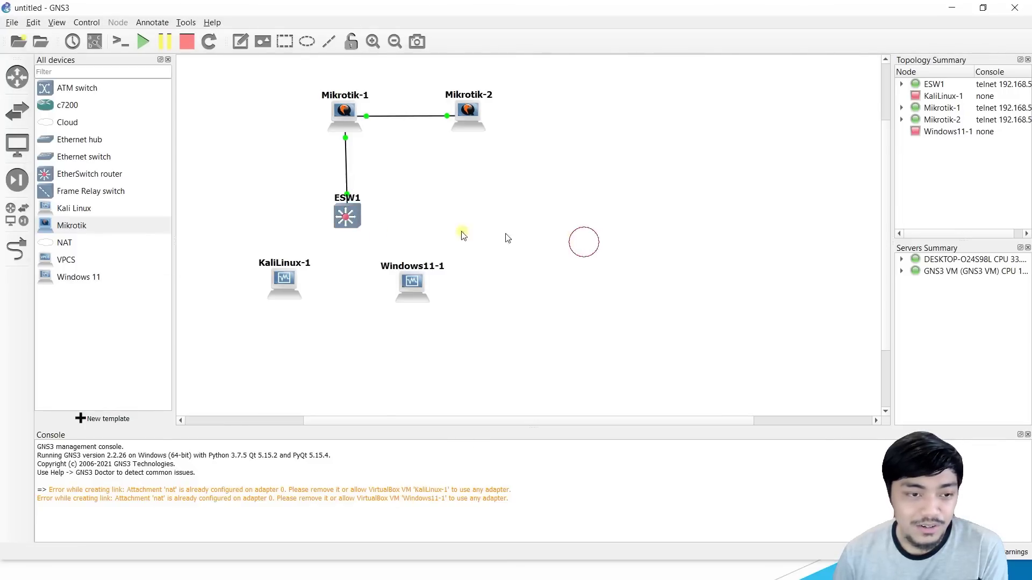
double_click(348, 216)
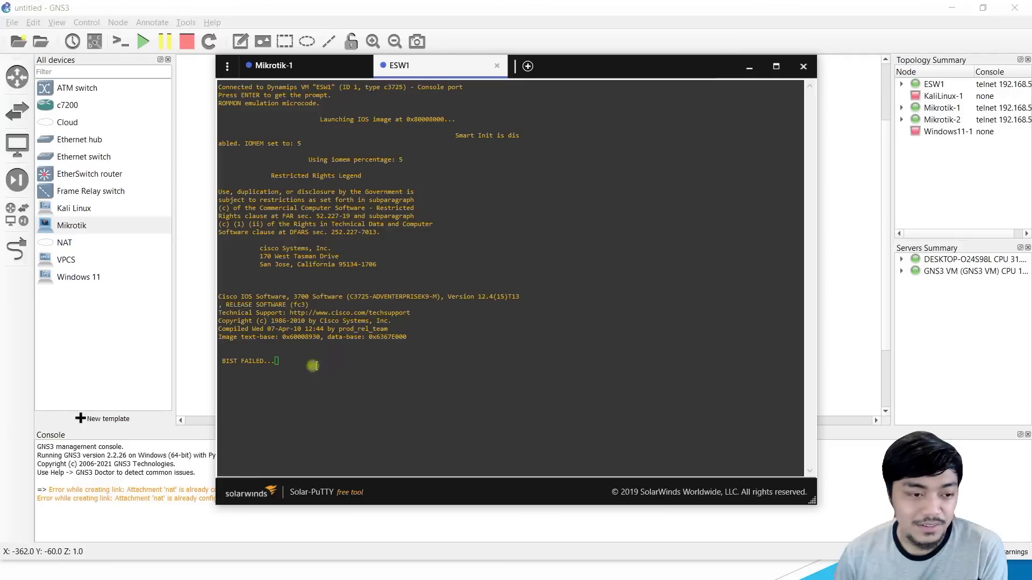
click(312, 74)
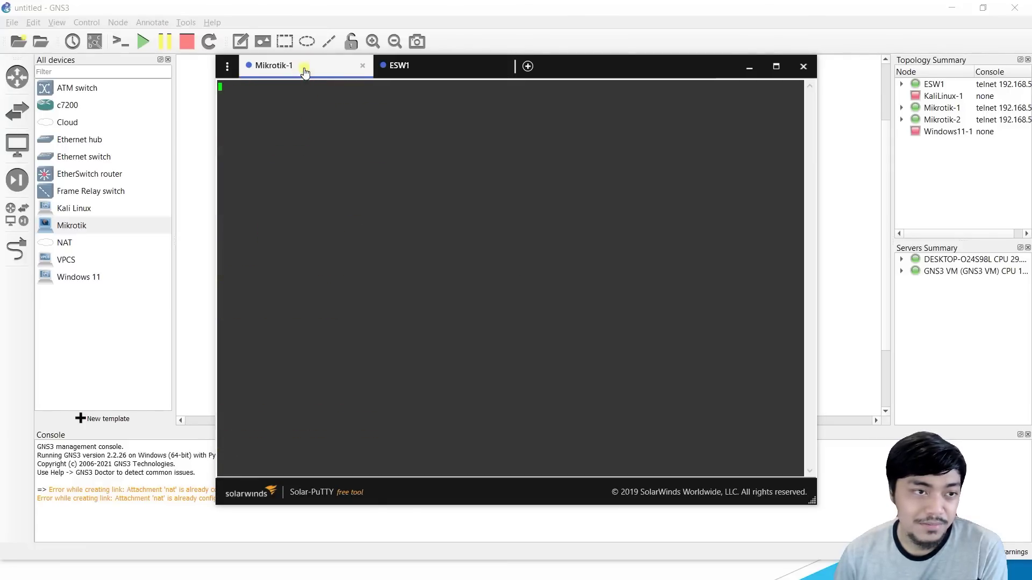
click(420, 66)
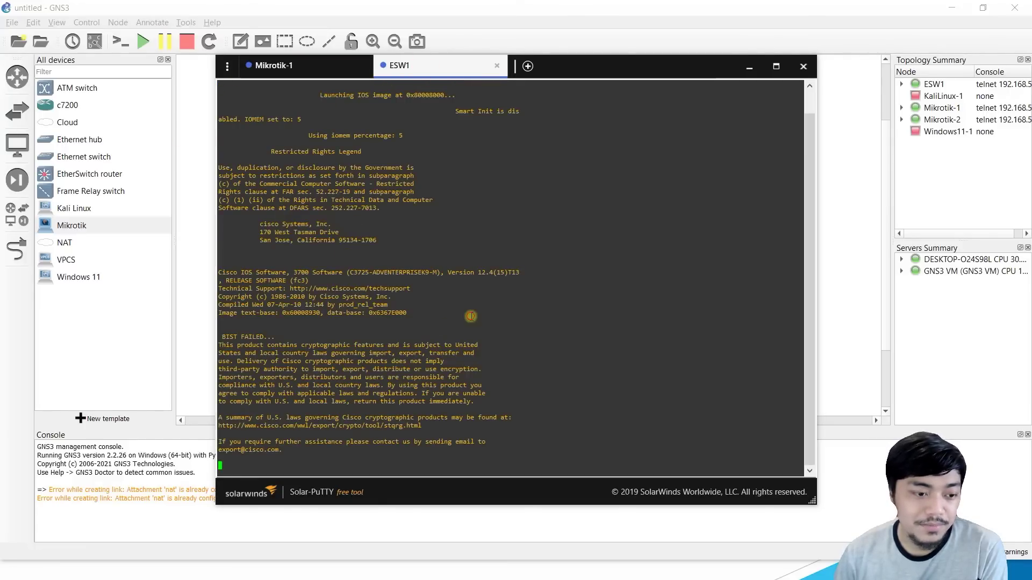
click(290, 66)
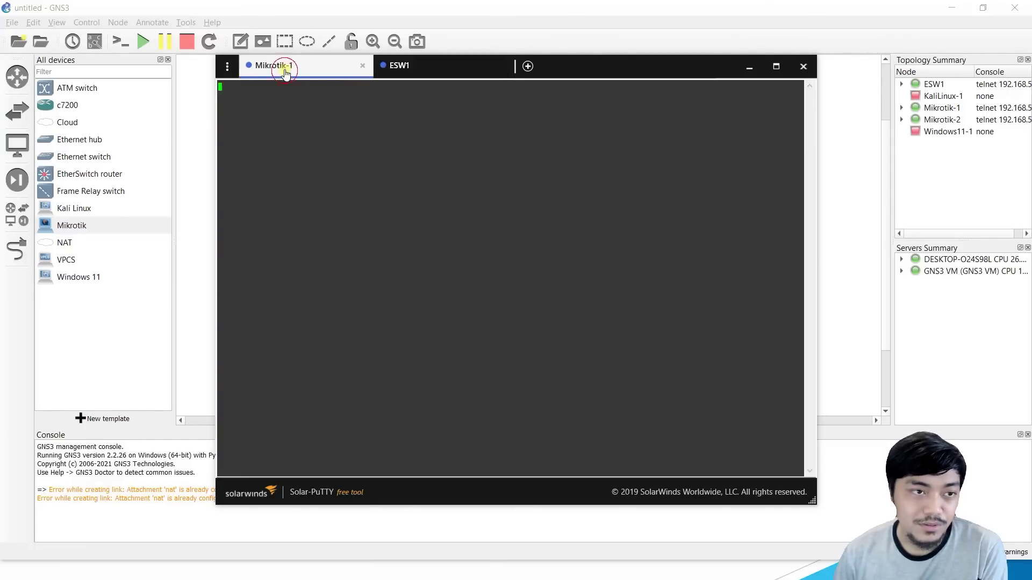
Step: Bring Mikrotik-1's console forward again and open its actions menu
click(191, 146)
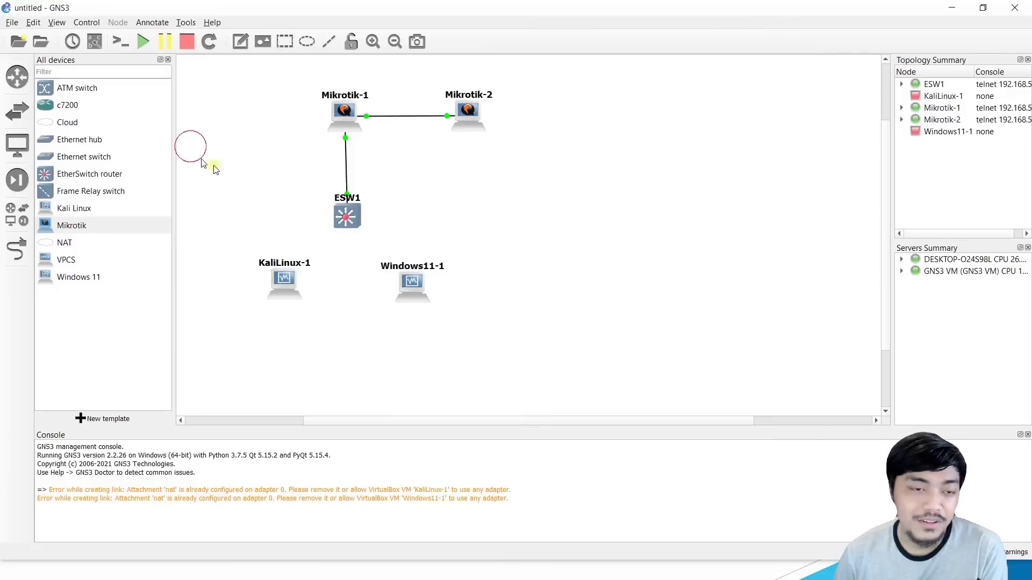
click(339, 113)
double_click(340, 113)
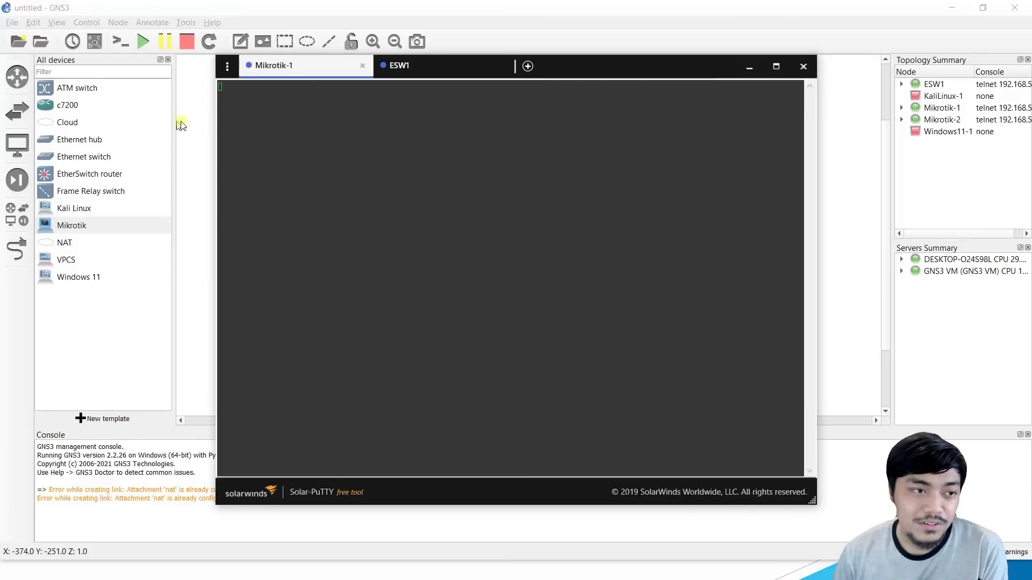
click(183, 124)
right_click(347, 111)
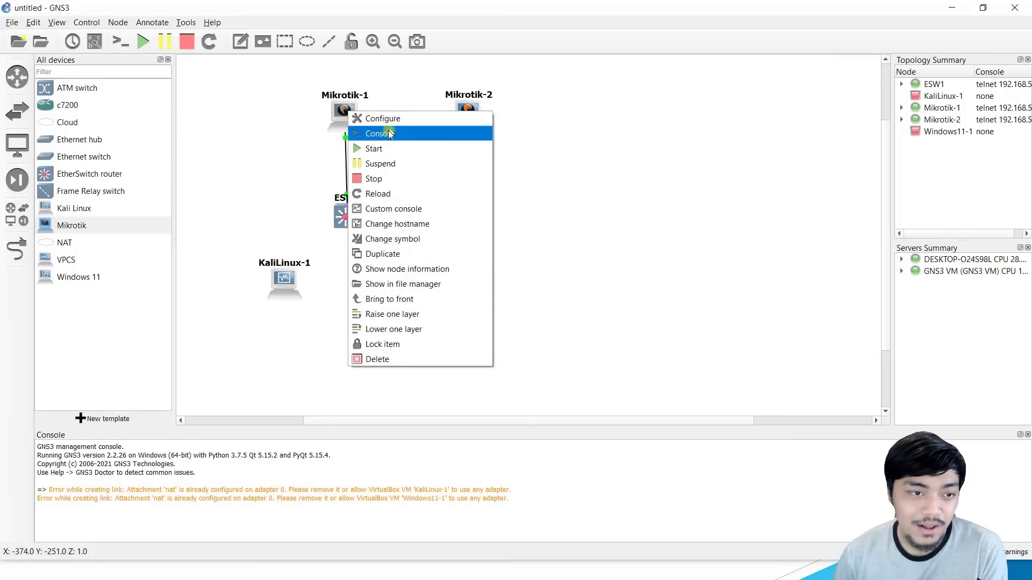
click(401, 118)
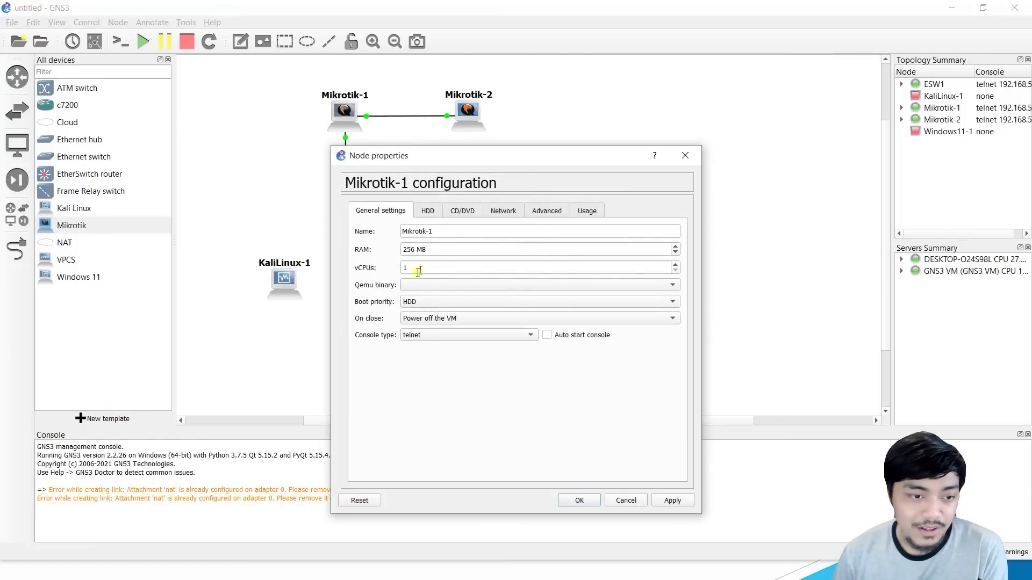
click(503, 211)
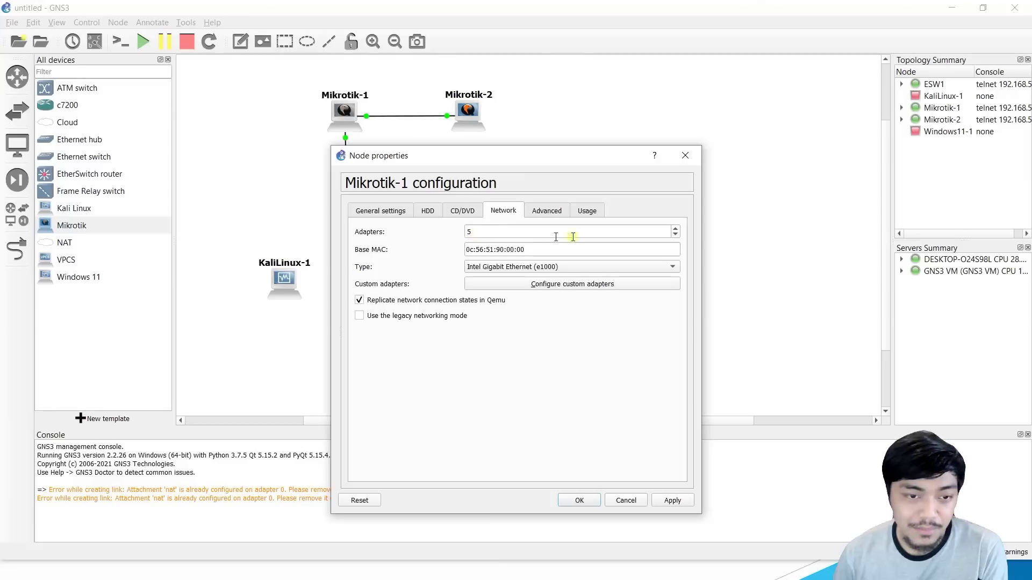
click(675, 230)
click(675, 229)
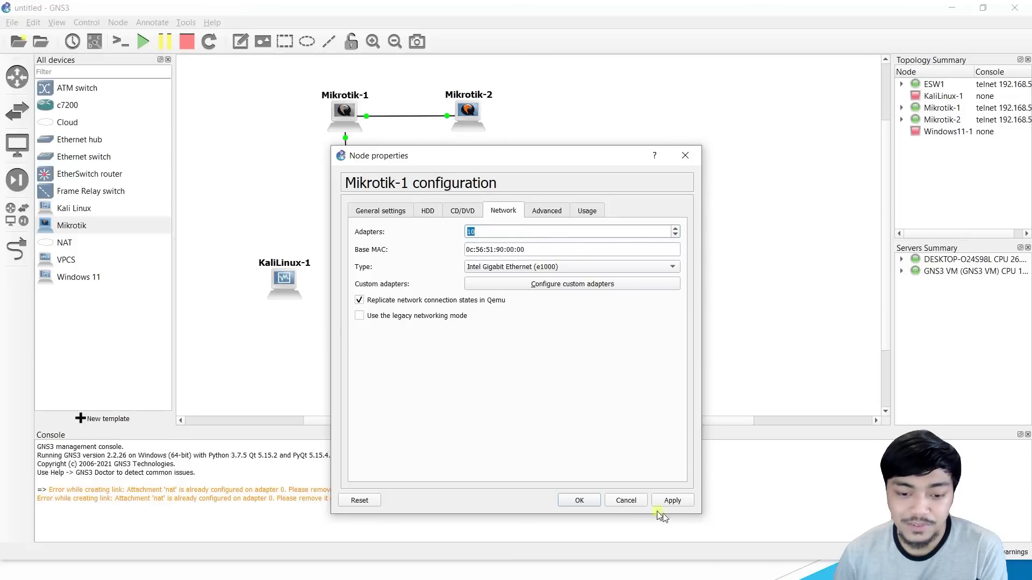
click(627, 500)
click(344, 111)
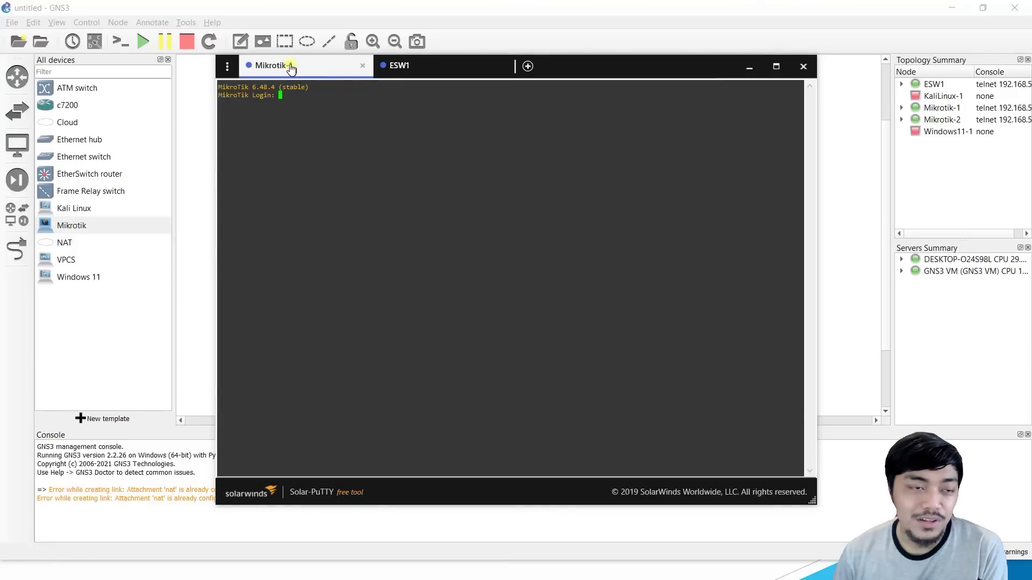
click(190, 170)
key(alt+Tab)
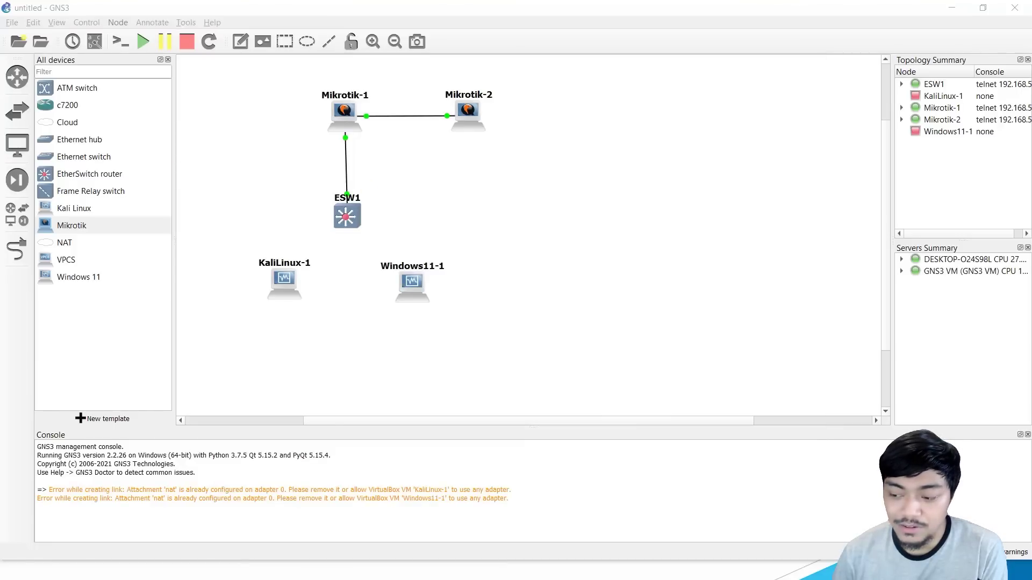
Step: Refresh the Neighbors list and select the routers at 08:00:27:1E:A4:ED, 3D:DE:AA and 47:76:E8
click(56, 230)
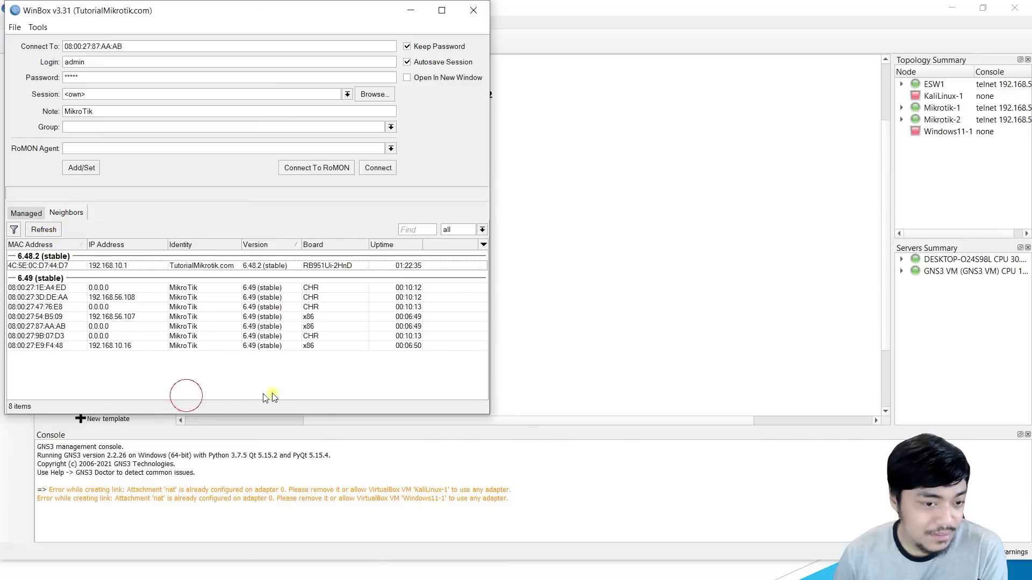
click(122, 289)
click(122, 298)
click(123, 307)
drag(477, 16, 480, 19)
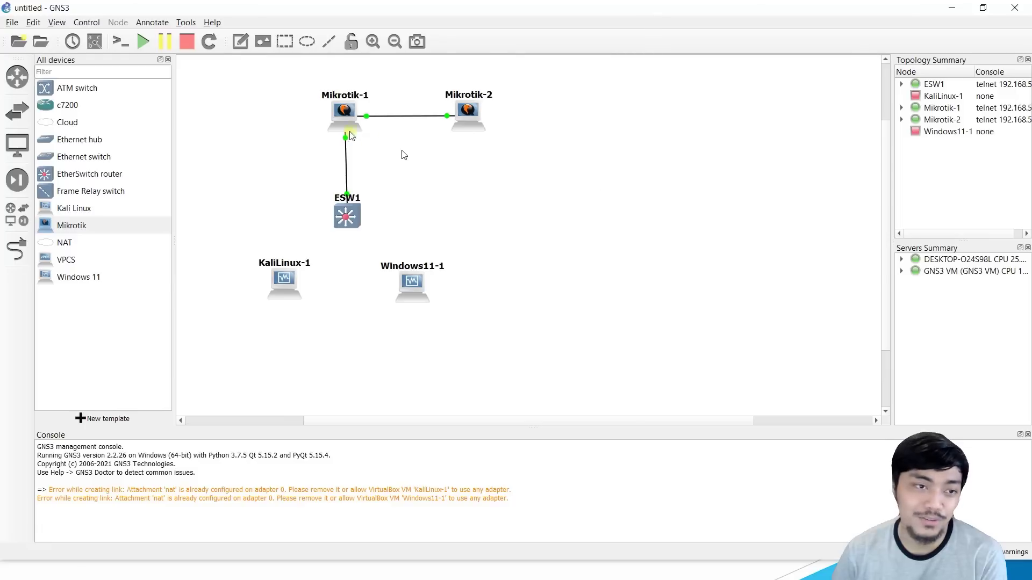
Step: In GNS3, select both Mikrotik routers and ESW1, then clear the selection
drag(283, 86, 537, 226)
click(536, 226)
click(729, 194)
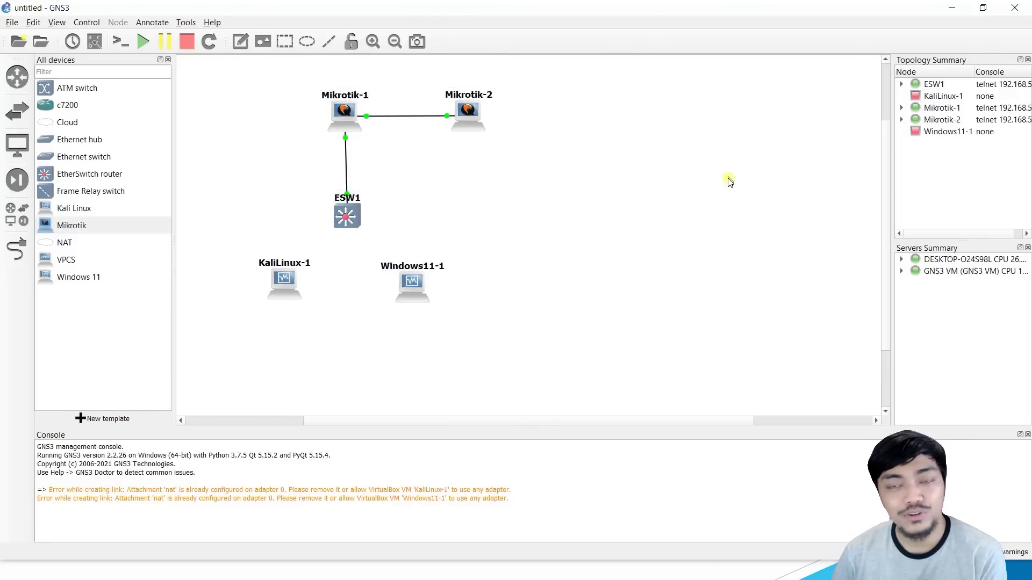